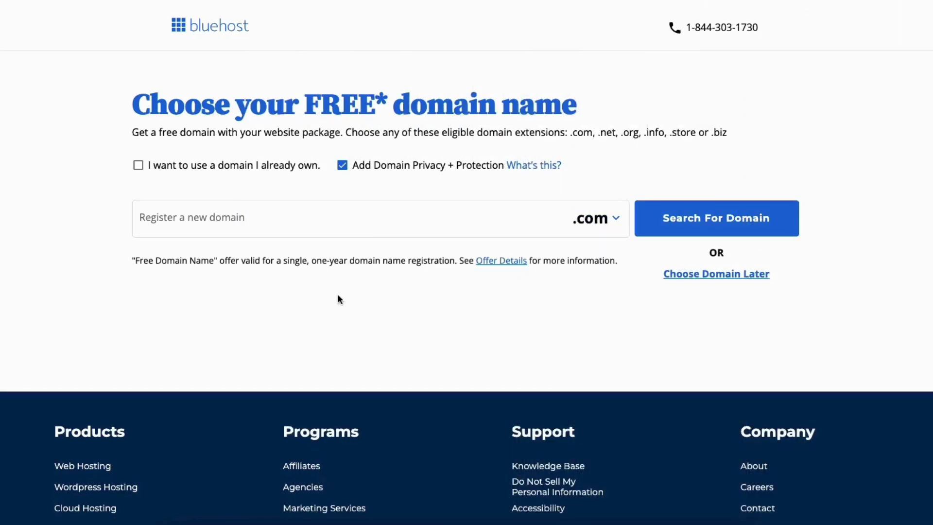
Step: Examine the extensions offered for registering a new domain
{"action": "left_click", "coordinate": [239, 218]}
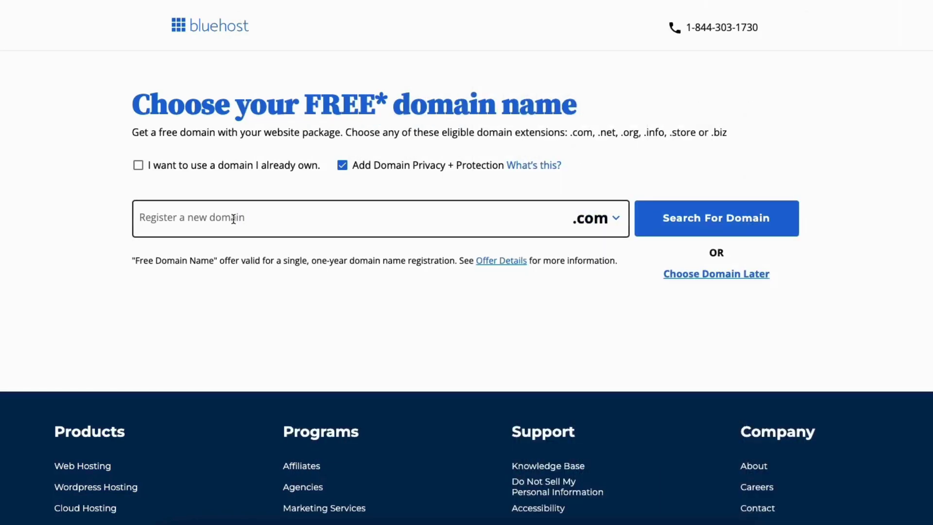
{"action": "left_click", "coordinate": [233, 219]}
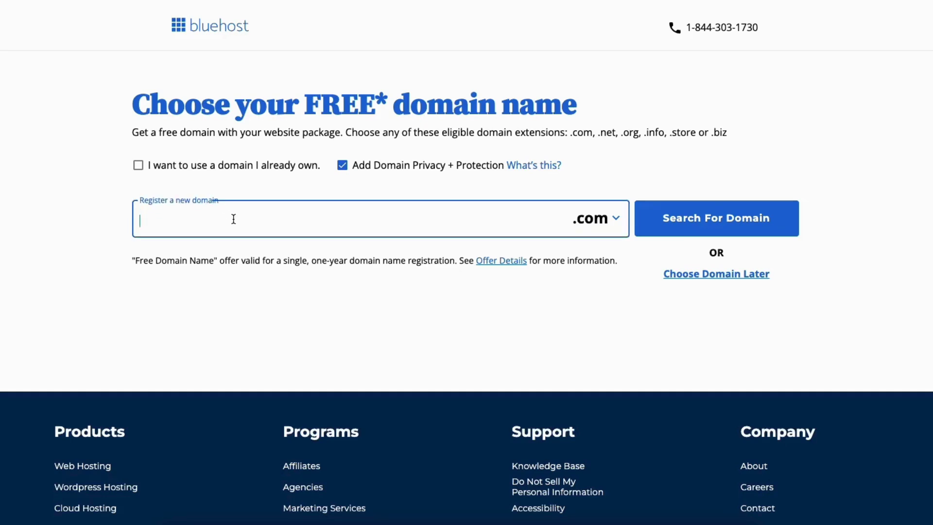
{"action": "left_click", "coordinate": [602, 223]}
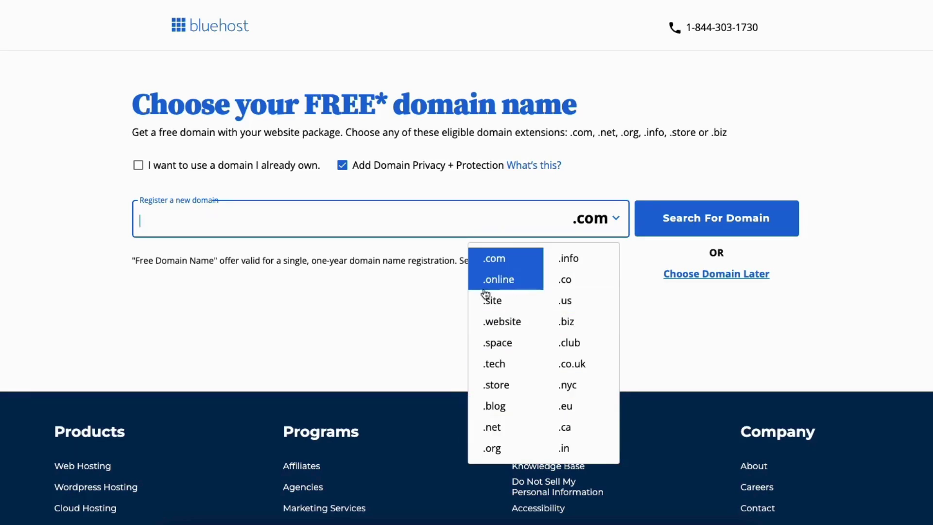
{"action": "left_click", "coordinate": [433, 304]}
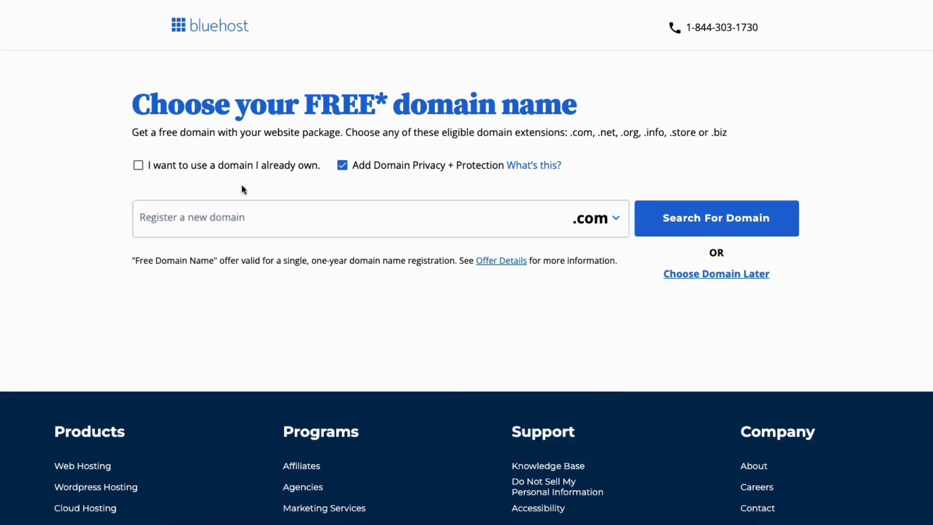
Step: Examine the domain form for using an already owned domain, then return to registering a new one
{"action": "left_click", "coordinate": [139, 167]}
{"action": "left_click", "coordinate": [193, 241]}
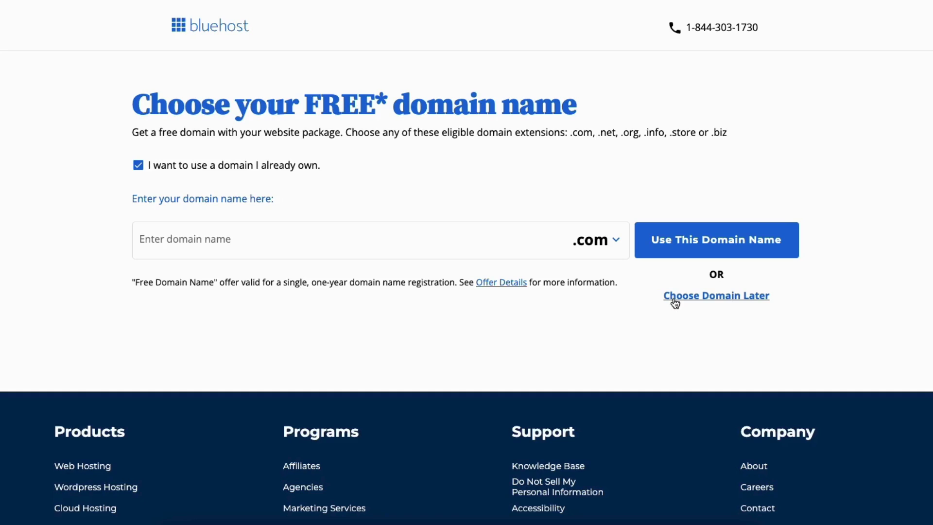
{"action": "left_click", "coordinate": [138, 165]}
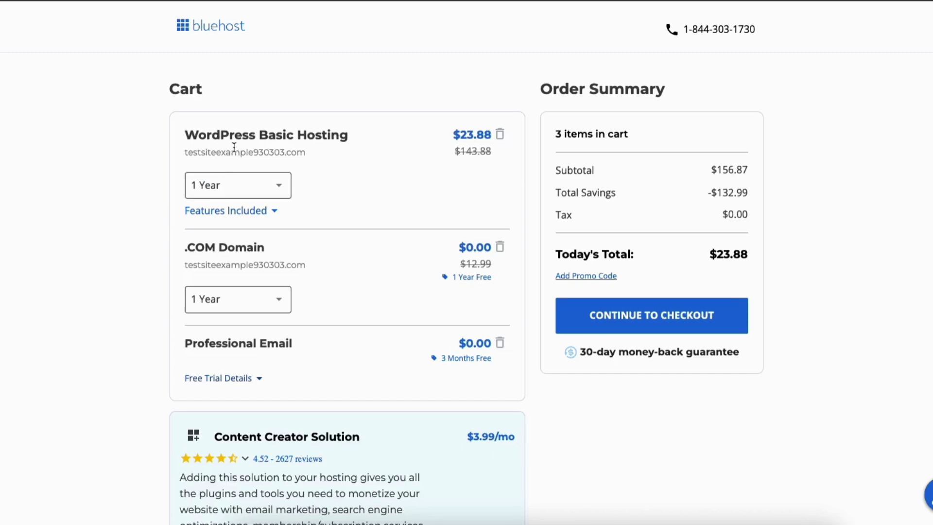
Step: Keep the WordPress Basic Hosting term at 1 year and continue to checkout
{"action": "left_click", "coordinate": [258, 187]}
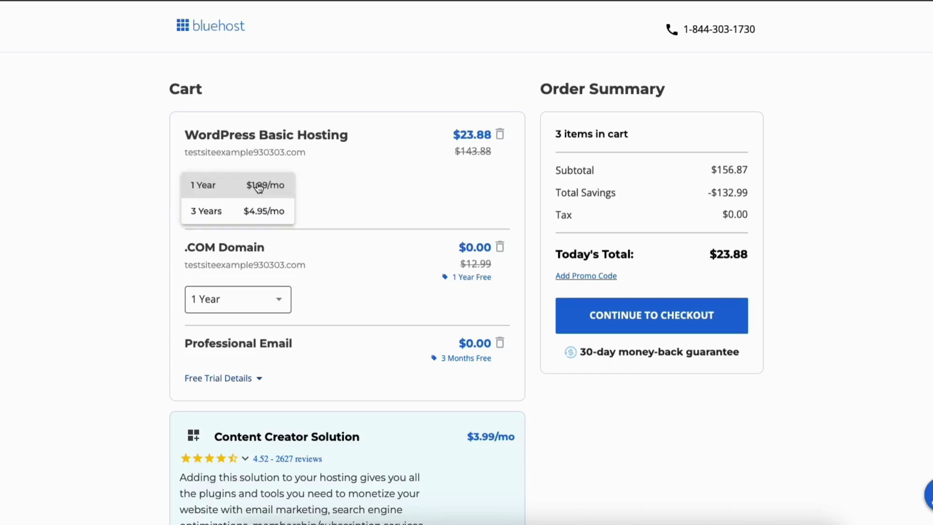
{"action": "left_click", "coordinate": [230, 194]}
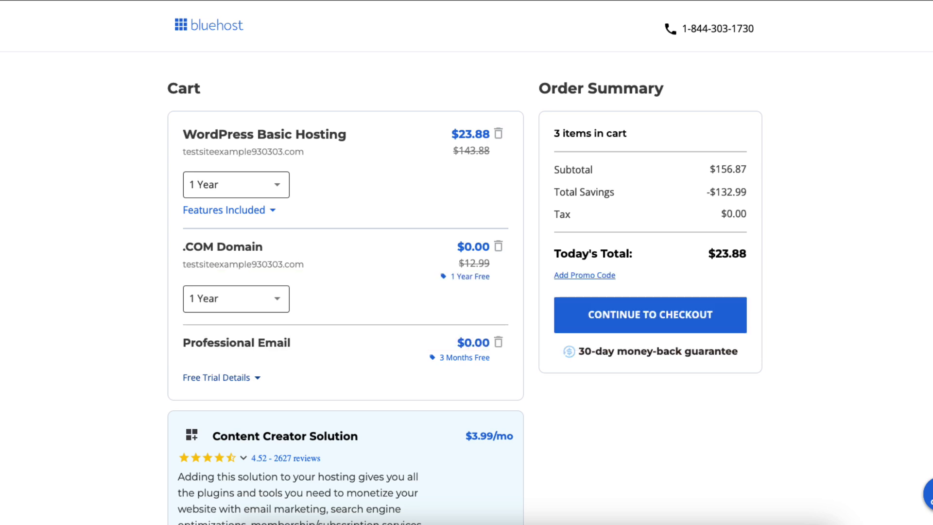
{"action": "left_click", "coordinate": [601, 319]}
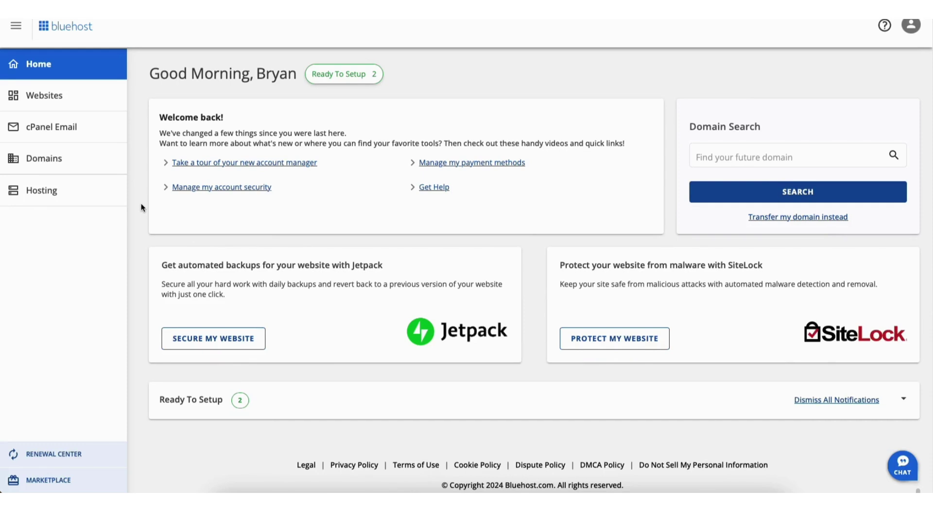
Step: Go to the Welcome website's settings and open its WordPress admin for editing
{"action": "left_click", "coordinate": [49, 100]}
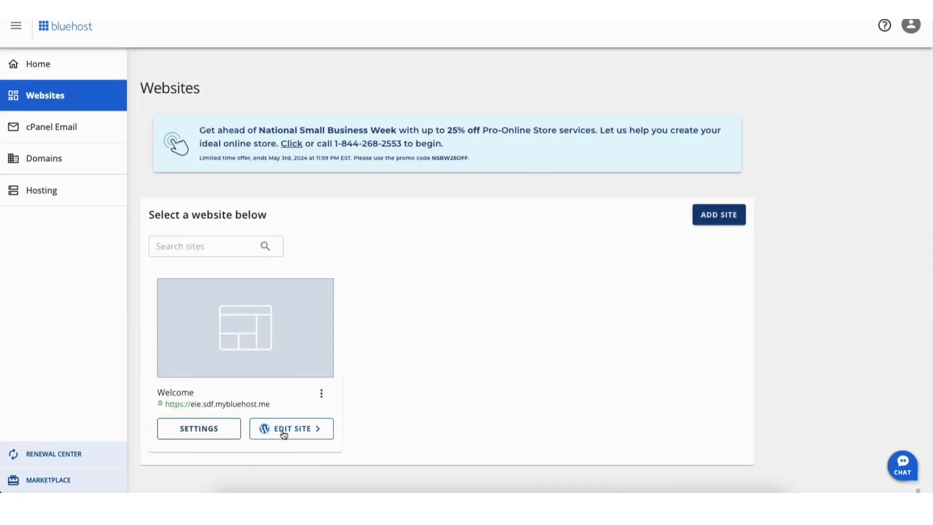
{"action": "left_click", "coordinate": [284, 431]}
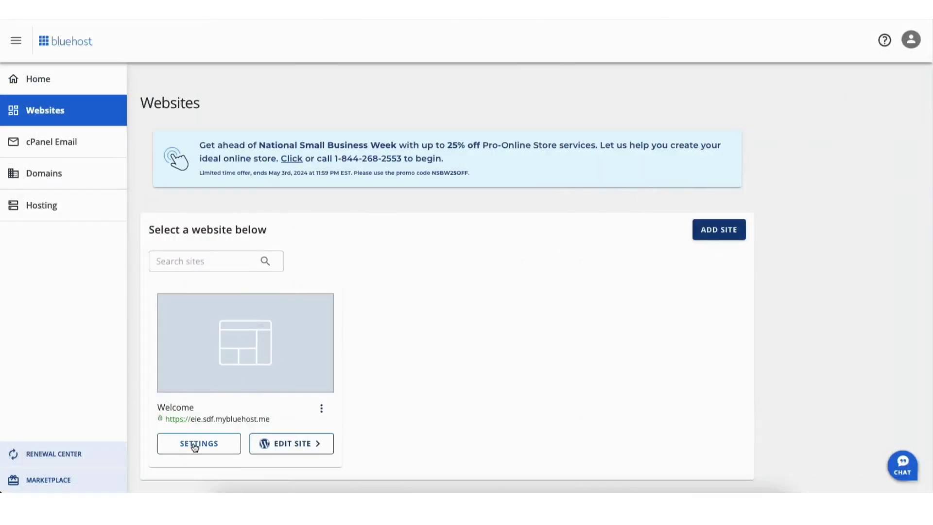
{"action": "left_click", "coordinate": [193, 442]}
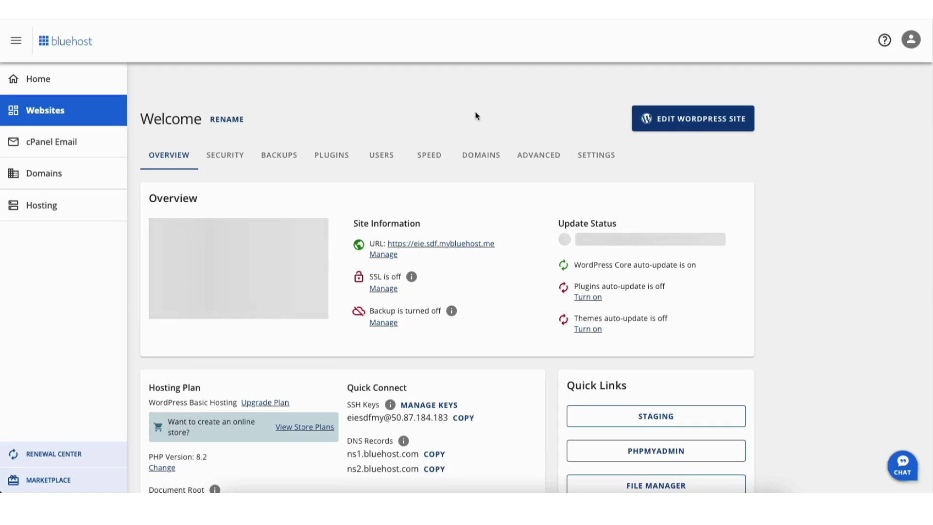
{"action": "left_click", "coordinate": [669, 118]}
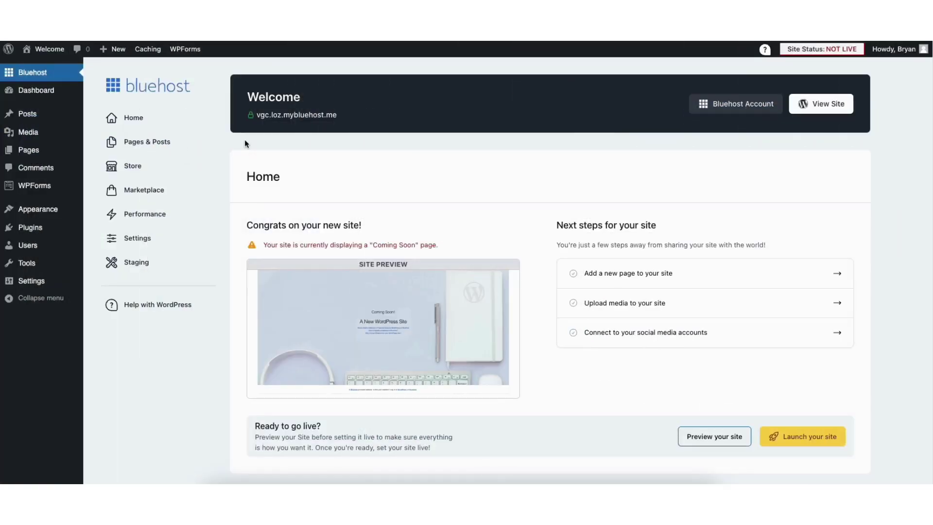
{"action": "mouse_move", "coordinate": [31, 284]}
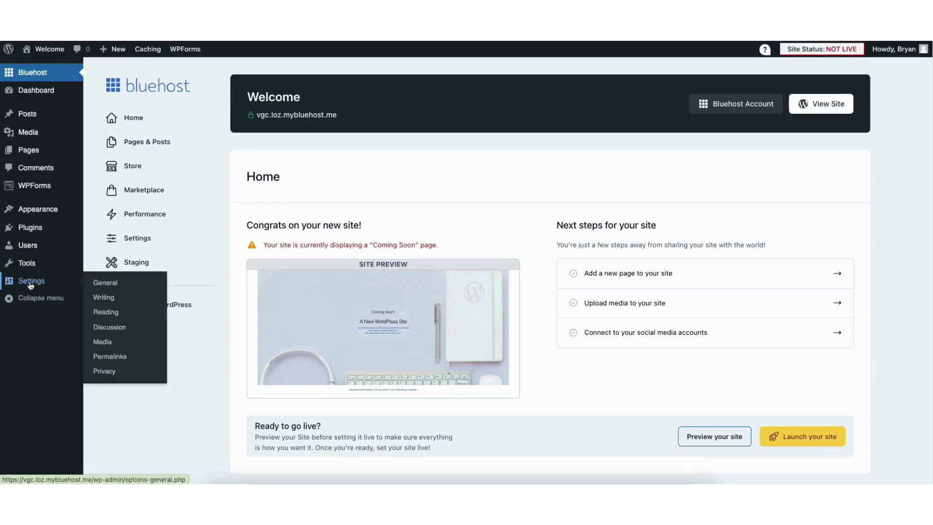
{"action": "left_click", "coordinate": [114, 286]}
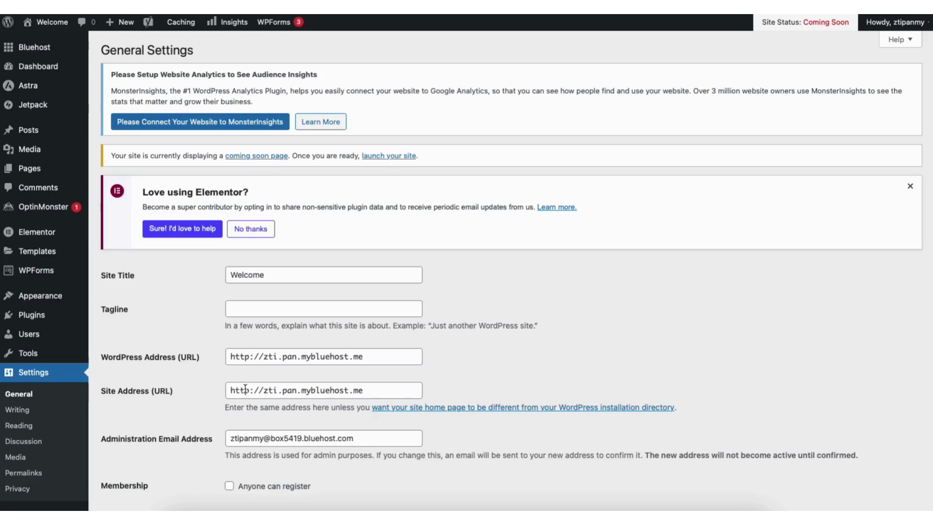
{"action": "left_click", "coordinate": [247, 358]}
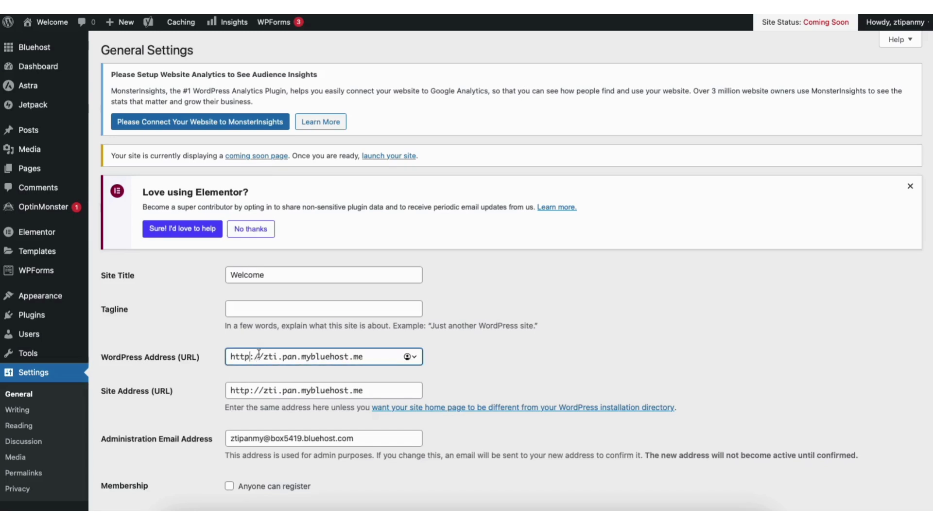
{"action": "type", "text": "s"}
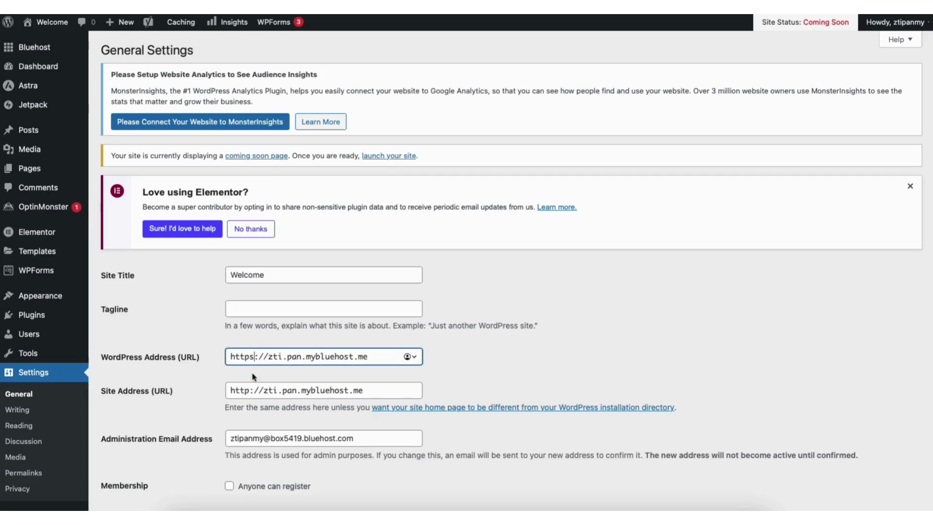
{"action": "left_click", "coordinate": [251, 390]}
{"action": "type", "text": "s"}
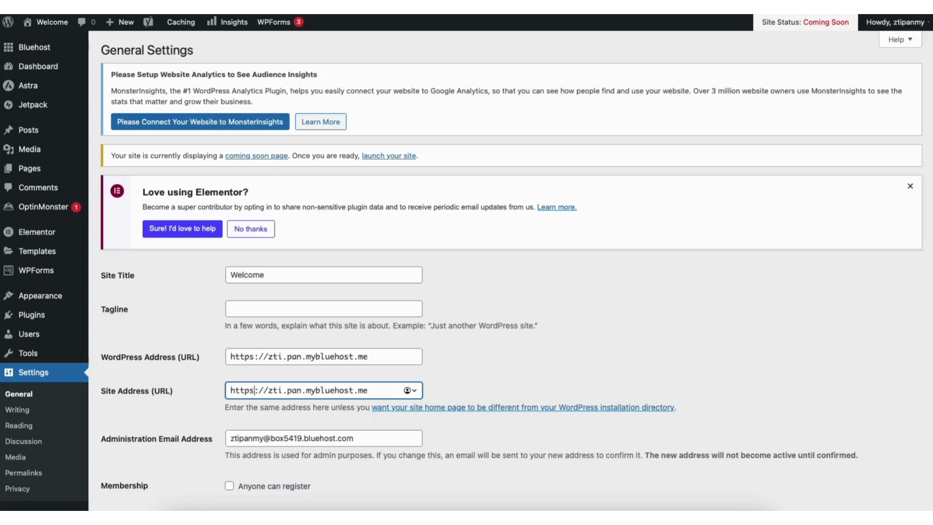
{"action": "scroll", "coordinate": [931, 296], "scroll_direction": "down", "scroll_amount": 5}
{"action": "scroll", "coordinate": [930, 297], "scroll_direction": "down", "scroll_amount": 10}
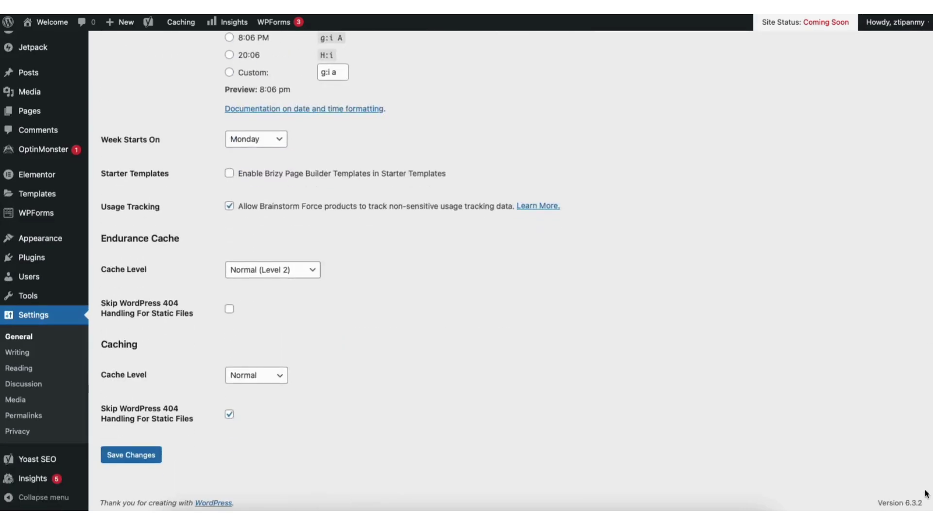
{"action": "left_click", "coordinate": [146, 452]}
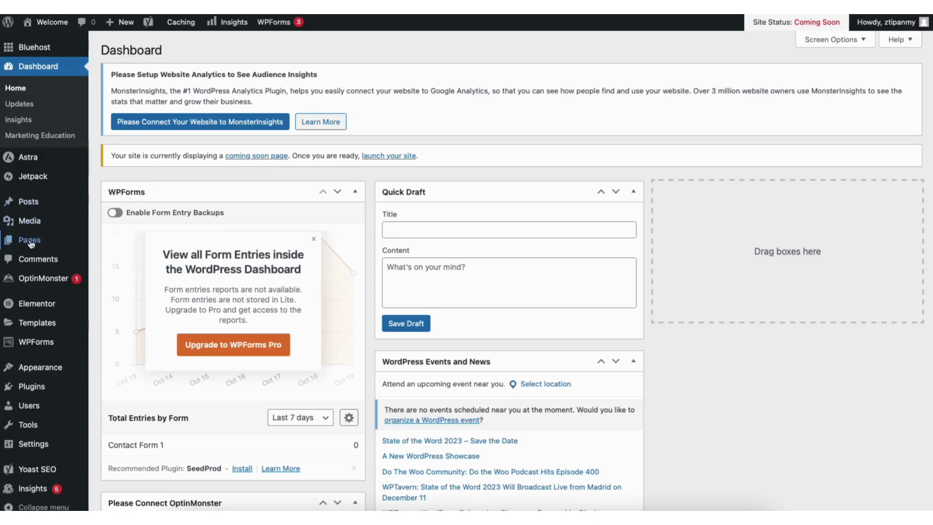
Step: Go to the installed themes and start adding a new theme
{"action": "mouse_move", "coordinate": [41, 369]}
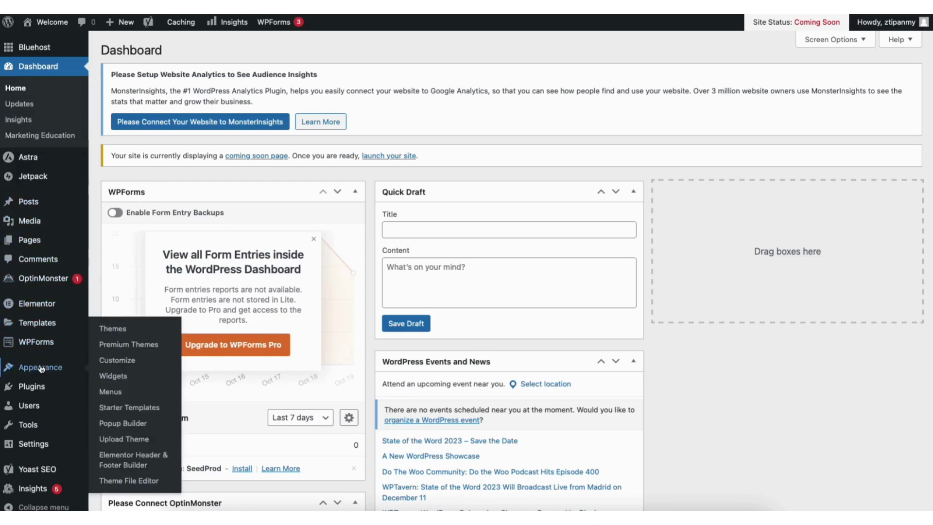
{"action": "left_click", "coordinate": [115, 329]}
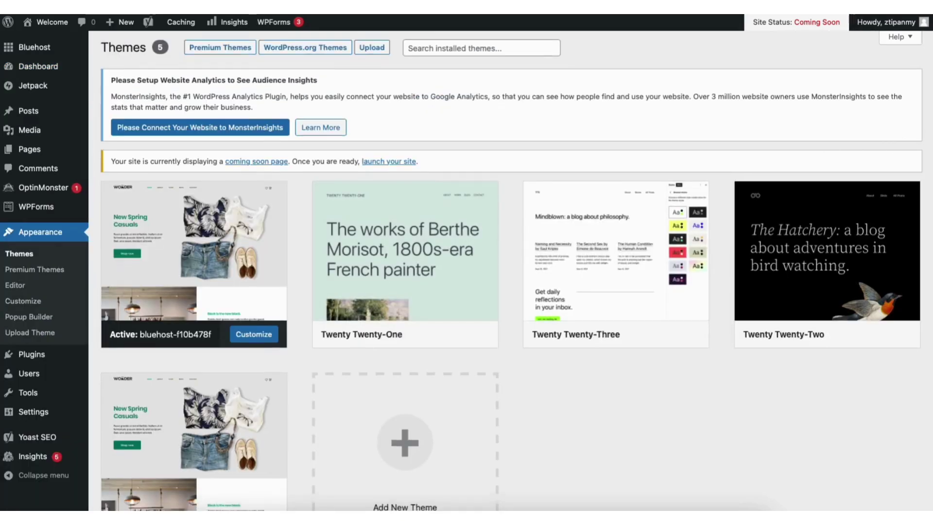
{"action": "scroll", "coordinate": [393, 340], "scroll_direction": "down", "scroll_amount": 2}
{"action": "left_click", "coordinate": [389, 375]}
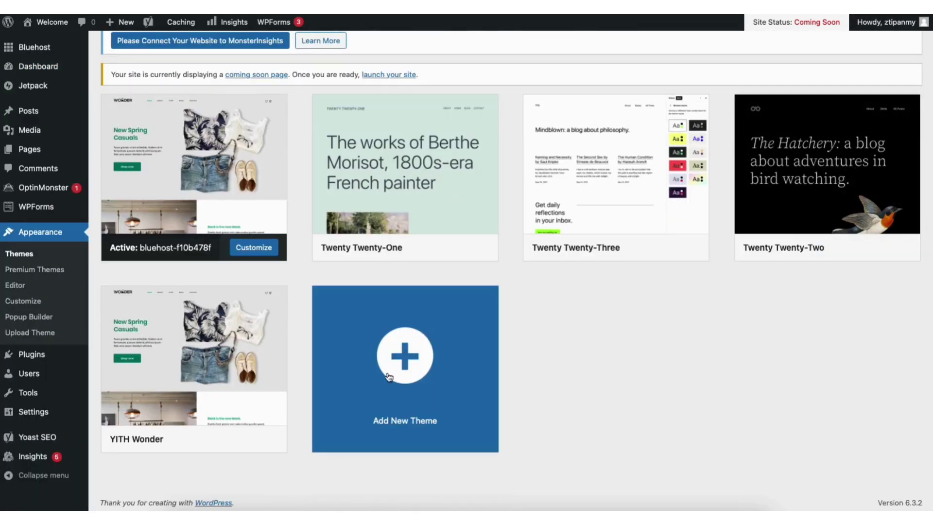
Step: Browse the popular themes and the Elementor starter template designs
{"action": "scroll", "coordinate": [512, 271], "scroll_direction": "down", "scroll_amount": 8}
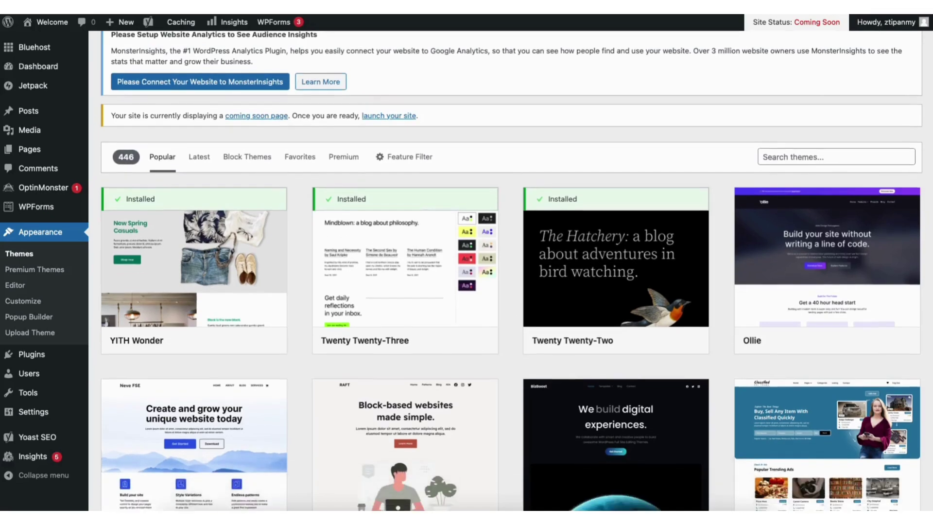
{"action": "scroll", "coordinate": [511, 271], "scroll_direction": "down", "scroll_amount": 6}
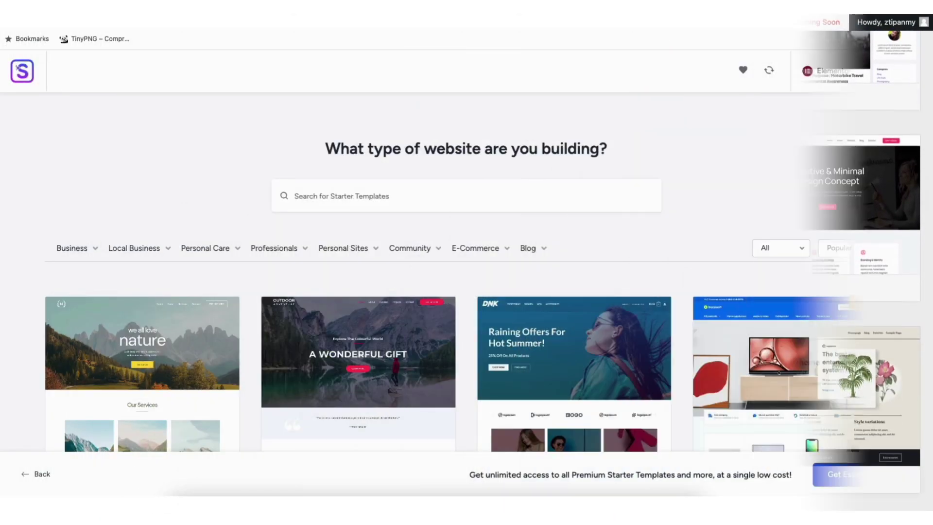
{"action": "scroll", "coordinate": [467, 272], "scroll_direction": "down", "scroll_amount": 8}
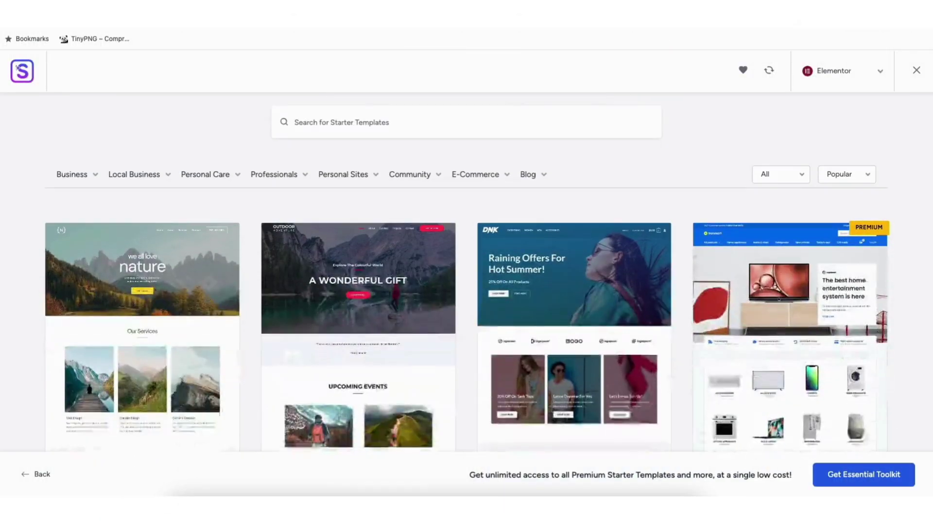
{"action": "scroll", "coordinate": [466, 272], "scroll_direction": "down", "scroll_amount": 3}
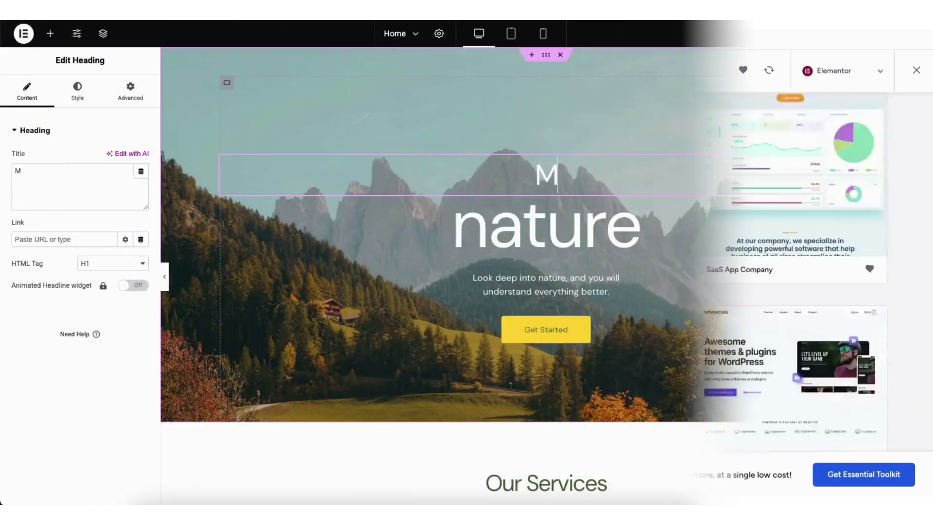
Step: Replace the two hero heading lines in Elementor with "My One" and "Page Websi"
{"action": "type", "text": "y O"}
{"action": "type", "text": "ne"}
{"action": "double_click", "coordinate": [546, 227]}
{"action": "type", "text": "Page Websi"}
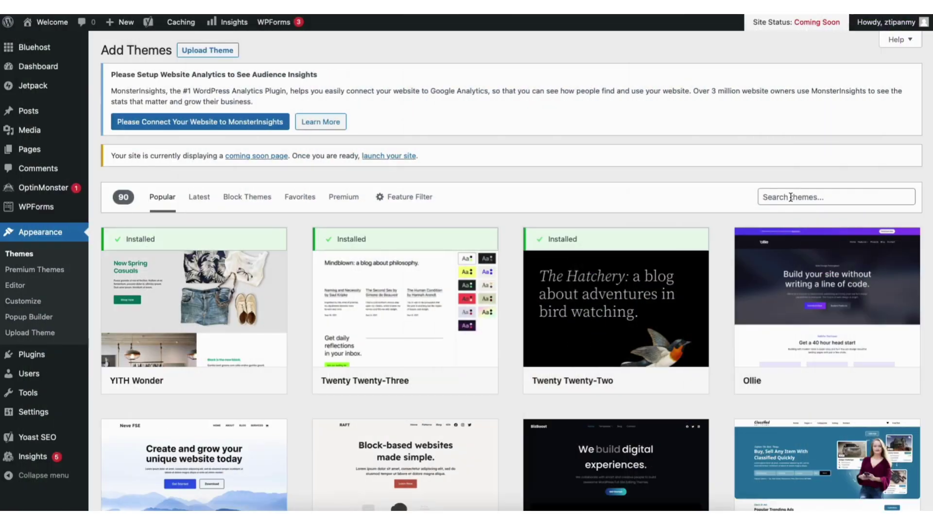
Step: Search the theme library for "astra", then install and activate the Astra theme
{"action": "left_click", "coordinate": [790, 196]}
{"action": "type", "text": "astra"}
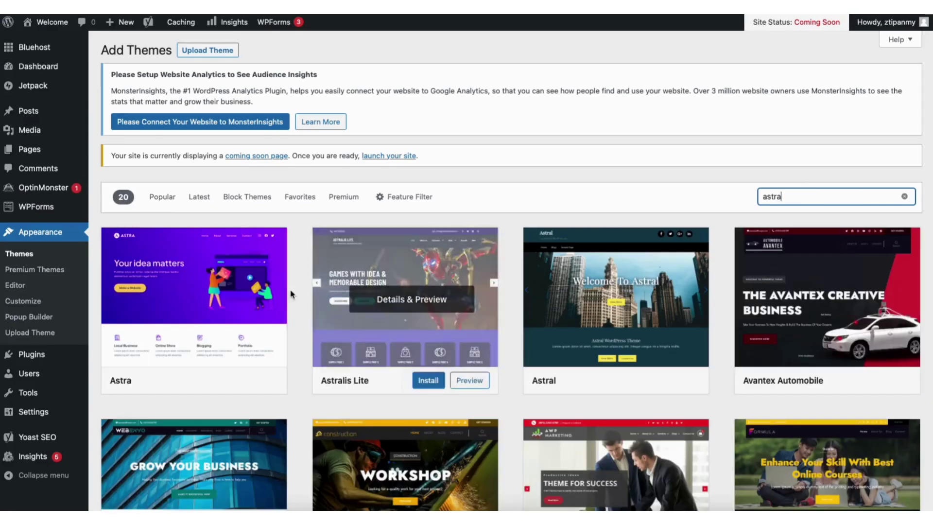
{"action": "left_click", "coordinate": [215, 381]}
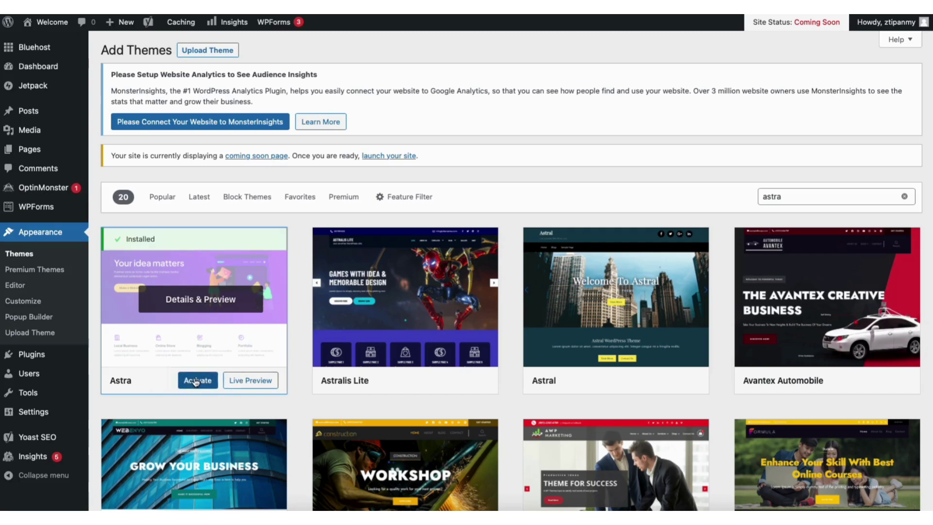
{"action": "left_click", "coordinate": [194, 381]}
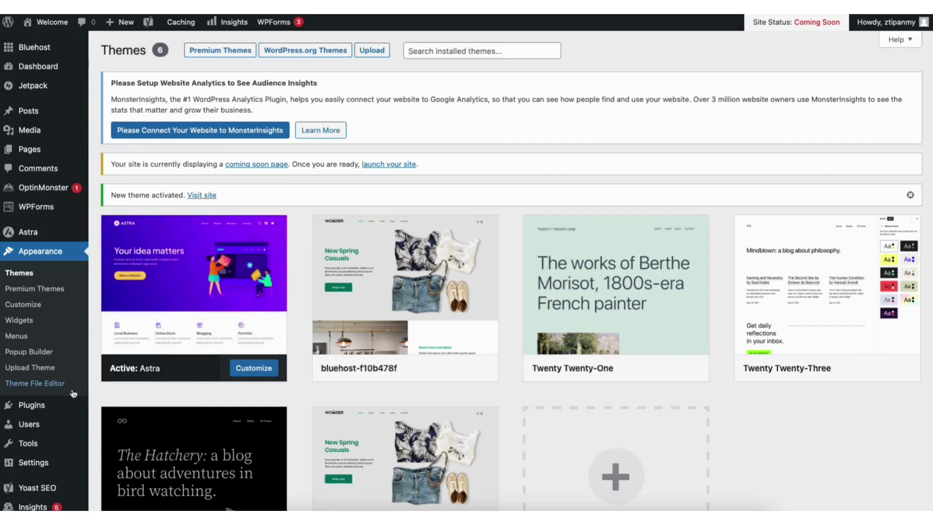
Step: Search for a new plugin with "starter templates", then install and activate Starter Templates by Brainstorm Force
{"action": "mouse_move", "coordinate": [31, 407]}
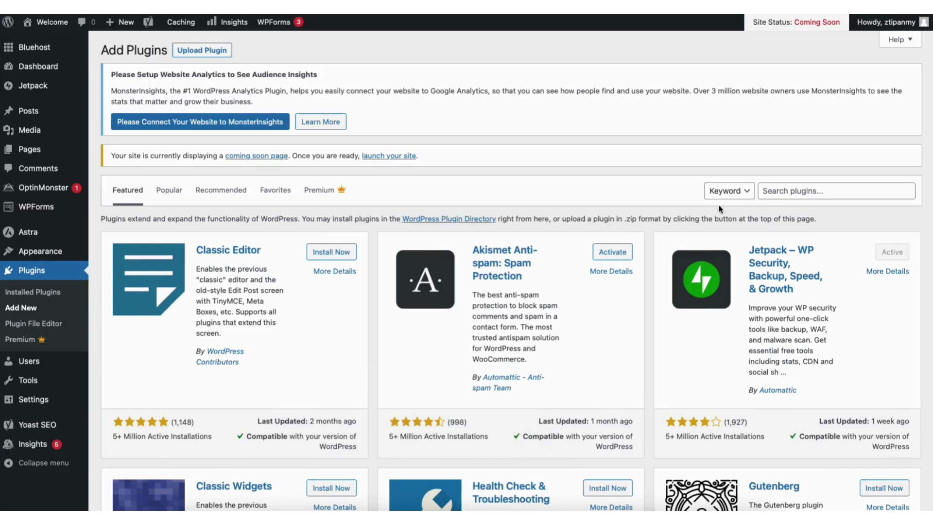
{"action": "left_click", "coordinate": [794, 189]}
{"action": "type", "text": "starter templates"}
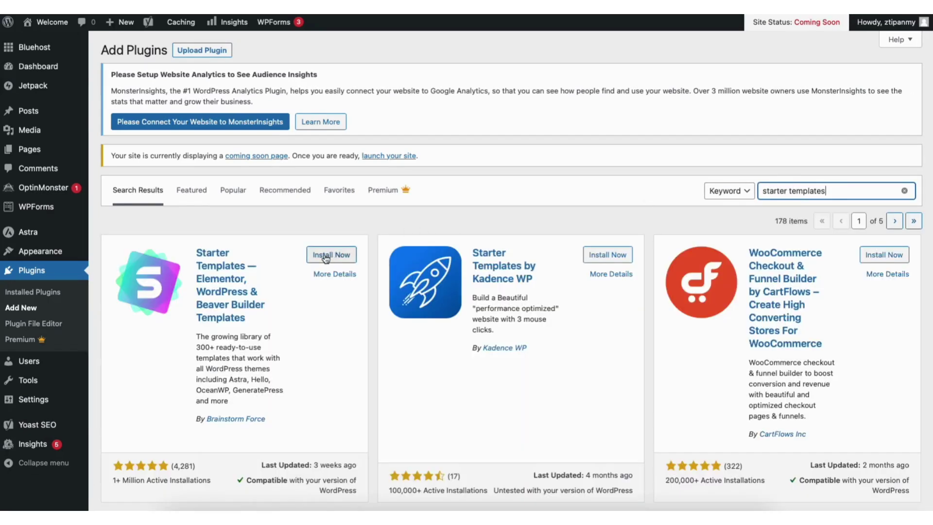
{"action": "left_click", "coordinate": [325, 256]}
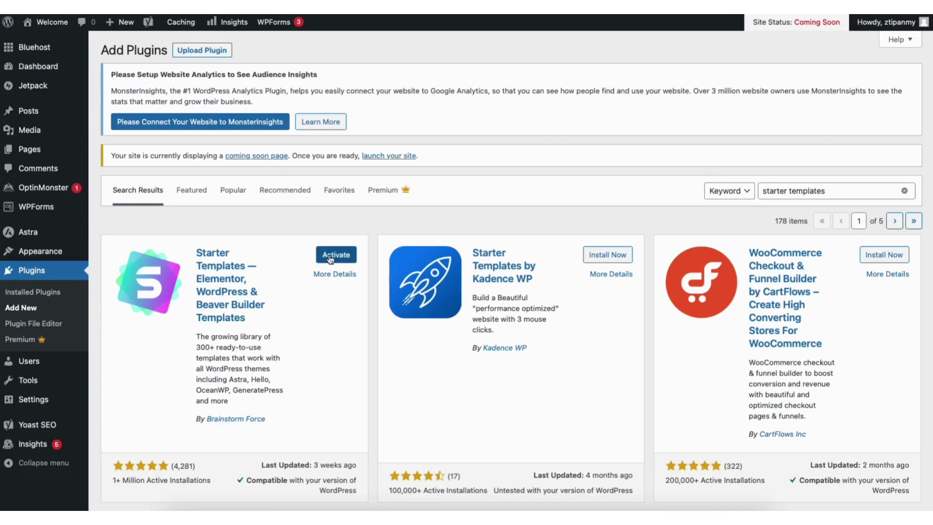
{"action": "left_click", "coordinate": [329, 255]}
Step: Open the Starter Templates library and set Elementor as the page builder
{"action": "mouse_move", "coordinate": [49, 252]}
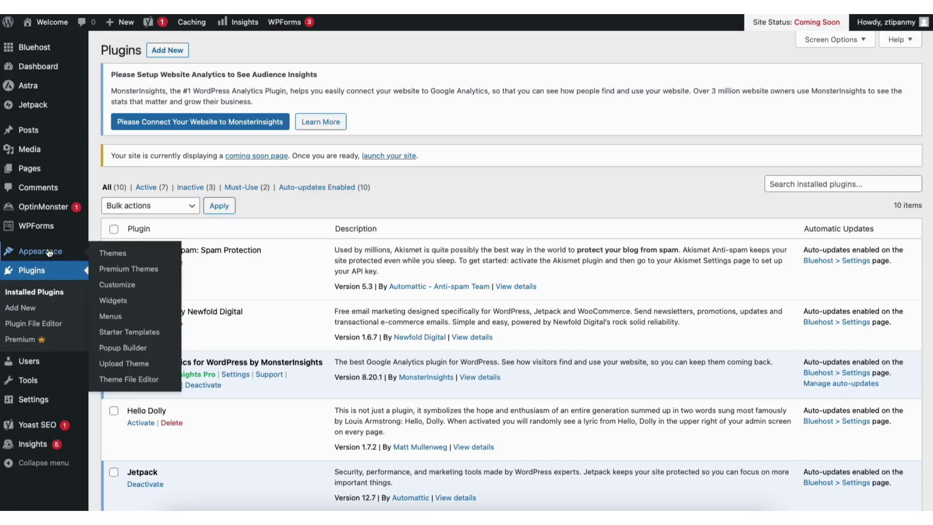
{"action": "left_click", "coordinate": [120, 333]}
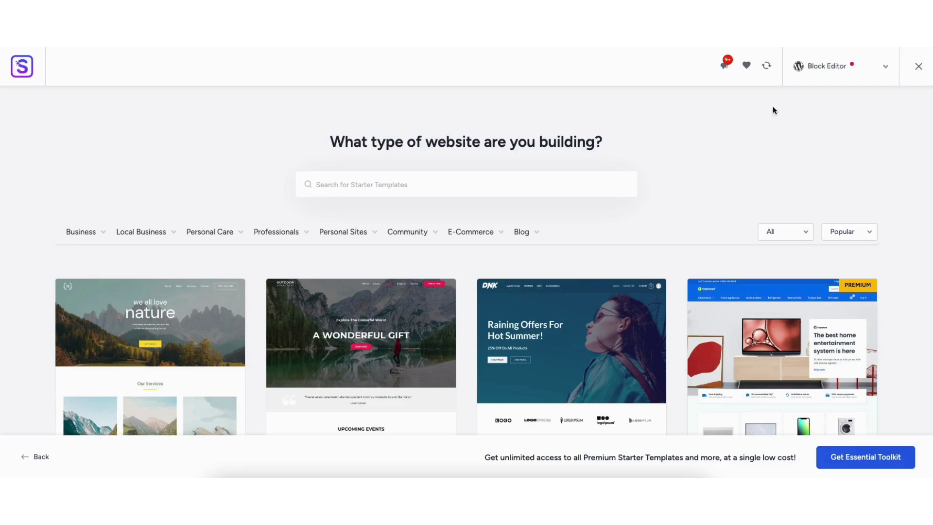
{"action": "left_click", "coordinate": [823, 70]}
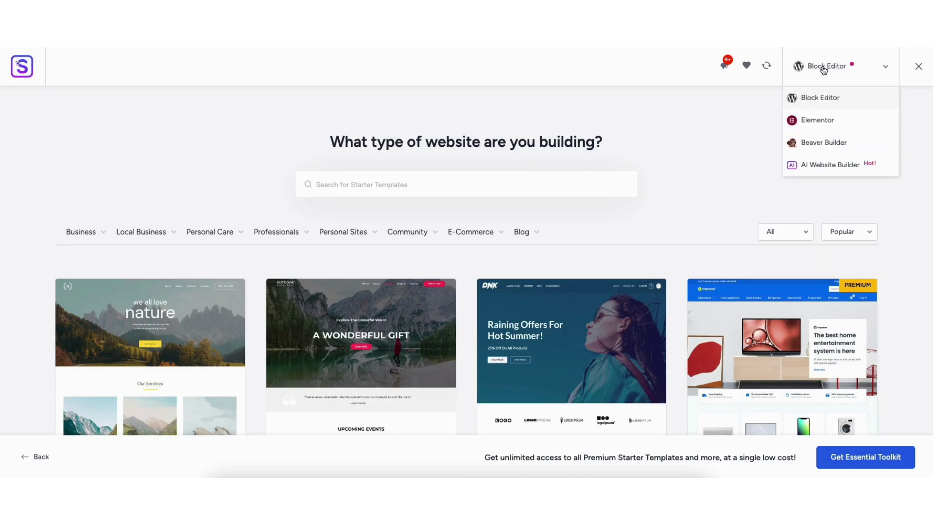
{"action": "left_click", "coordinate": [810, 121]}
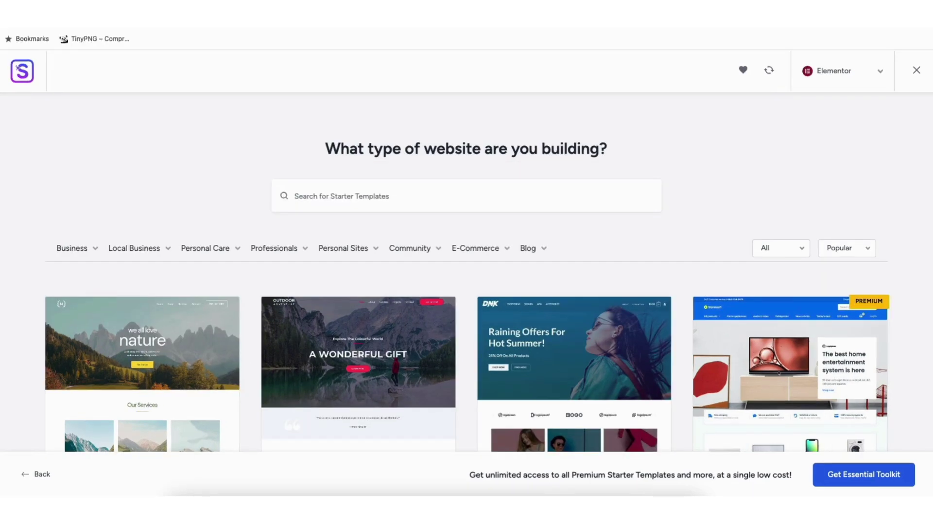
Step: Look through the Elementor templates and site category lists, and preview the Love Nature template before returning to the library
{"action": "scroll", "coordinate": [466, 272], "scroll_direction": "down", "scroll_amount": 7}
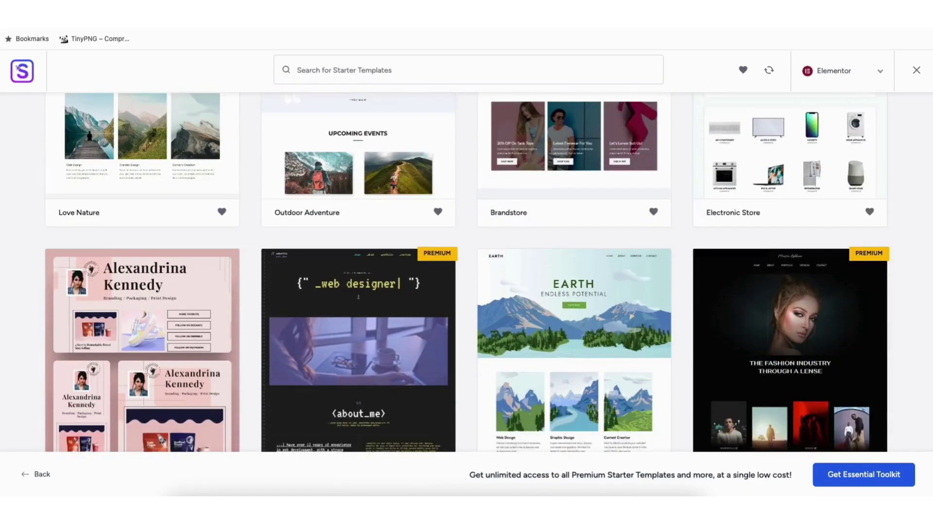
{"action": "scroll", "coordinate": [467, 273], "scroll_direction": "down", "scroll_amount": 10}
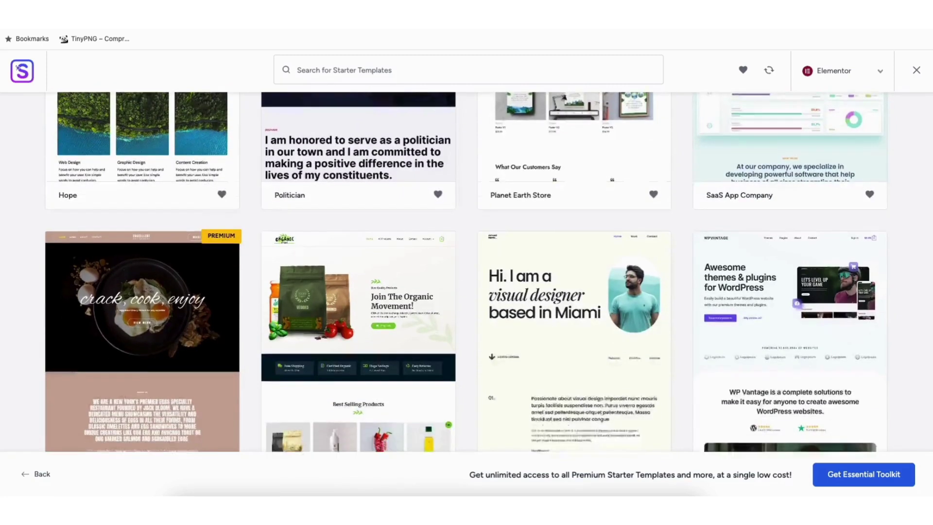
{"action": "scroll", "coordinate": [466, 272], "scroll_direction": "down", "scroll_amount": 3}
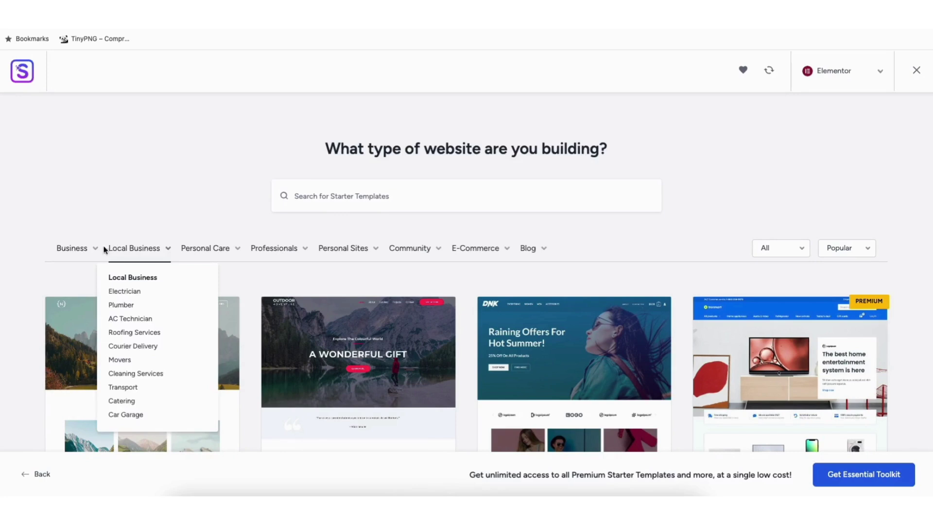
{"action": "mouse_move", "coordinate": [68, 234]}
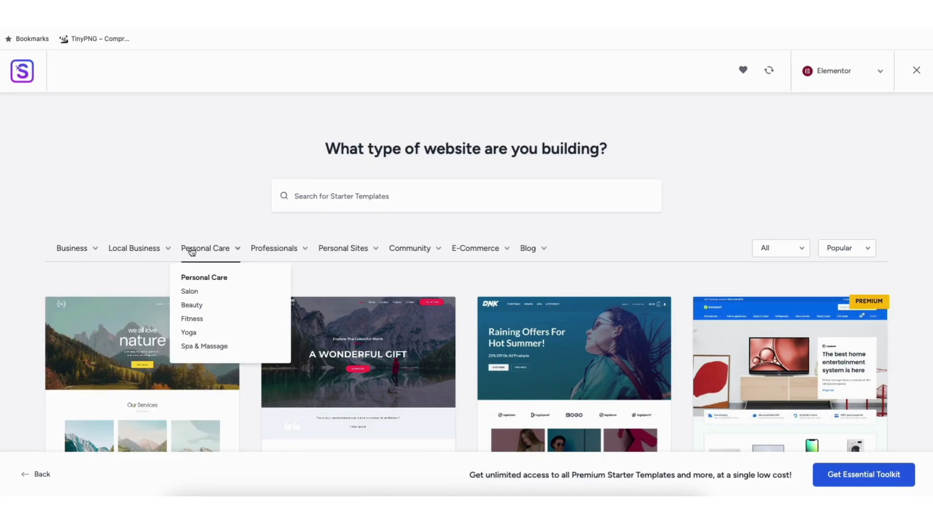
{"action": "mouse_move", "coordinate": [279, 252]}
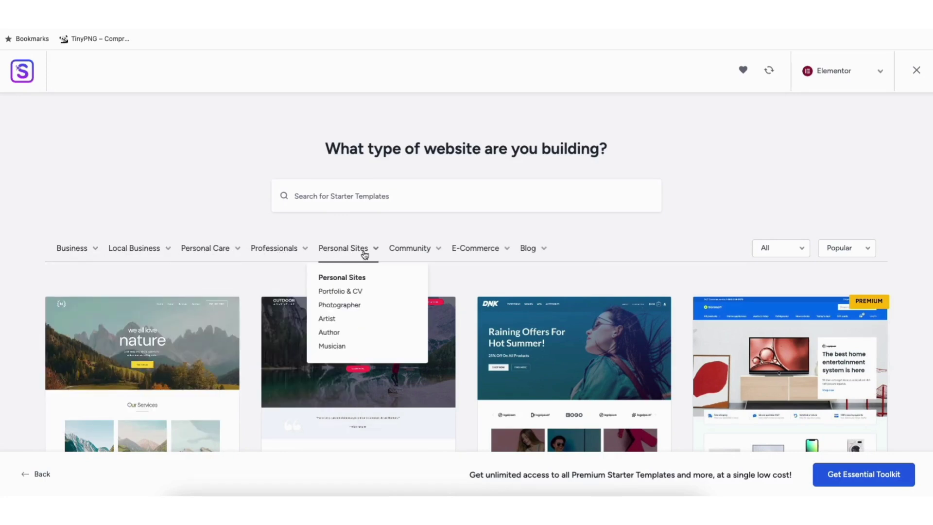
{"action": "left_click", "coordinate": [136, 357]}
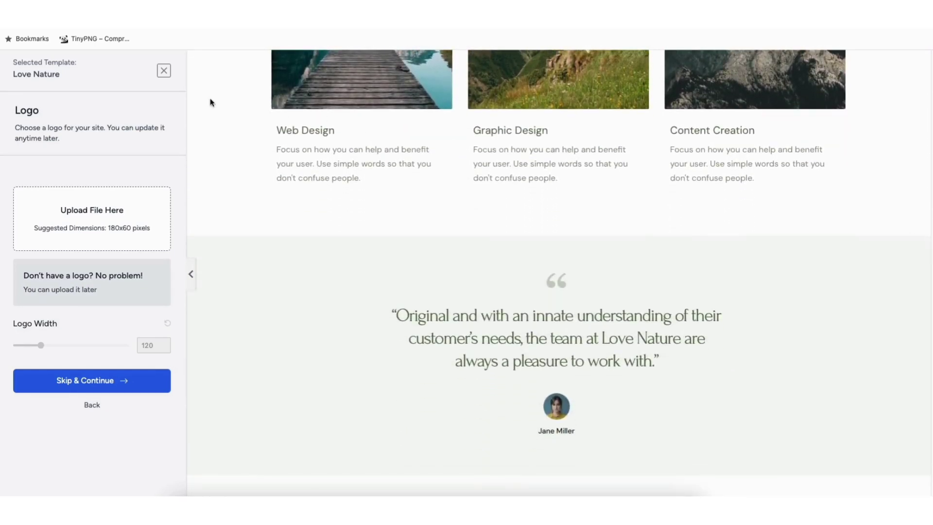
{"action": "left_click", "coordinate": [164, 72]}
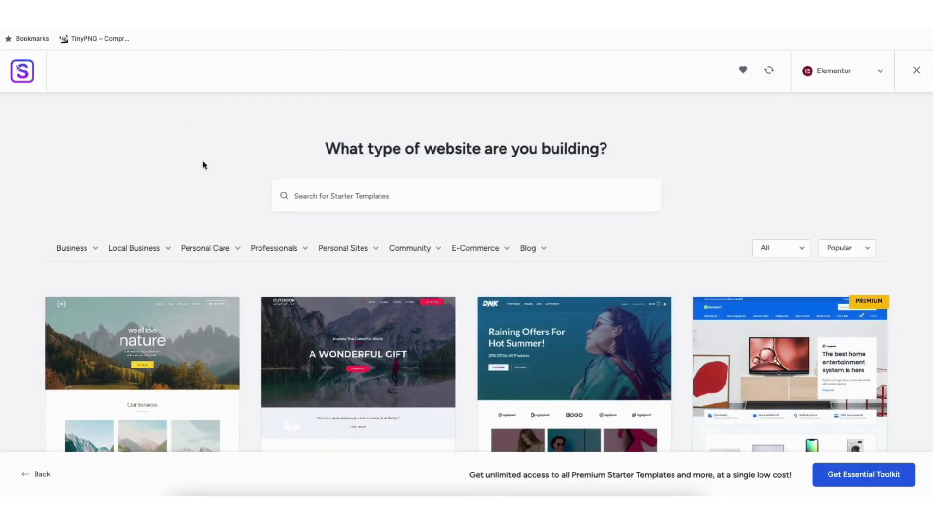
Step: Examine the free and premium Elementor designs throughout the starter template library
{"action": "scroll", "coordinate": [466, 291], "scroll_direction": "down", "scroll_amount": 7}
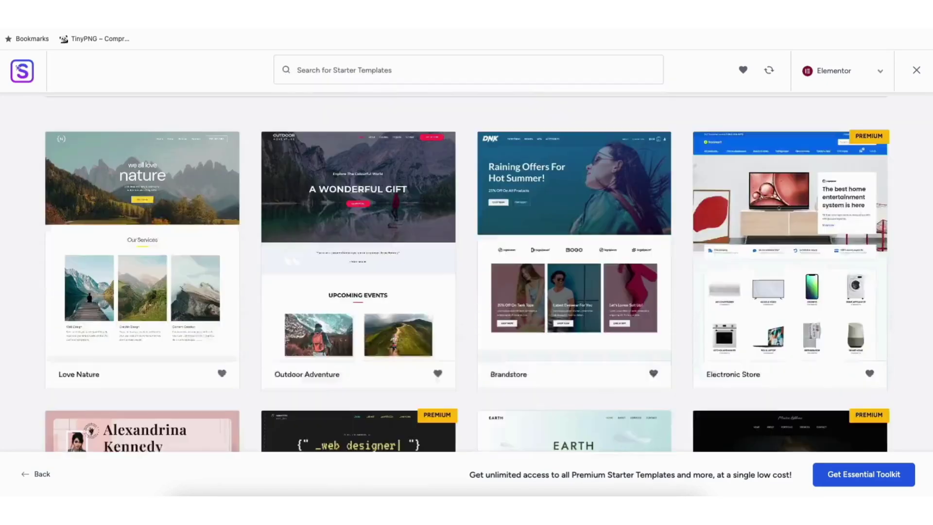
{"action": "scroll", "coordinate": [467, 272], "scroll_direction": "down", "scroll_amount": 12}
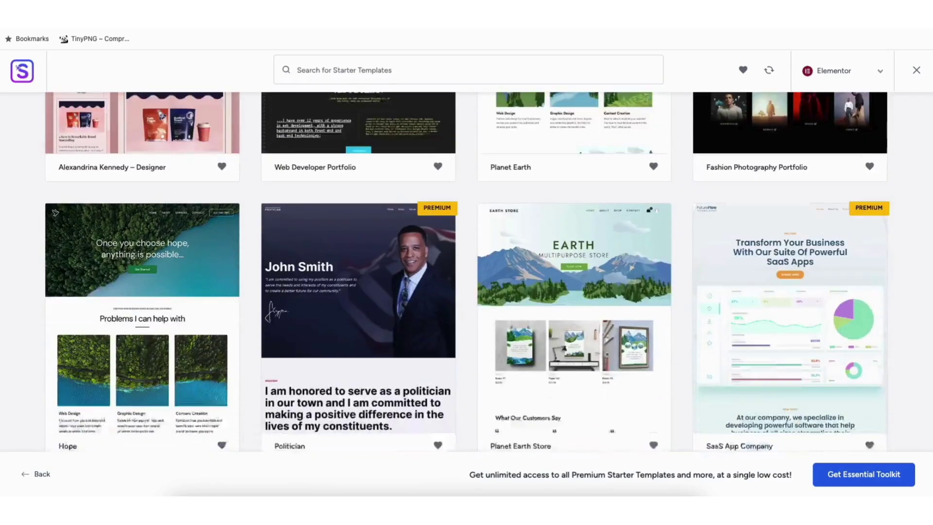
{"action": "scroll", "coordinate": [377, 275], "scroll_direction": "down", "scroll_amount": 7}
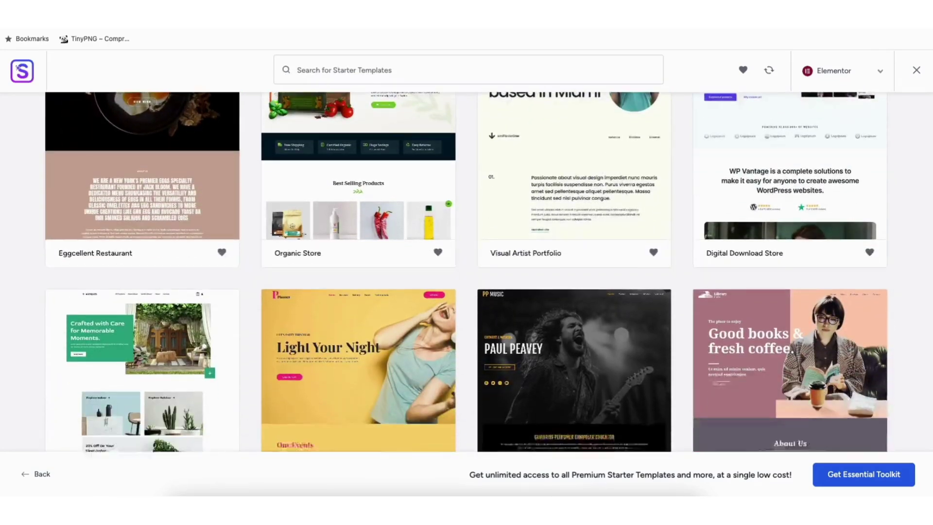
{"action": "scroll", "coordinate": [378, 275], "scroll_direction": "down", "scroll_amount": 11}
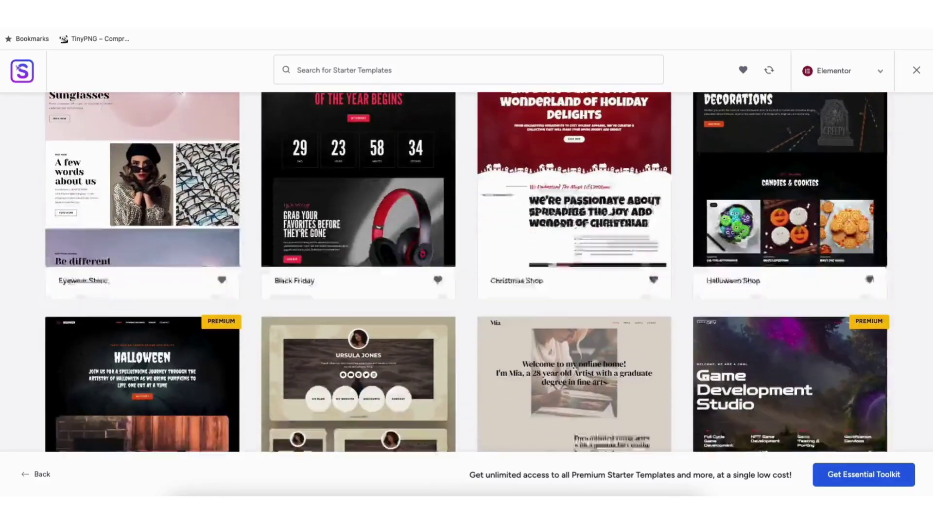
{"action": "scroll", "coordinate": [466, 272], "scroll_direction": "down", "scroll_amount": 12}
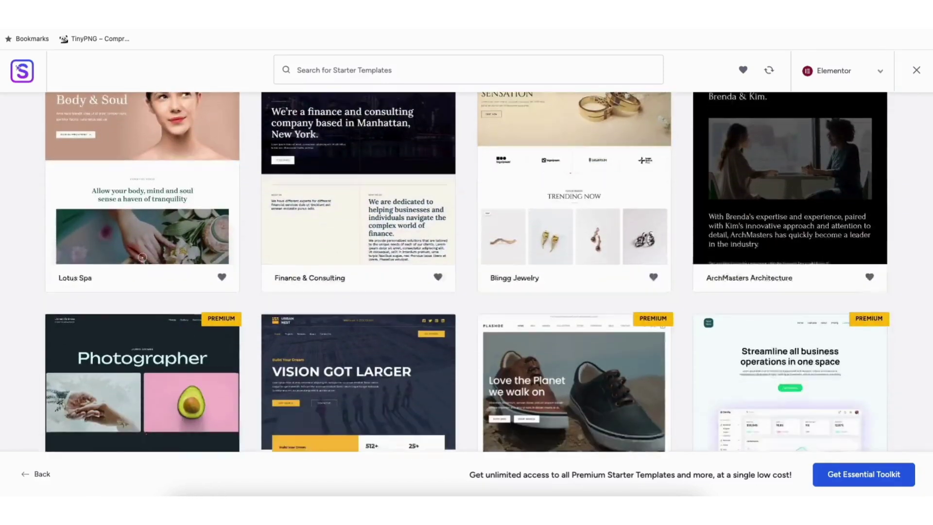
{"action": "scroll", "coordinate": [467, 272], "scroll_direction": "down", "scroll_amount": 10}
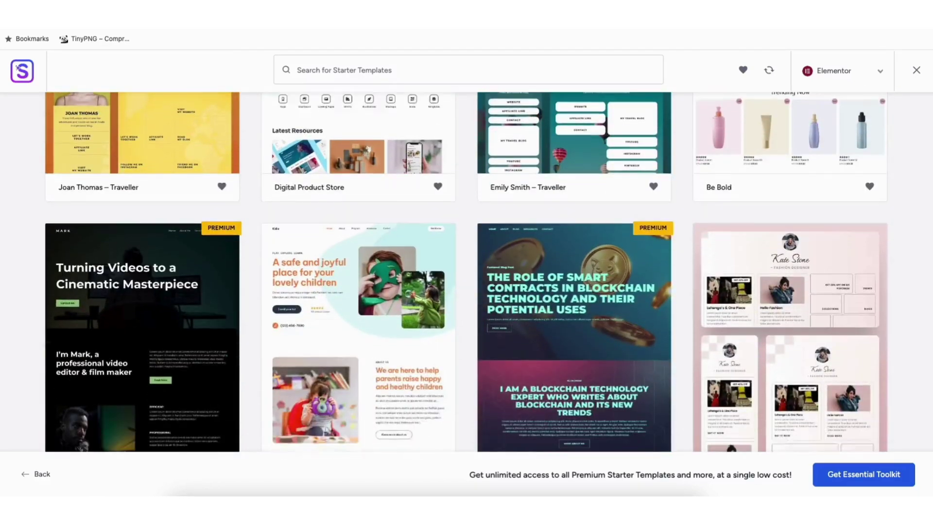
{"action": "scroll", "coordinate": [466, 273], "scroll_direction": "down", "scroll_amount": 8}
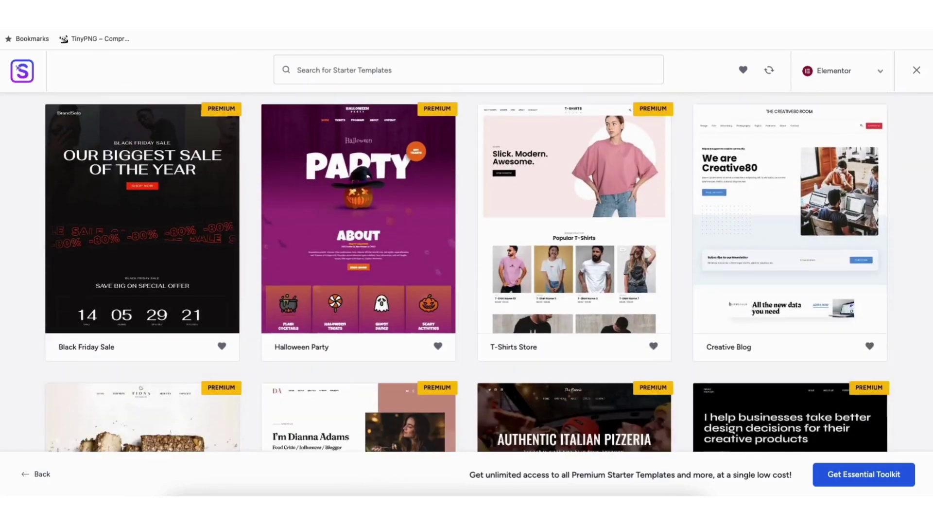
{"action": "scroll", "coordinate": [466, 272], "scroll_direction": "down", "scroll_amount": 9}
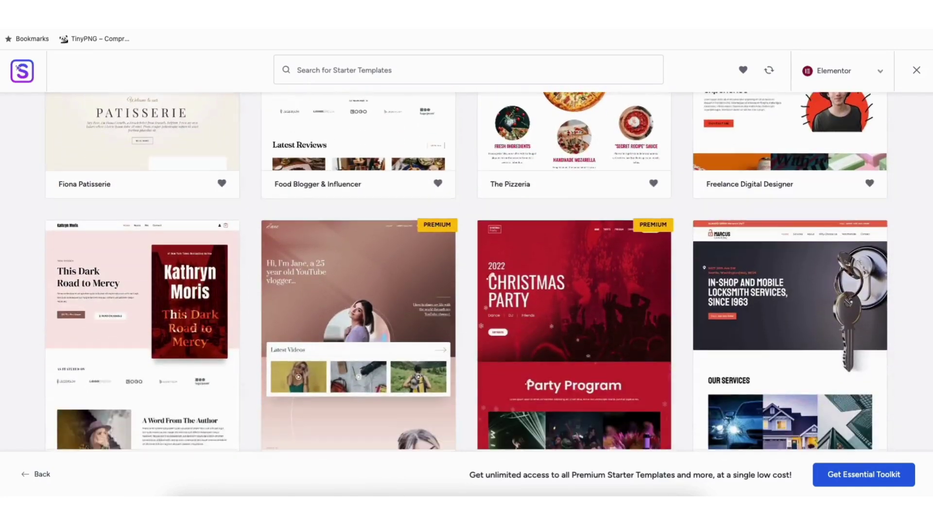
{"action": "scroll", "coordinate": [466, 272], "scroll_direction": "down", "scroll_amount": 8}
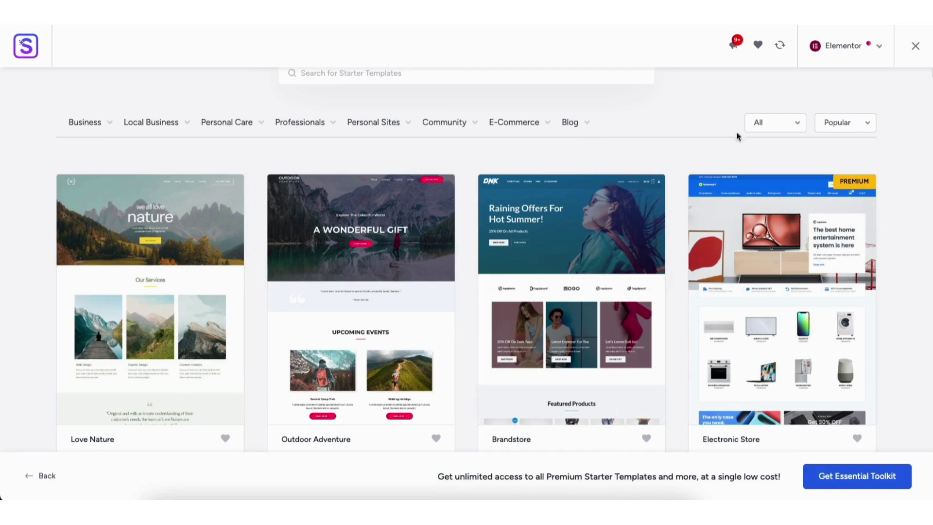
{"action": "scroll", "coordinate": [466, 262], "scroll_direction": "down", "scroll_amount": 1}
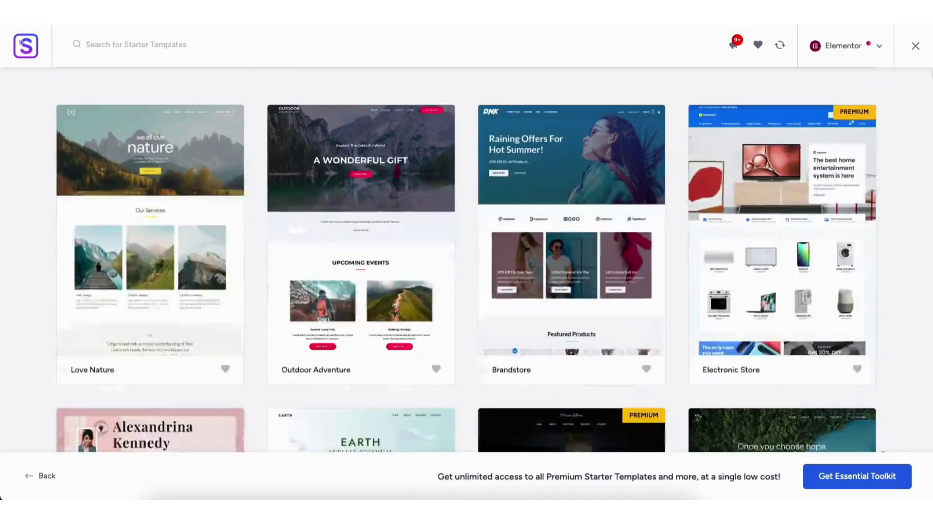
Step: Select the Love Nature template, try its alternative color palettes, and continue with the Original palette and DM Sans font pair
{"action": "left_click", "coordinate": [130, 240]}
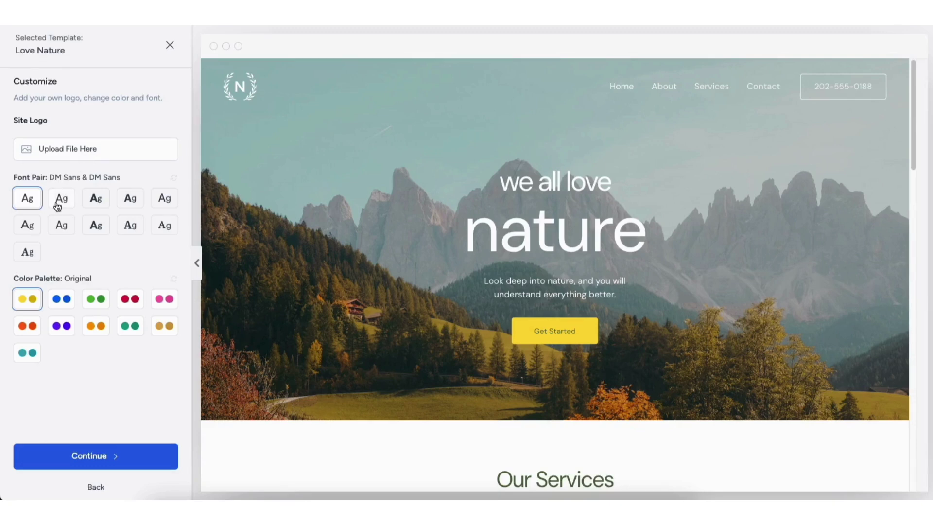
{"action": "left_click", "coordinate": [62, 300]}
{"action": "left_click", "coordinate": [96, 301]}
{"action": "left_click", "coordinate": [129, 299]}
{"action": "left_click", "coordinate": [164, 299]}
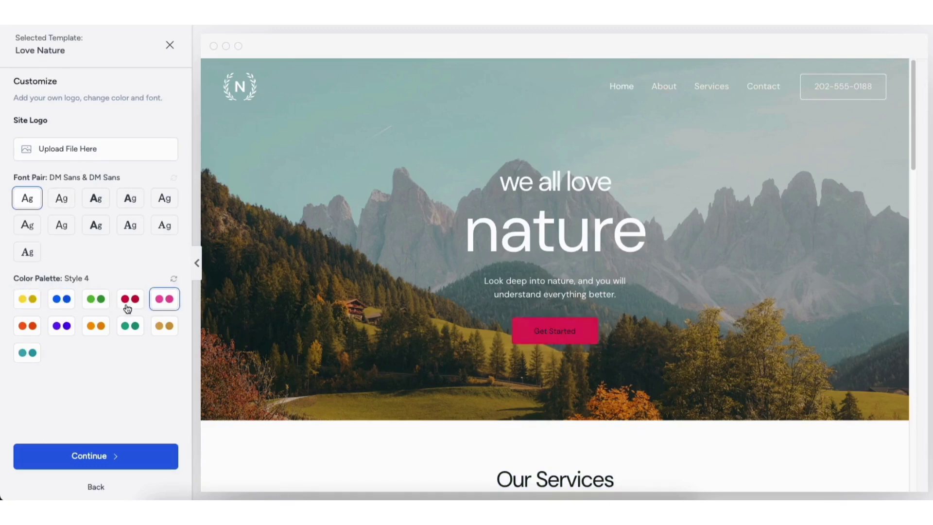
{"action": "left_click", "coordinate": [28, 326]}
{"action": "left_click", "coordinate": [62, 326]}
{"action": "left_click", "coordinate": [96, 326]}
{"action": "left_click", "coordinate": [130, 325]}
{"action": "left_click", "coordinate": [164, 326]}
{"action": "left_click", "coordinate": [28, 353]}
{"action": "left_click", "coordinate": [29, 303]}
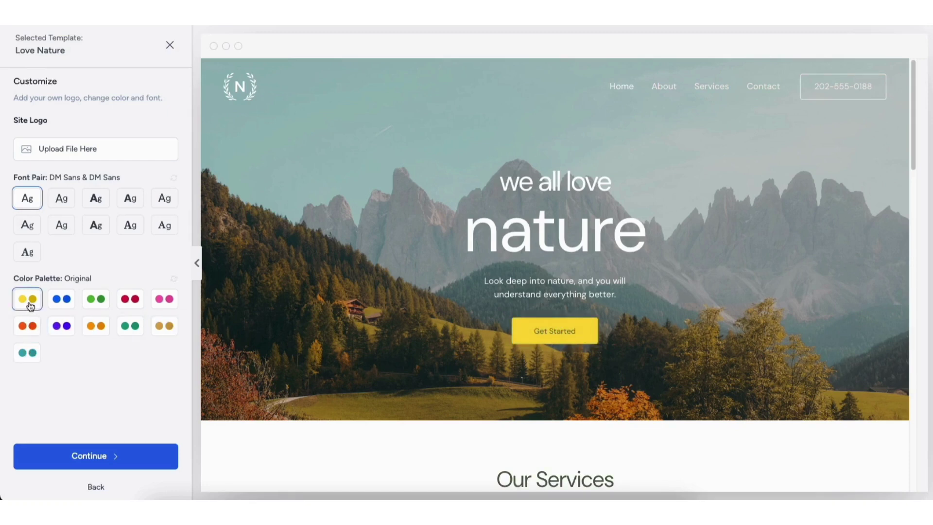
{"action": "left_click", "coordinate": [83, 458]}
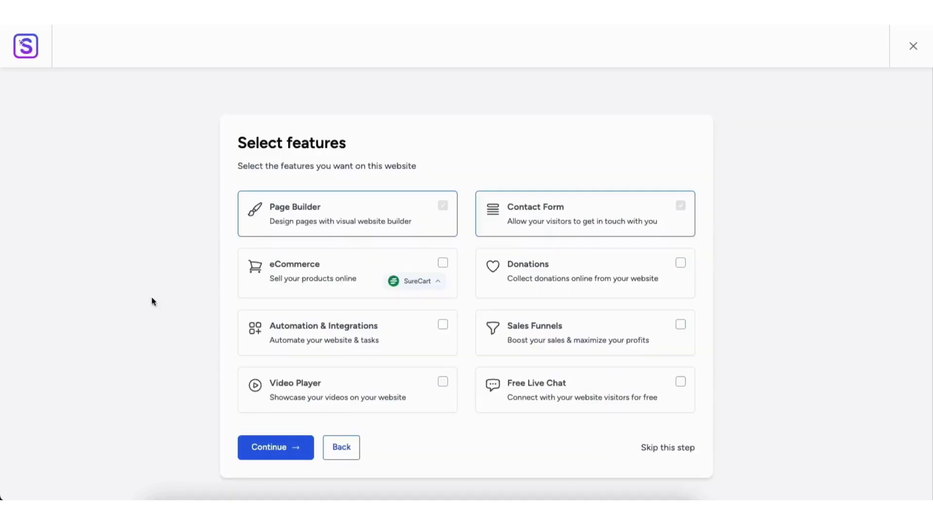
Step: Skip the feature selection and build the website with customizer settings, widgets and content imported and previously imported sites deleted
{"action": "left_click", "coordinate": [442, 264]}
{"action": "left_click", "coordinate": [656, 449]}
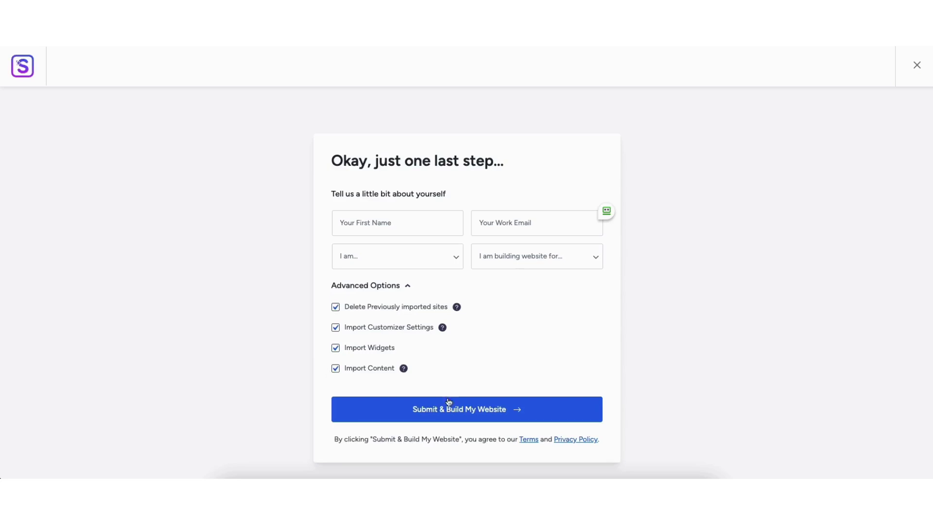
{"action": "left_click", "coordinate": [426, 403]}
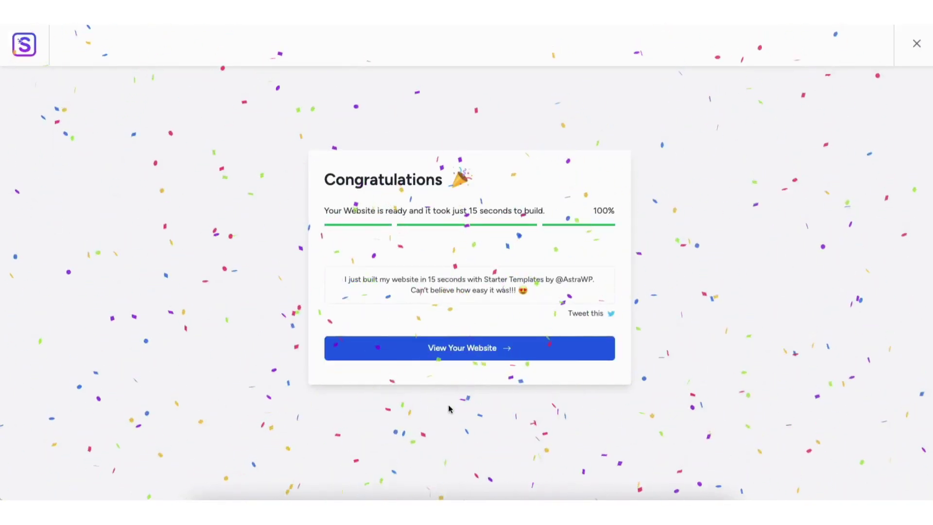
Step: View the newly built website and look over the sections of its home page
{"action": "left_click", "coordinate": [450, 349]}
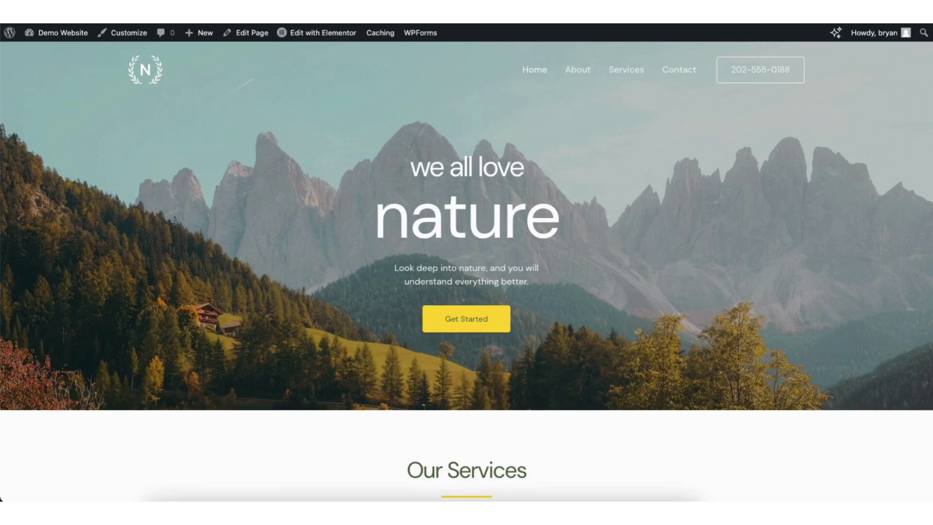
{"action": "scroll", "coordinate": [447, 351], "scroll_direction": "down", "scroll_amount": 5}
{"action": "scroll", "coordinate": [467, 272], "scroll_direction": "down", "scroll_amount": 10}
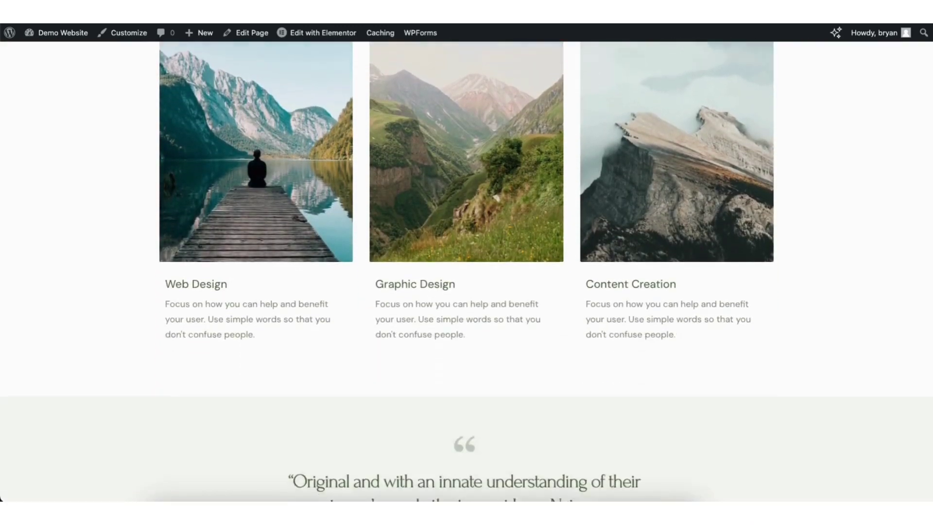
{"action": "scroll", "coordinate": [931, 311], "scroll_direction": "down", "scroll_amount": 8}
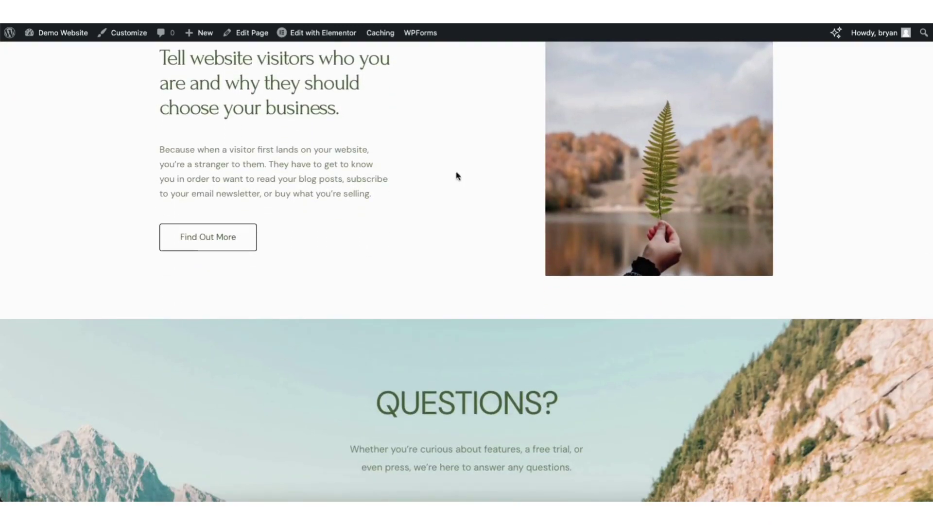
Step: Open the home page for editing in Elementor and replace the hero's "we all love" heading with "My One"
{"action": "mouse_move", "coordinate": [318, 38]}
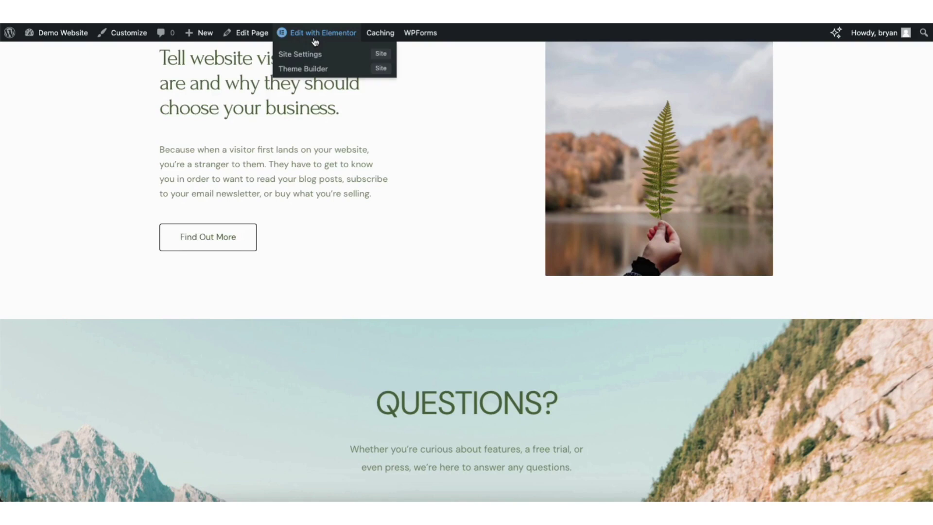
{"action": "left_click", "coordinate": [311, 39]}
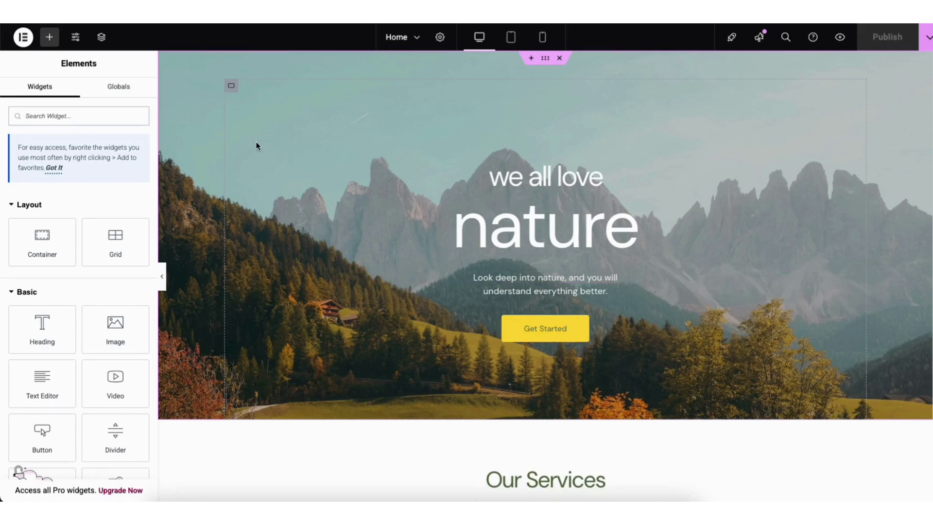
{"action": "left_click", "coordinate": [468, 227]}
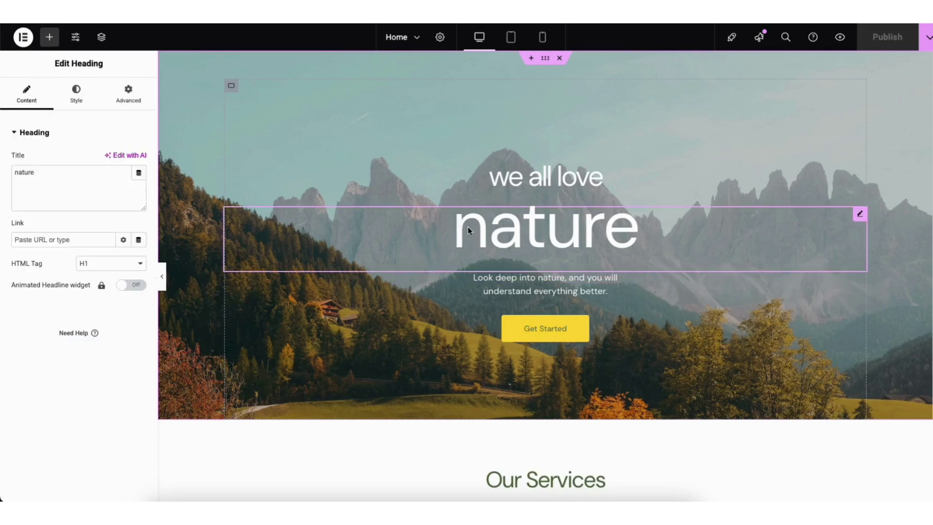
{"action": "left_click_drag", "start_coordinate": [14, 173], "coordinate": [56, 175]}
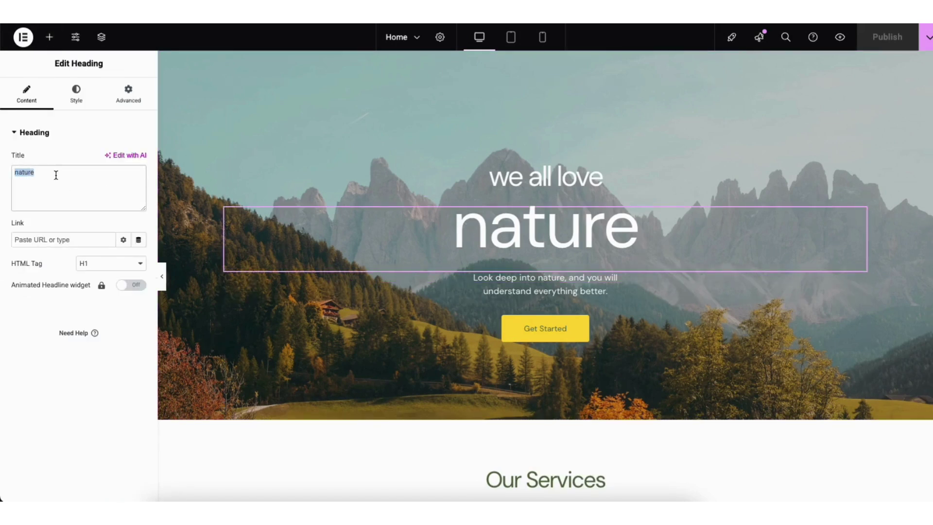
{"action": "left_click", "coordinate": [475, 226]}
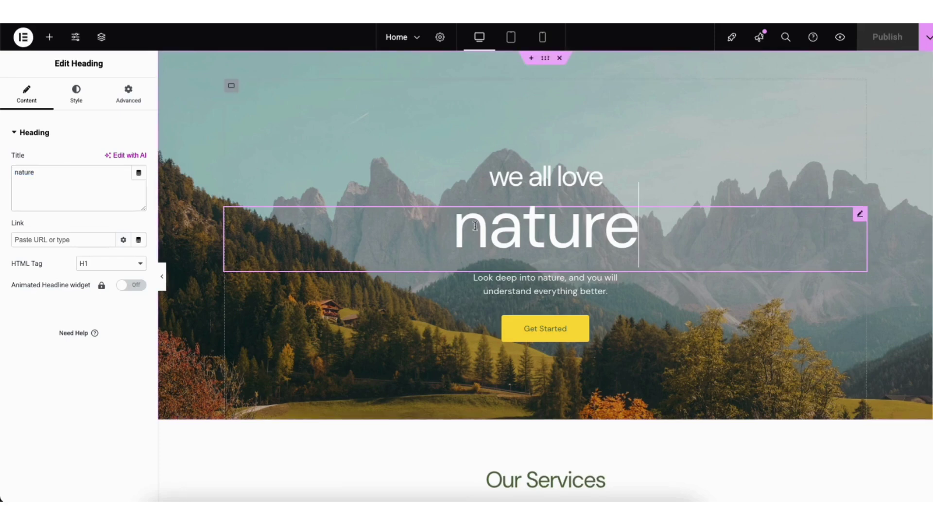
{"action": "left_click", "coordinate": [506, 176]}
{"action": "left_click_drag", "start_coordinate": [489, 176], "coordinate": [600, 176]}
{"action": "type", "text": "My One"}
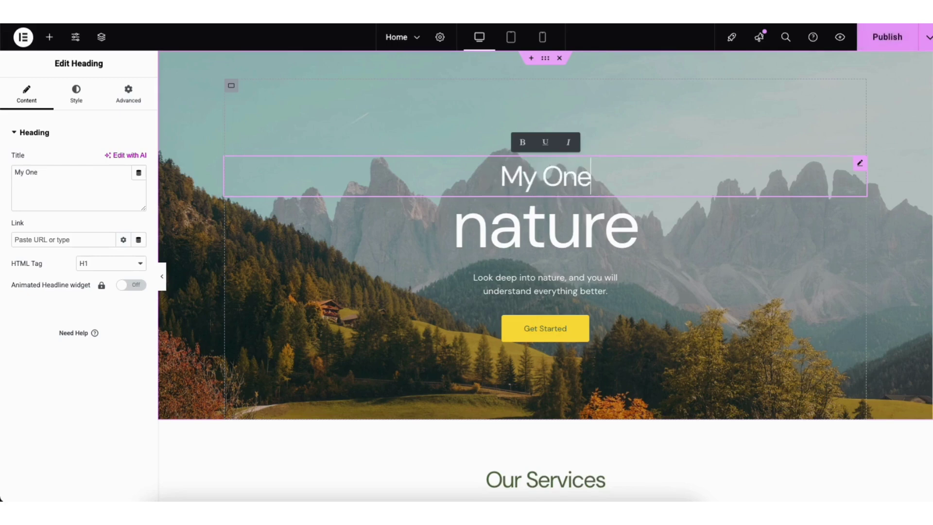
Step: Replace the large "nature" heading in the hero section with "Page Website"
{"action": "double_click", "coordinate": [483, 228]}
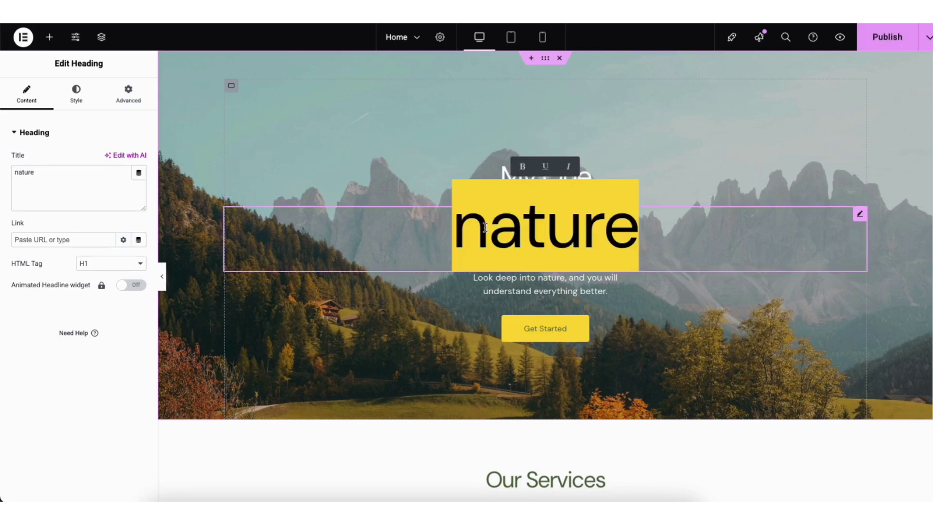
{"action": "type", "text": "Page Websi"}
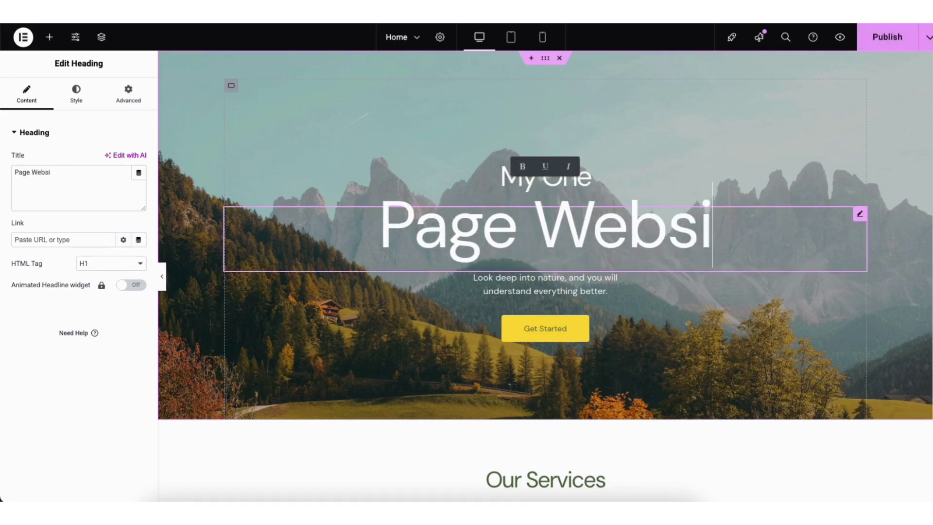
{"action": "type", "text": "te"}
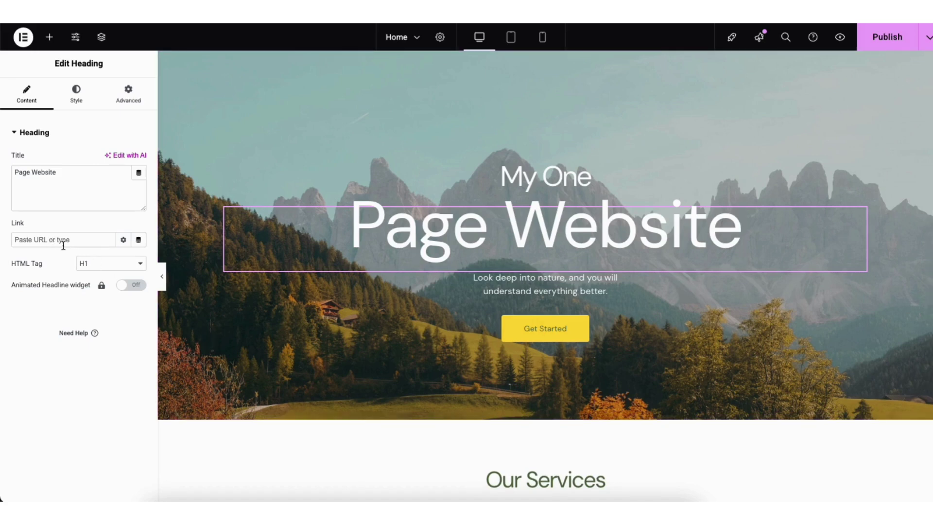
Step: Review the large hero heading's HTML tag choices, typography settings and available font families, keeping H1 and the default font
{"action": "left_click", "coordinate": [91, 264]}
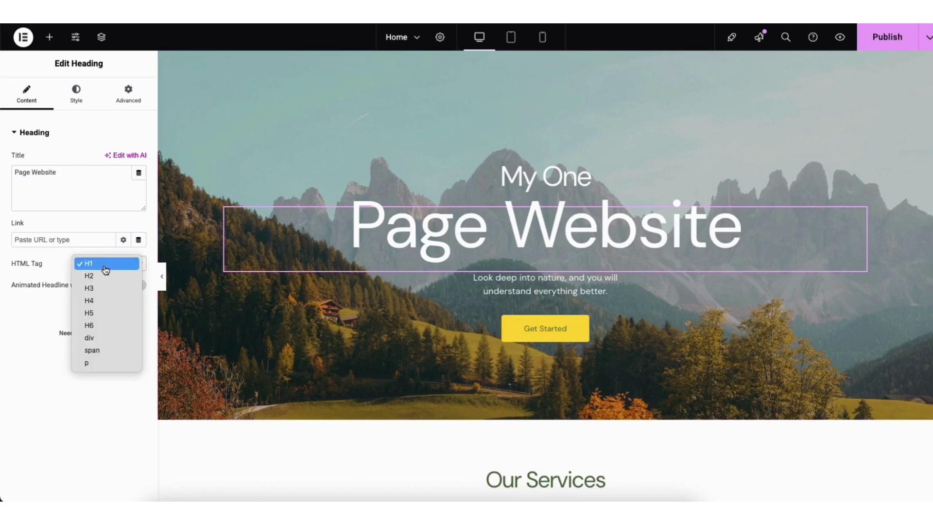
{"action": "left_click", "coordinate": [106, 271]}
{"action": "left_click", "coordinate": [77, 95]}
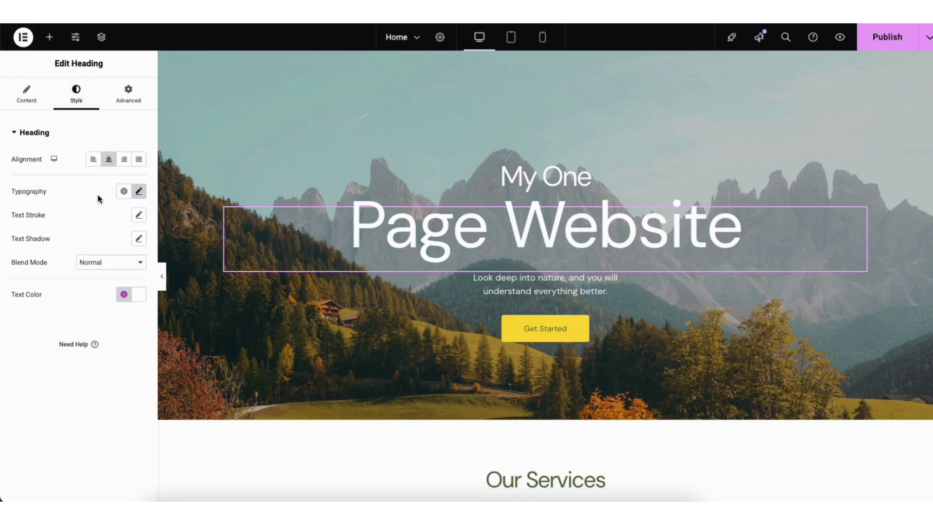
{"action": "left_click", "coordinate": [139, 192]}
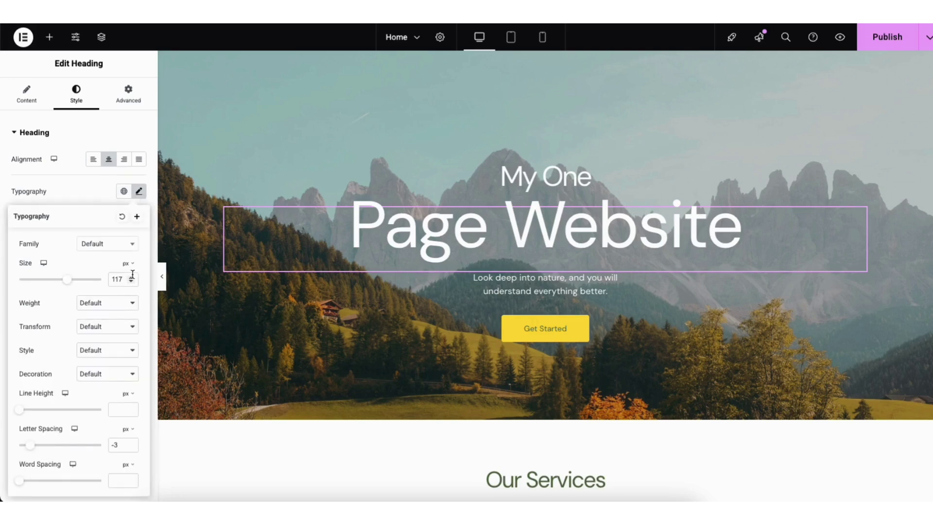
{"action": "left_click", "coordinate": [115, 249]}
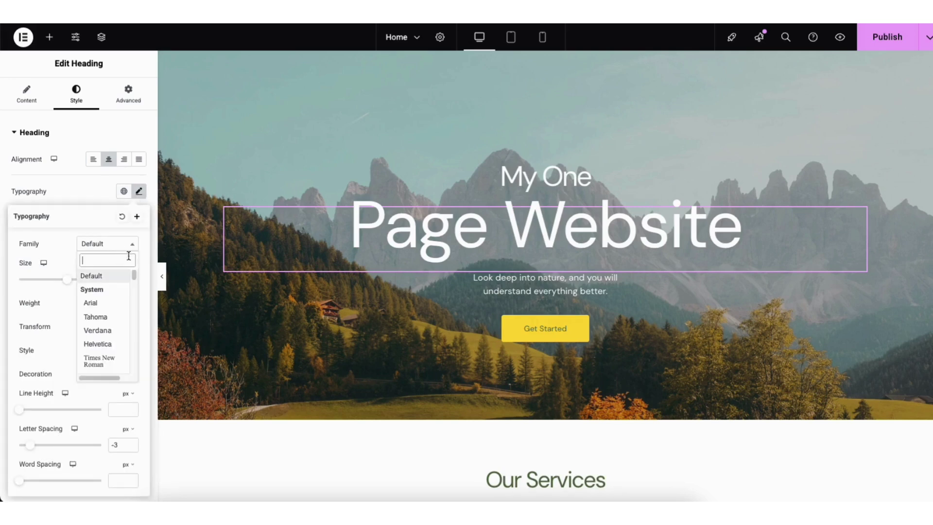
{"action": "left_click_drag", "start_coordinate": [134, 274], "coordinate": [136, 288]}
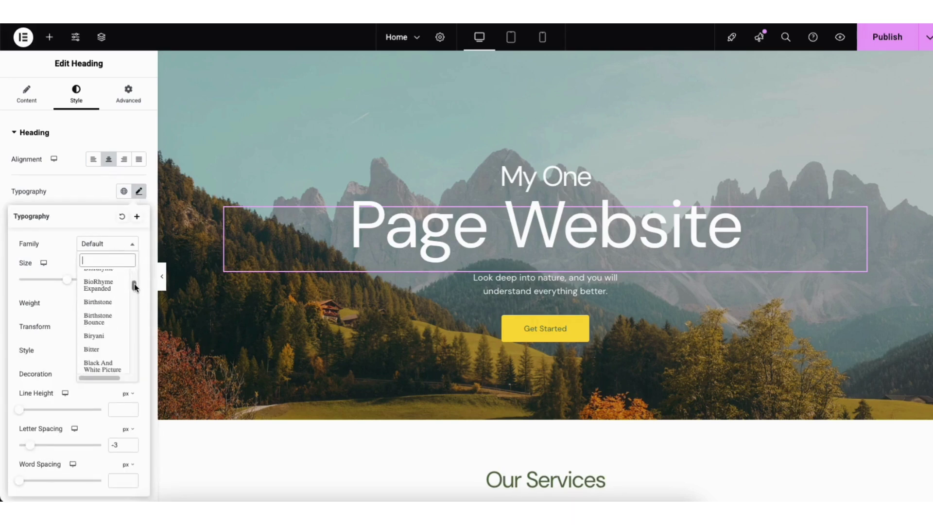
{"action": "left_click", "coordinate": [61, 260]}
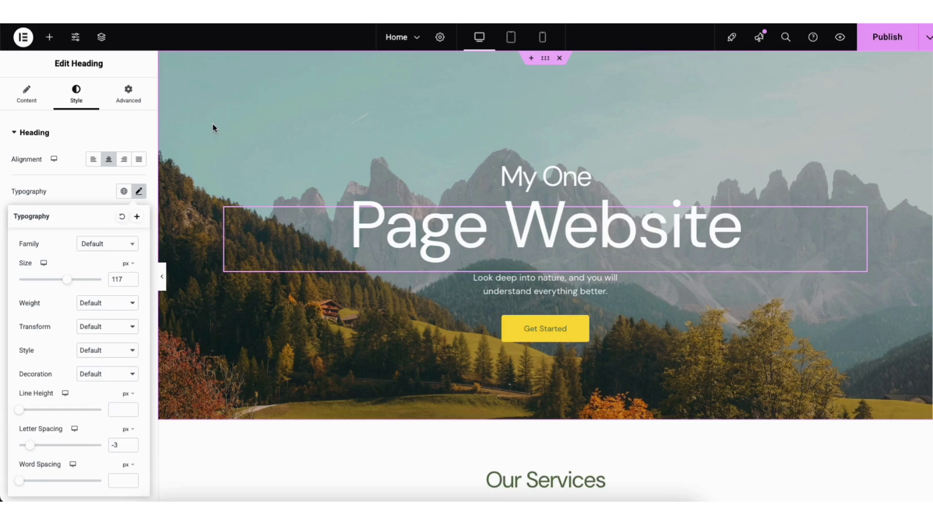
Step: Open the hero container's background style, check the image upload option, and select header-hero.jpg from the media library as background image
{"action": "right_click", "coordinate": [214, 80]}
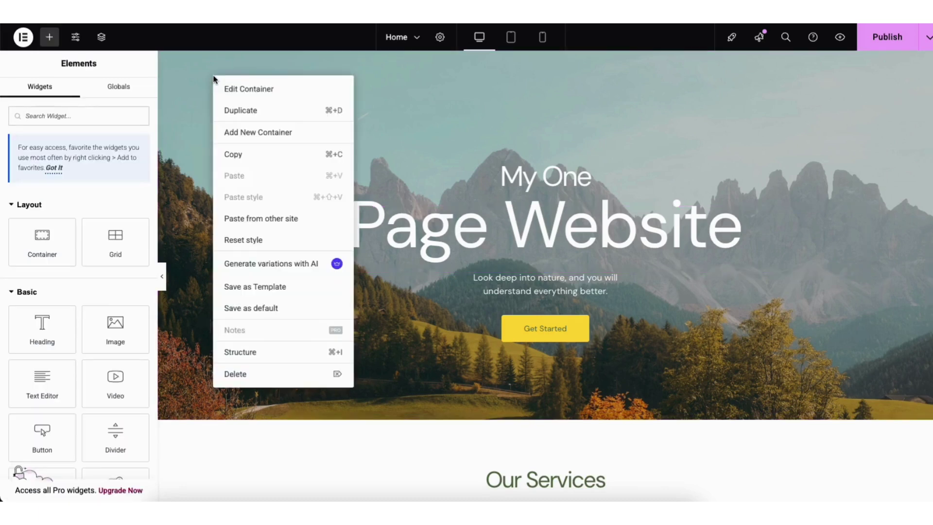
{"action": "left_click", "coordinate": [231, 90]}
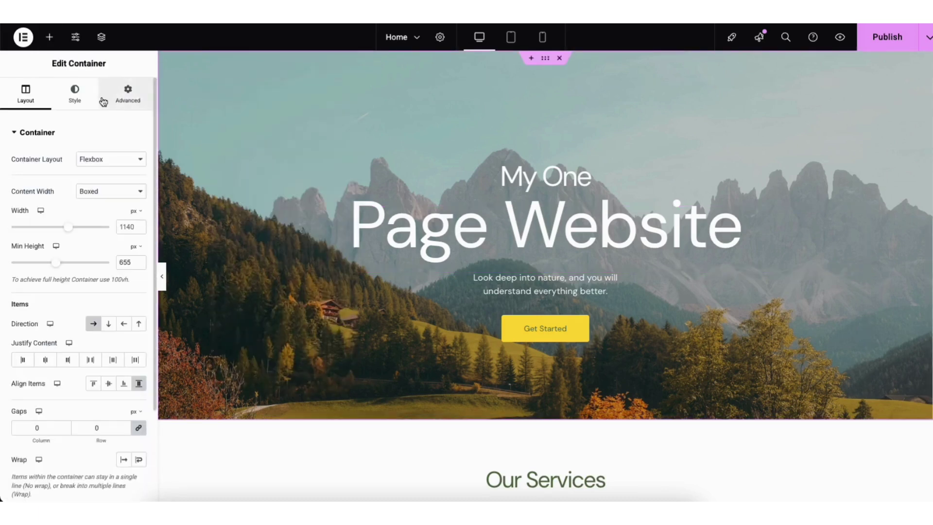
{"action": "left_click", "coordinate": [72, 95]}
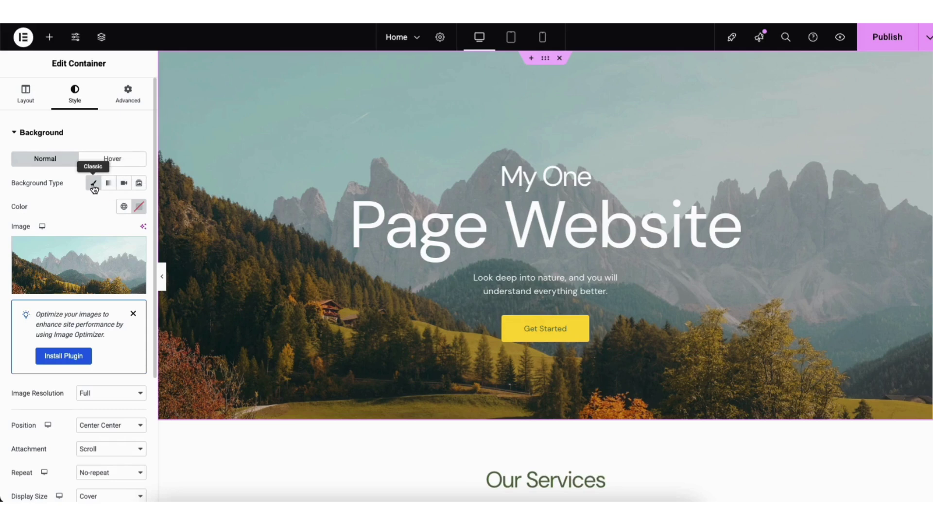
{"action": "mouse_move", "coordinate": [81, 264]}
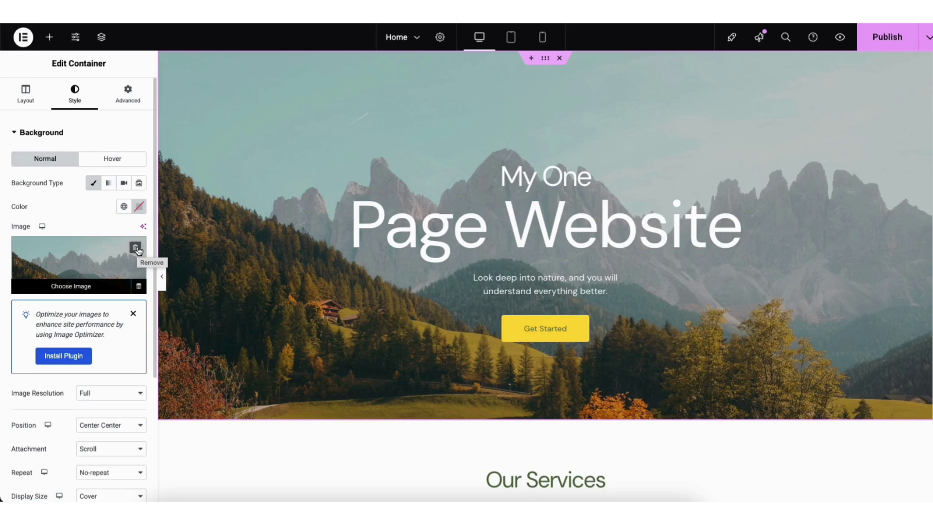
{"action": "left_click", "coordinate": [69, 284]}
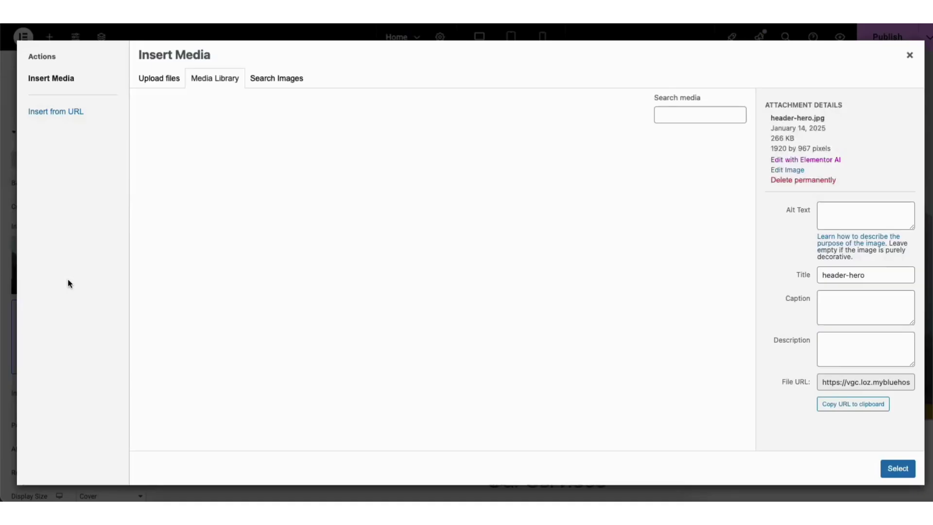
{"action": "left_click", "coordinate": [153, 80]}
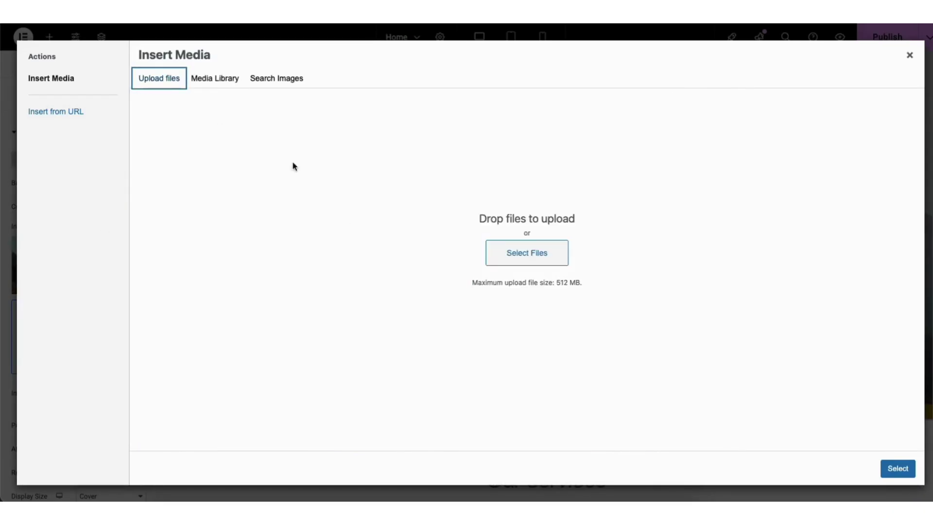
{"action": "left_click", "coordinate": [219, 81]}
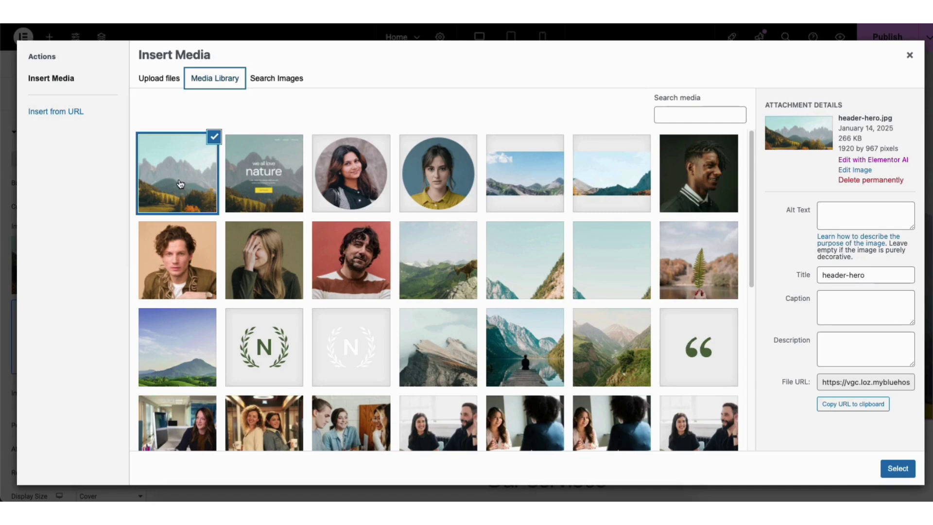
{"action": "left_click", "coordinate": [897, 468]}
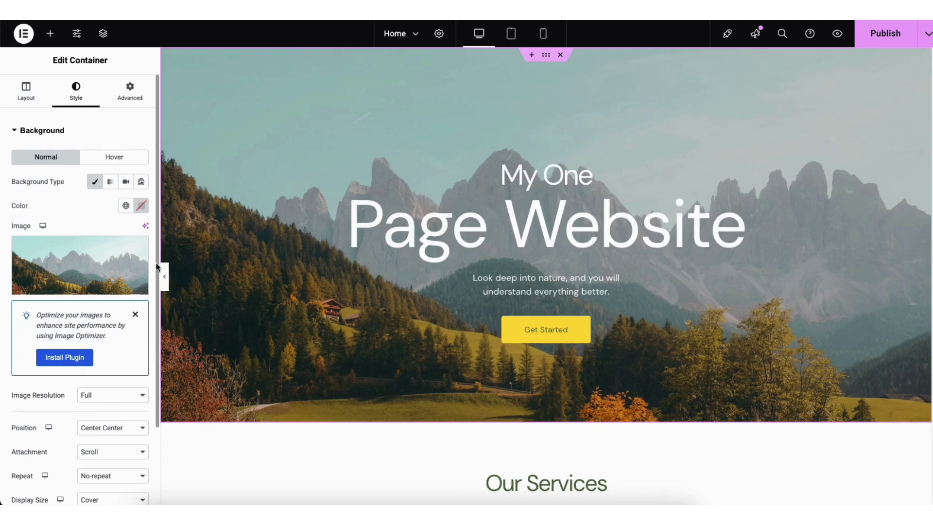
Step: Set the hero container's background overlay to a custom black color with an opacity of 0.15
{"action": "scroll", "coordinate": [158, 294], "scroll_direction": "down", "scroll_amount": 2}
{"action": "scroll", "coordinate": [158, 291], "scroll_direction": "down", "scroll_amount": 2}
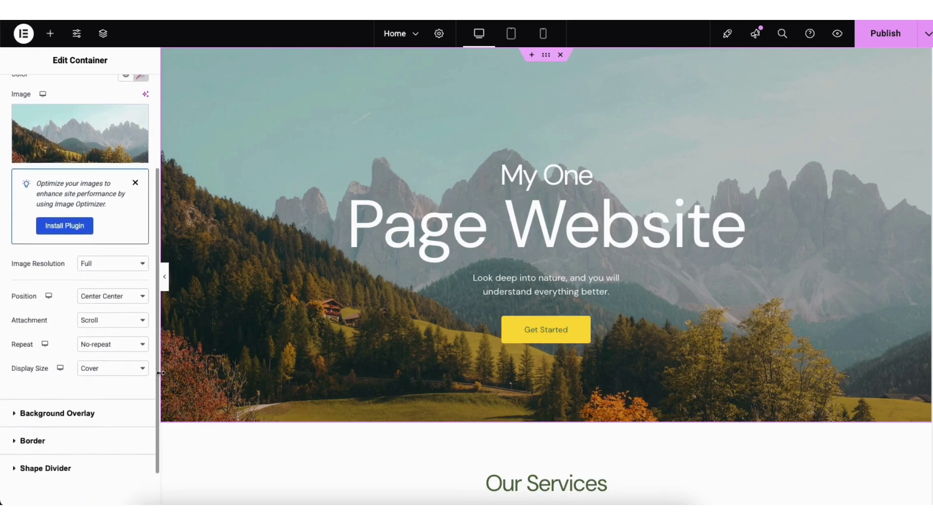
{"action": "left_click", "coordinate": [70, 412]}
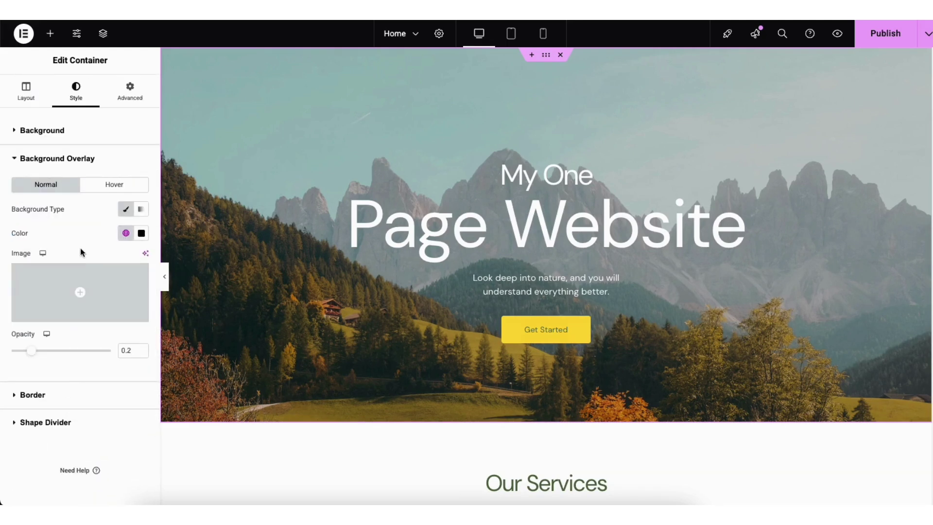
{"action": "left_click", "coordinate": [143, 233]}
{"action": "left_click", "coordinate": [118, 345]}
{"action": "left_click_drag", "start_coordinate": [118, 345], "coordinate": [29, 365]}
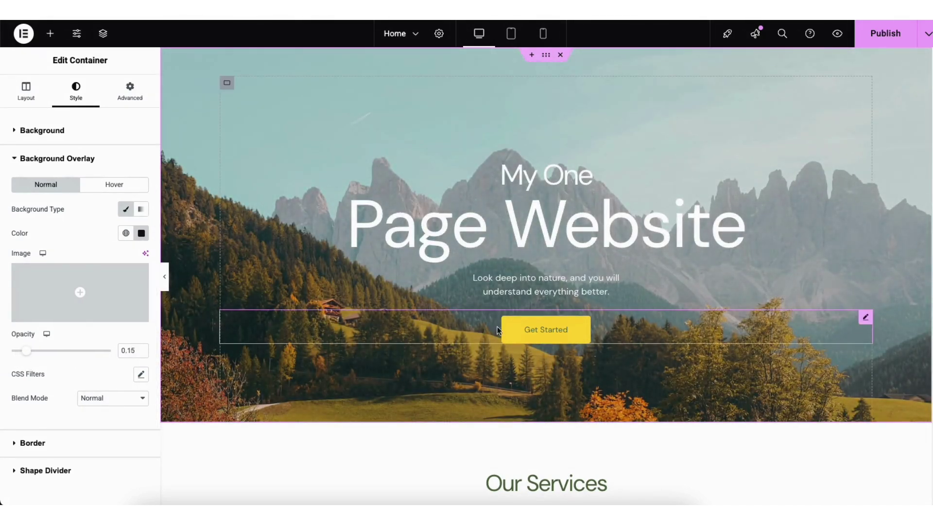
Step: Examine the Get Started button's text, link options and icon library without changing them
{"action": "left_click", "coordinate": [517, 333]}
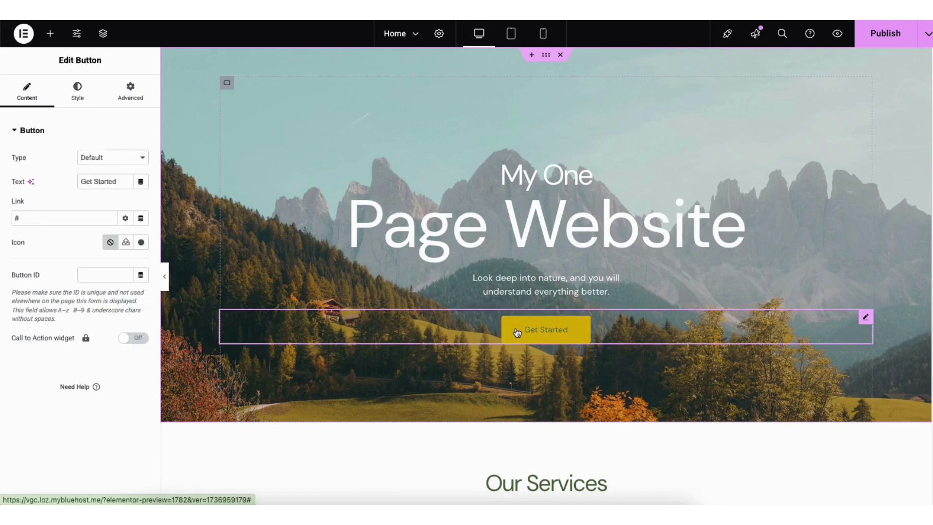
{"action": "double_click", "coordinate": [94, 180]}
{"action": "left_click_drag", "start_coordinate": [94, 180], "coordinate": [125, 182]}
{"action": "left_click", "coordinate": [109, 197]}
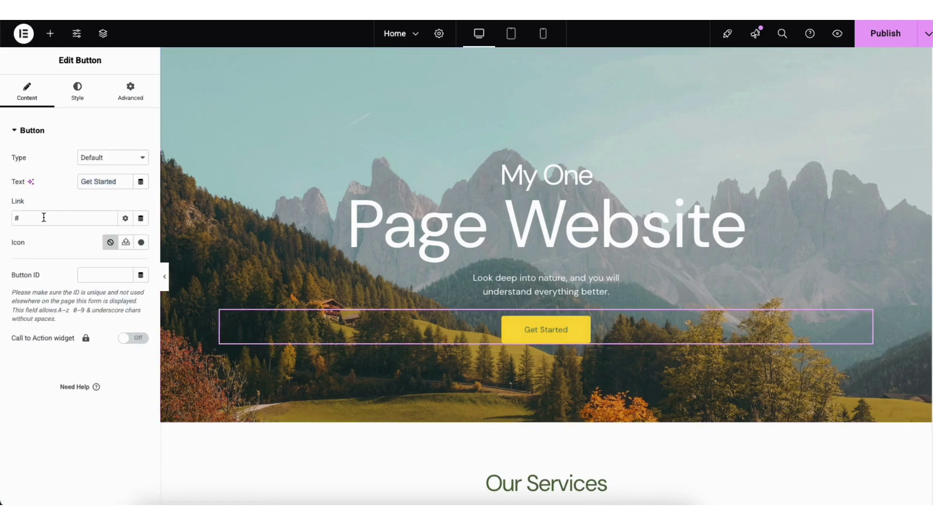
{"action": "left_click", "coordinate": [125, 218]}
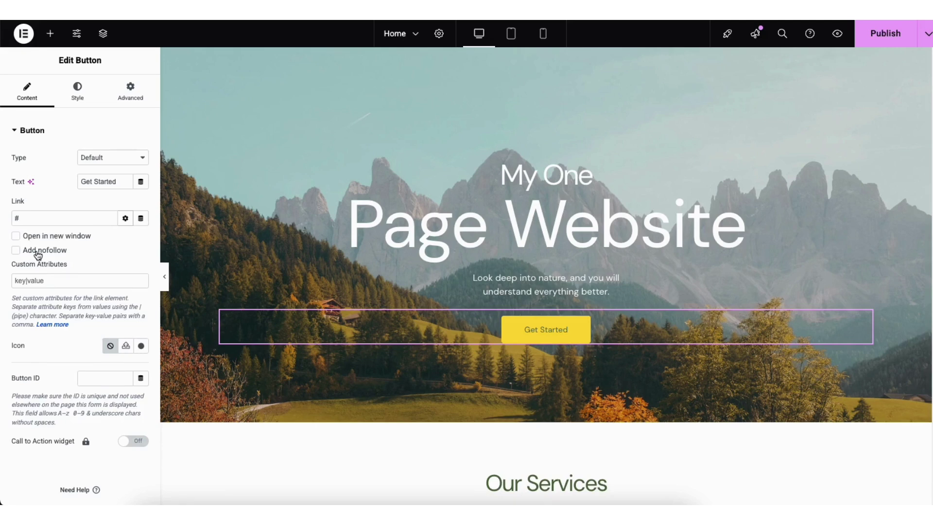
{"action": "left_click", "coordinate": [124, 218]}
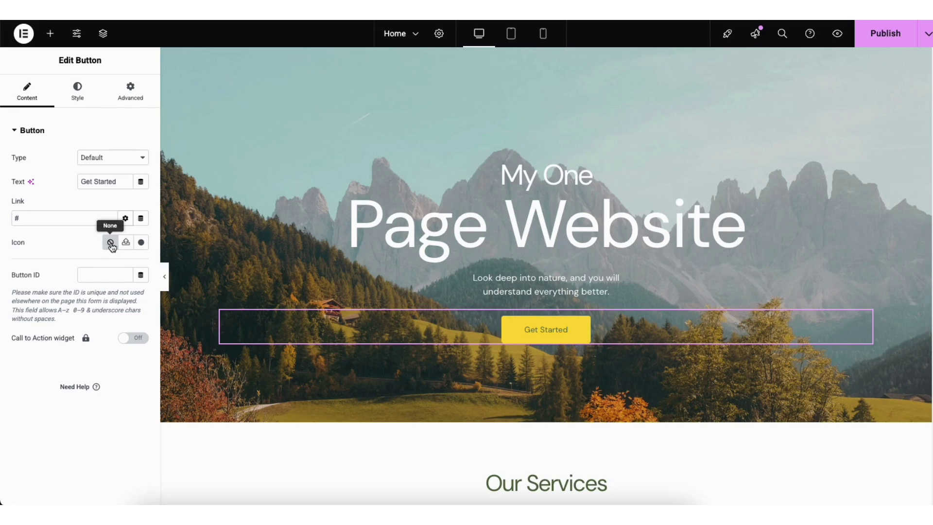
{"action": "left_click", "coordinate": [141, 245]}
{"action": "left_click_drag", "start_coordinate": [772, 119], "coordinate": [772, 146]}
{"action": "left_click", "coordinate": [796, 49]}
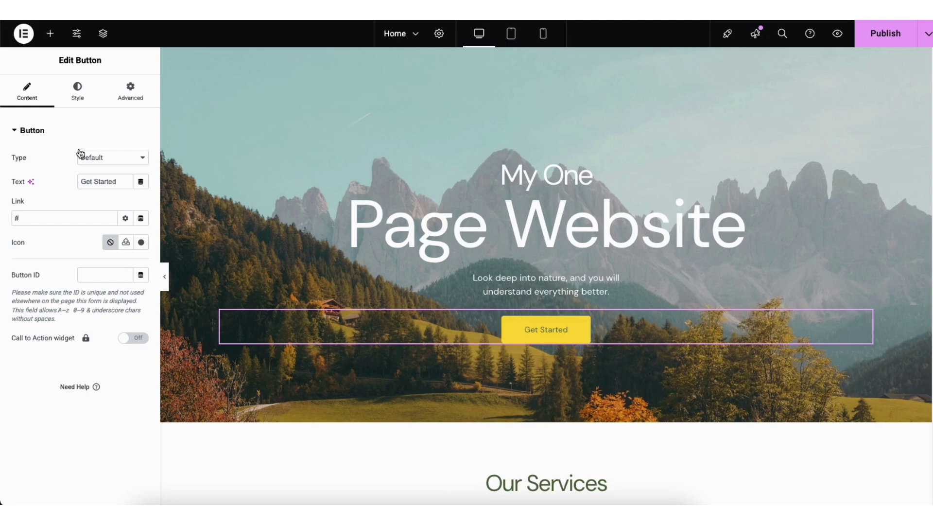
Step: Check the Get Started button's normal and hover style settings, and look through the page to the About Us section
{"action": "left_click", "coordinate": [77, 92]}
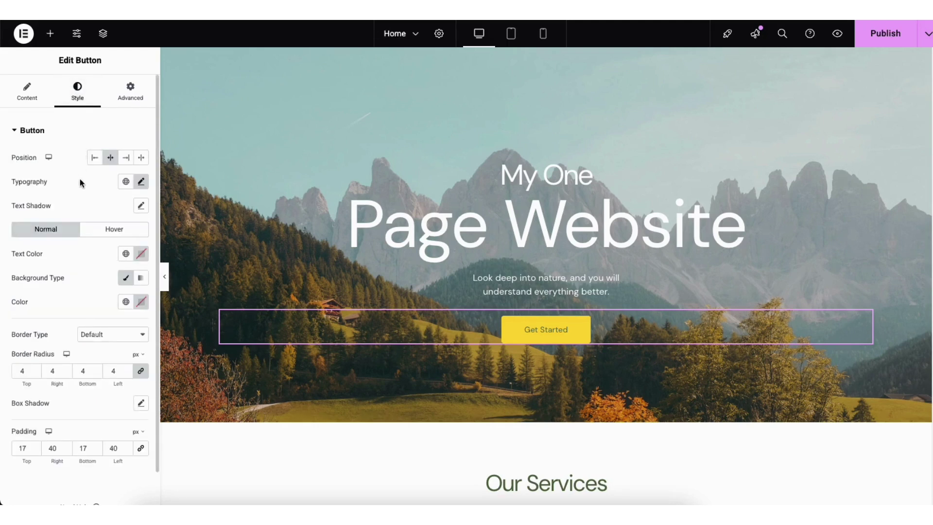
{"action": "left_click", "coordinate": [103, 228]}
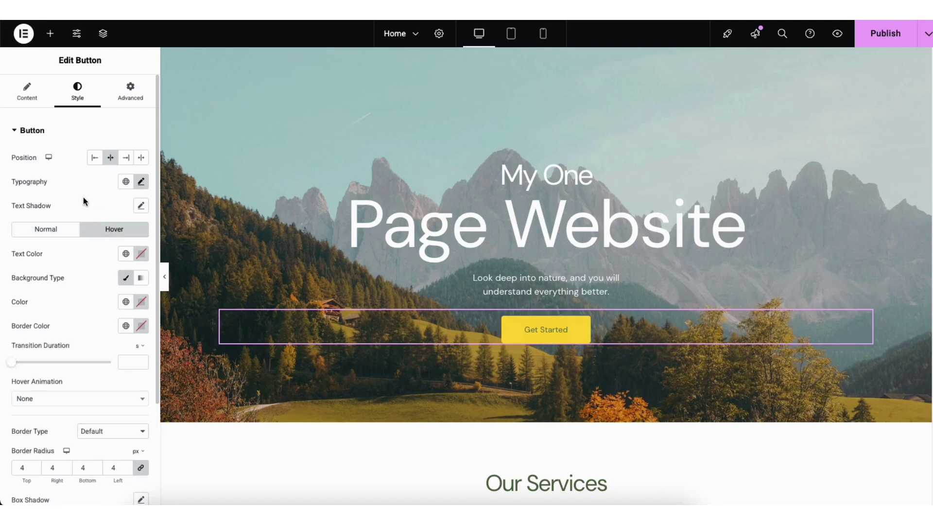
{"action": "scroll", "coordinate": [545, 277], "scroll_direction": "down", "scroll_amount": 1}
{"action": "scroll", "coordinate": [916, 135], "scroll_direction": "down", "scroll_amount": 15}
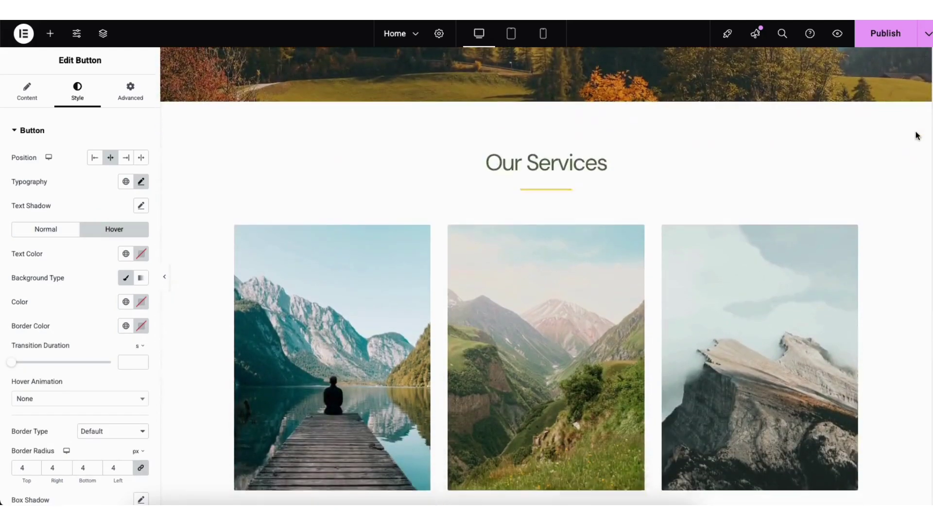
{"action": "scroll", "coordinate": [879, 314], "scroll_direction": "down", "scroll_amount": 1}
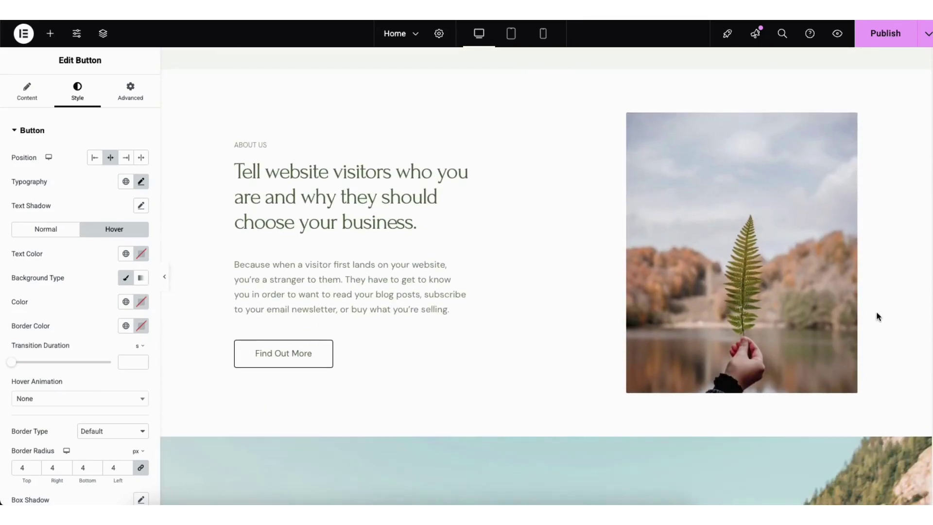
Step: Try adding a Heading widget between the About Us title and its paragraph, and delete that heading
{"action": "left_click", "coordinate": [51, 35]}
{"action": "mouse_move", "coordinate": [48, 329]}
{"action": "left_mouse_down"}
{"action": "mouse_move", "coordinate": [267, 265]}
{"action": "mouse_move", "coordinate": [63, 320]}
{"action": "left_mouse_up"}
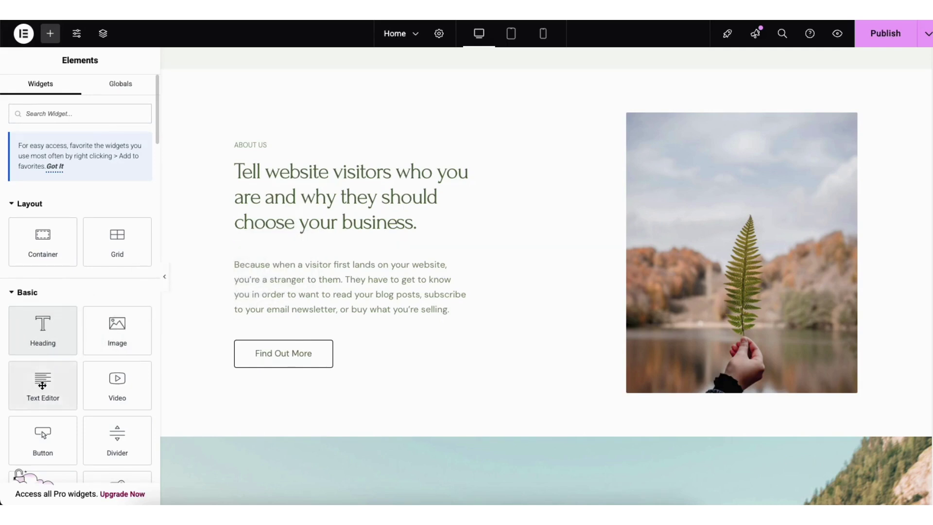
{"action": "left_click_drag", "start_coordinate": [42, 346], "coordinate": [287, 251]}
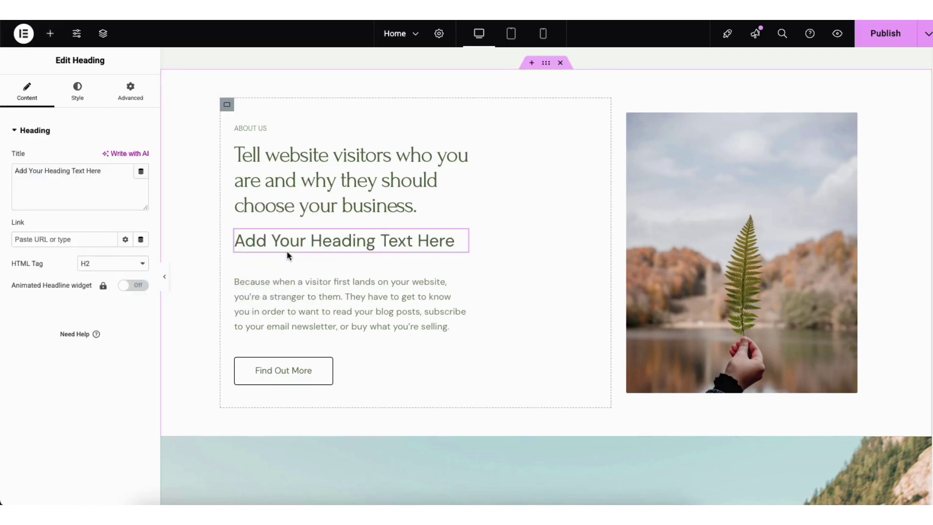
{"action": "right_click", "coordinate": [287, 240]}
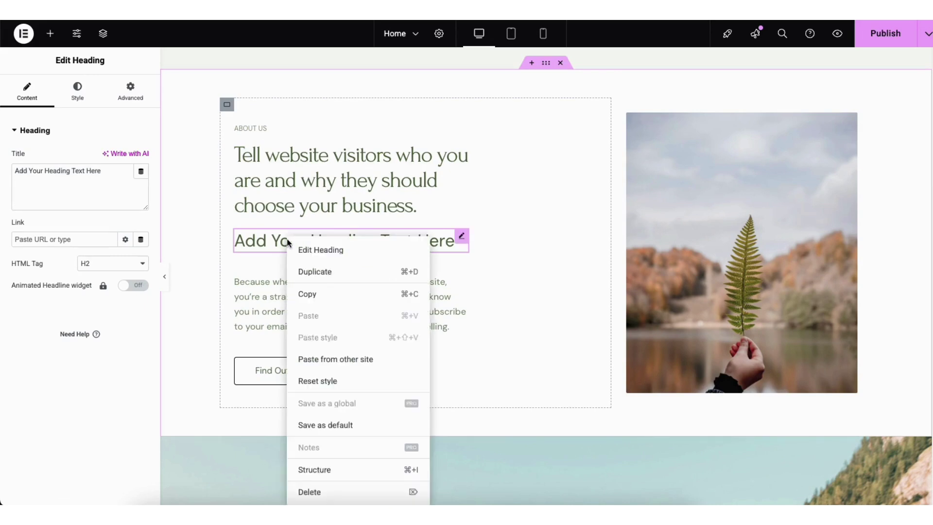
{"action": "left_click", "coordinate": [314, 492]}
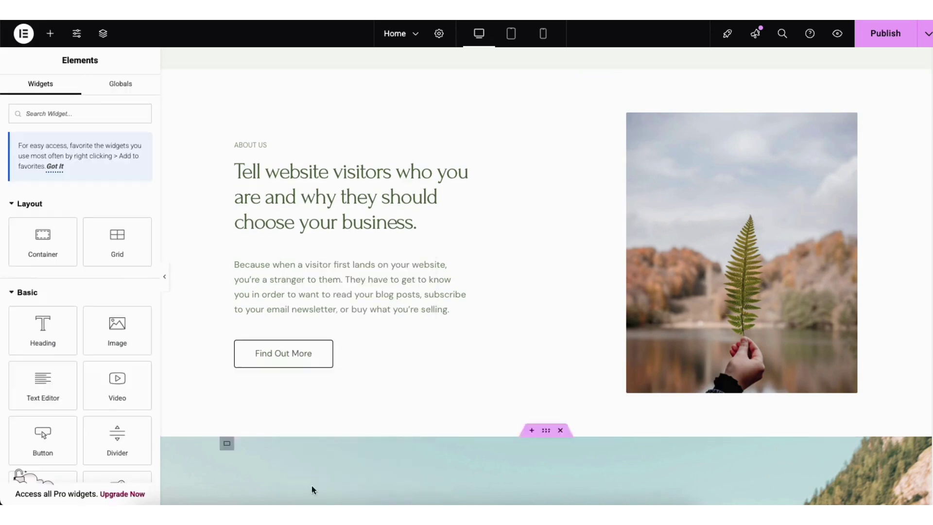
Step: Duplicate the About Us paragraph and add a Text Editor widget between the section's title and its first paragraph
{"action": "right_click", "coordinate": [278, 273]}
{"action": "left_click", "coordinate": [290, 271]}
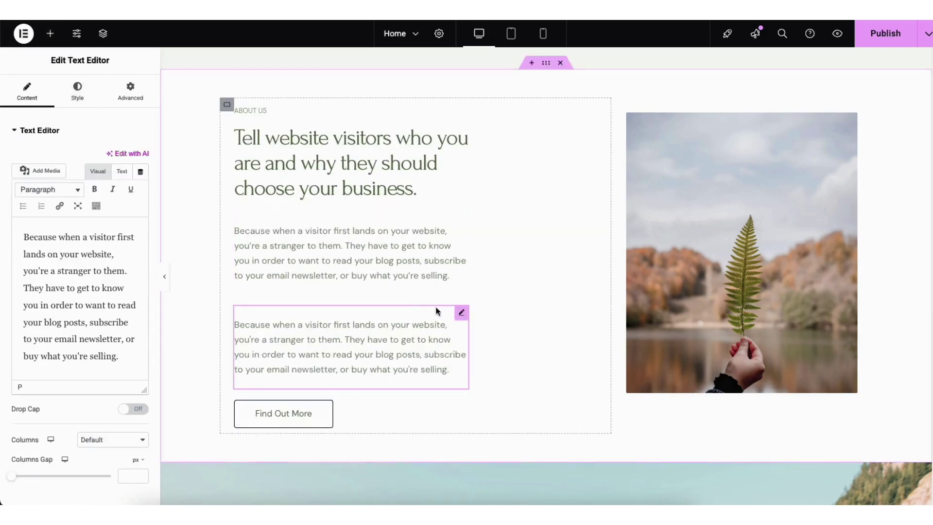
{"action": "left_click_drag", "start_coordinate": [462, 316], "coordinate": [377, 295]}
{"action": "left_click", "coordinate": [50, 33]}
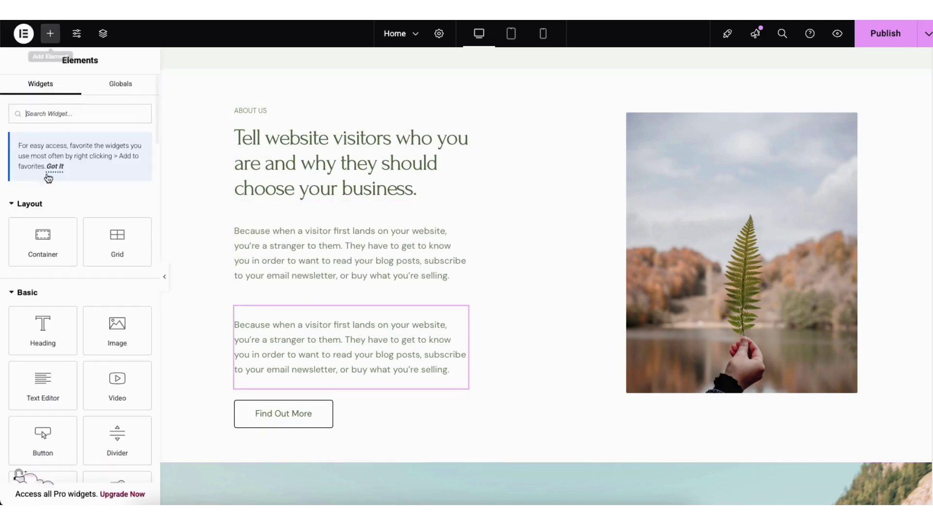
{"action": "left_click_drag", "start_coordinate": [43, 381], "coordinate": [273, 227]}
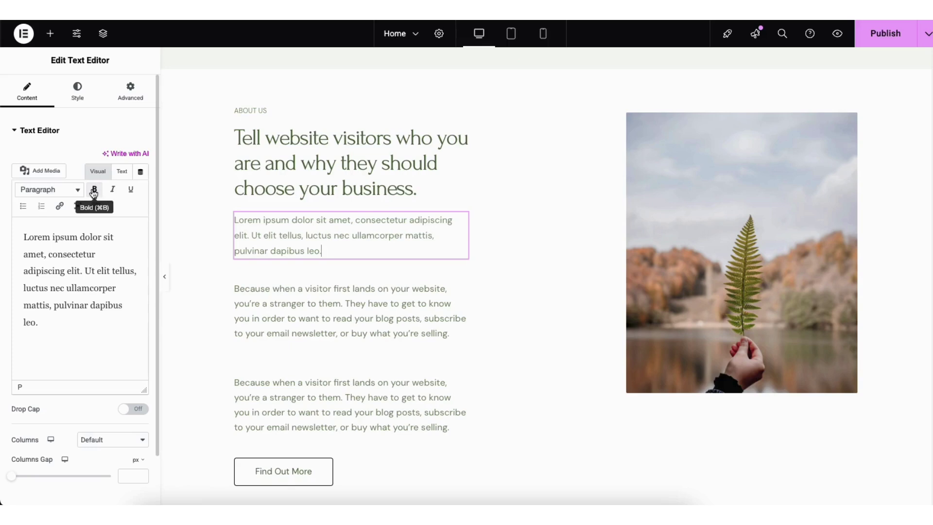
Step: Examine the new text block's link settings, additional formatting tools and text color palette without changing the text
{"action": "left_click", "coordinate": [60, 208]}
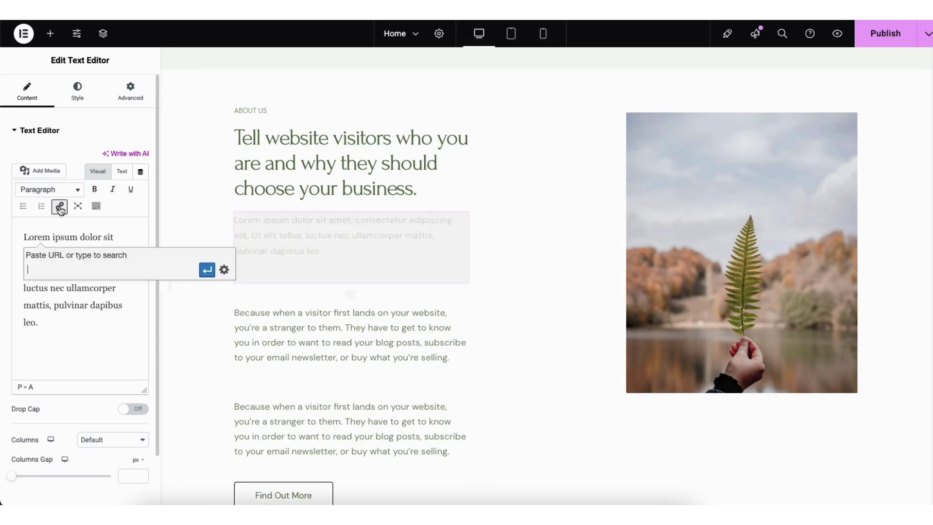
{"action": "left_click", "coordinate": [224, 270]}
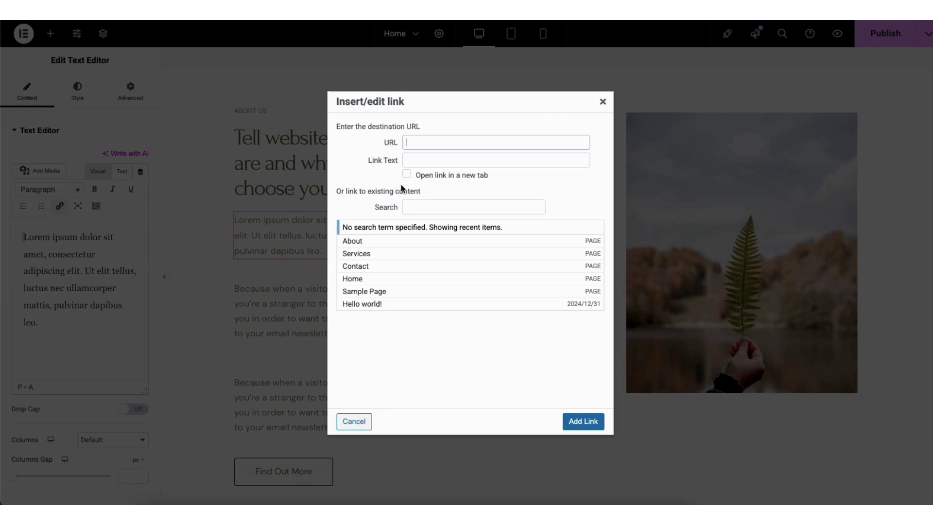
{"action": "left_click", "coordinate": [602, 103]}
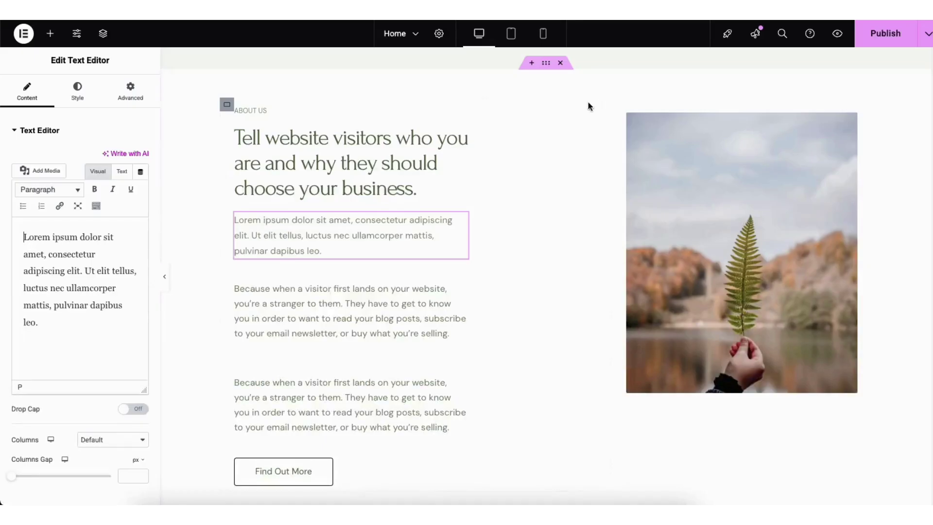
{"action": "left_click", "coordinate": [96, 208]}
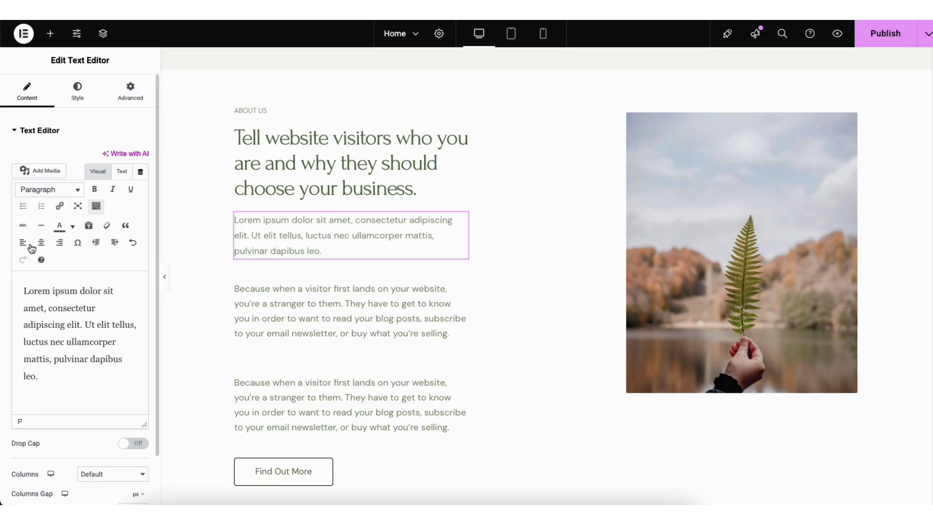
{"action": "left_click", "coordinate": [72, 227]}
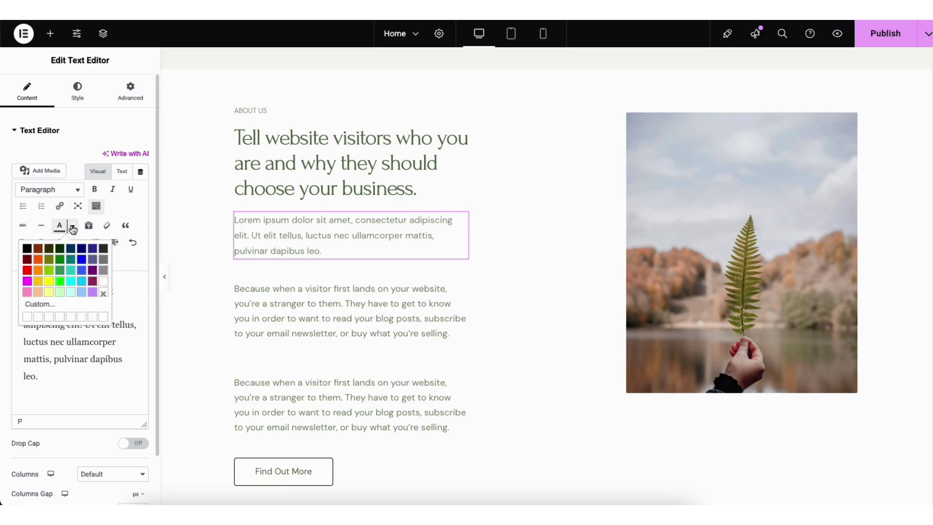
{"action": "left_click", "coordinate": [73, 227]}
{"action": "key", "text": "super+k"}
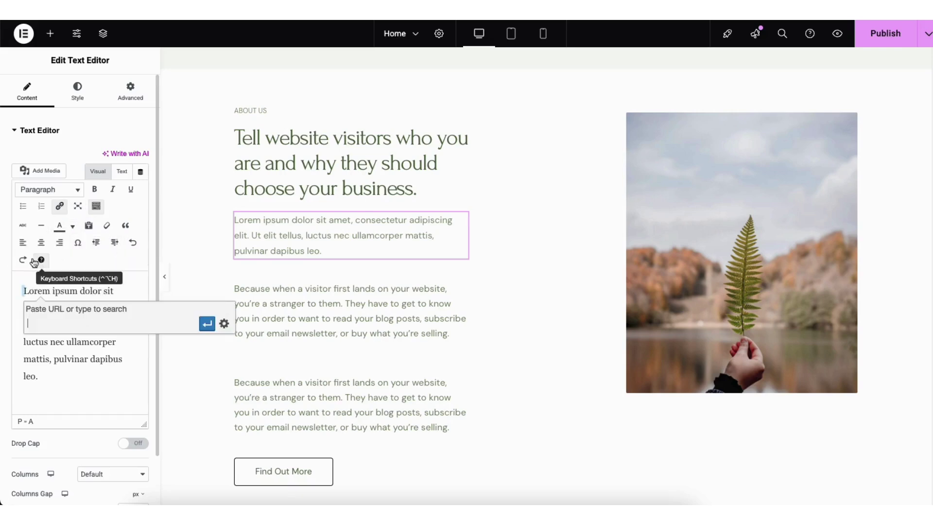
{"action": "left_click", "coordinate": [24, 262]}
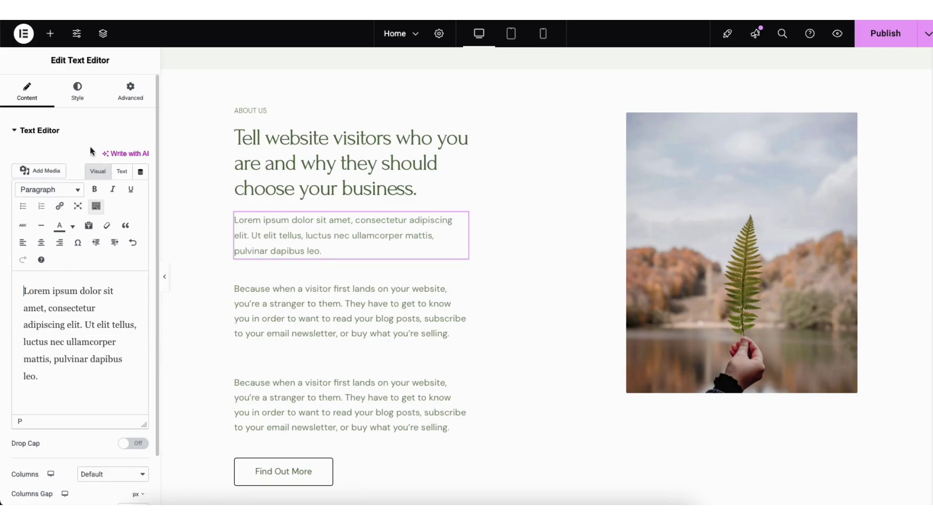
Step: Check the new text block's style settings, including its typography and font family options
{"action": "left_click", "coordinate": [79, 97]}
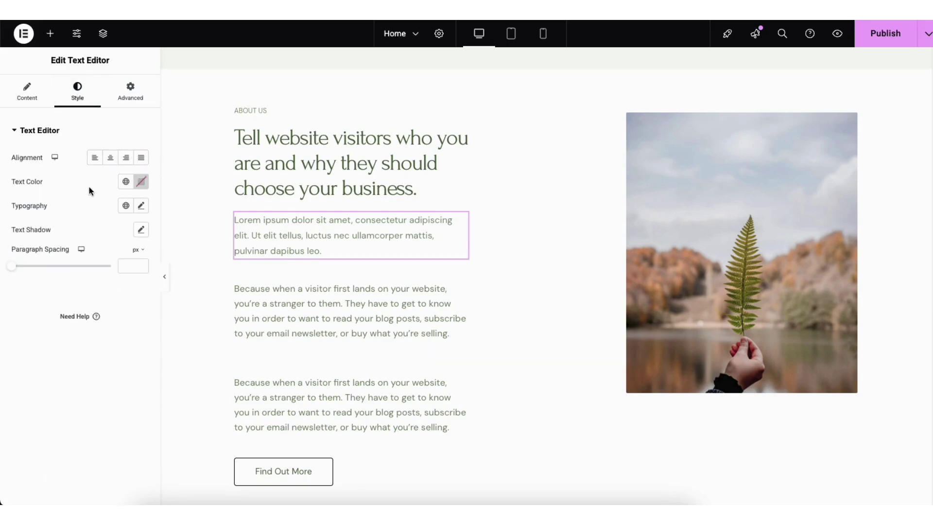
{"action": "left_click", "coordinate": [141, 206]}
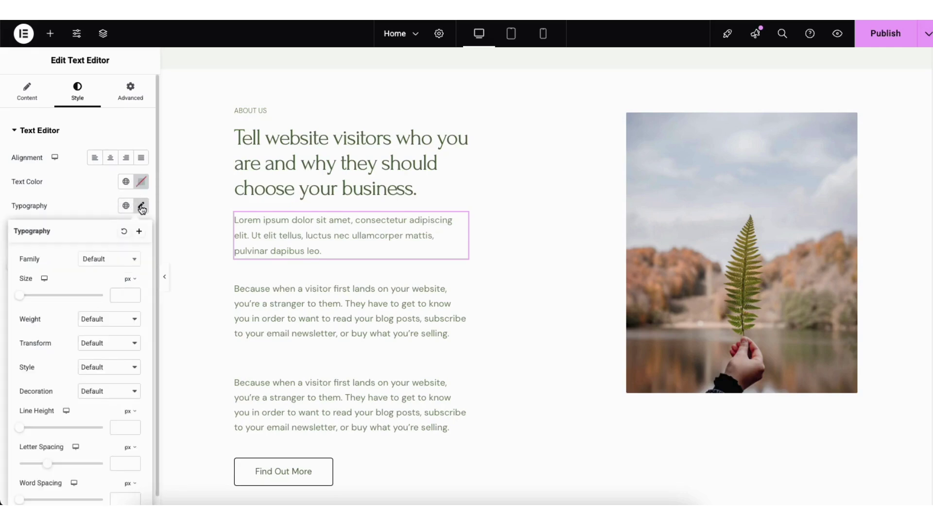
{"action": "left_click", "coordinate": [129, 263]}
{"action": "left_click_drag", "start_coordinate": [136, 291], "coordinate": [138, 304]}
{"action": "left_click", "coordinate": [67, 268]}
Step: Open the image chooser for the About Us picture, check the file upload option, and keep leaf.jpg from the media library
{"action": "left_click", "coordinate": [694, 225]}
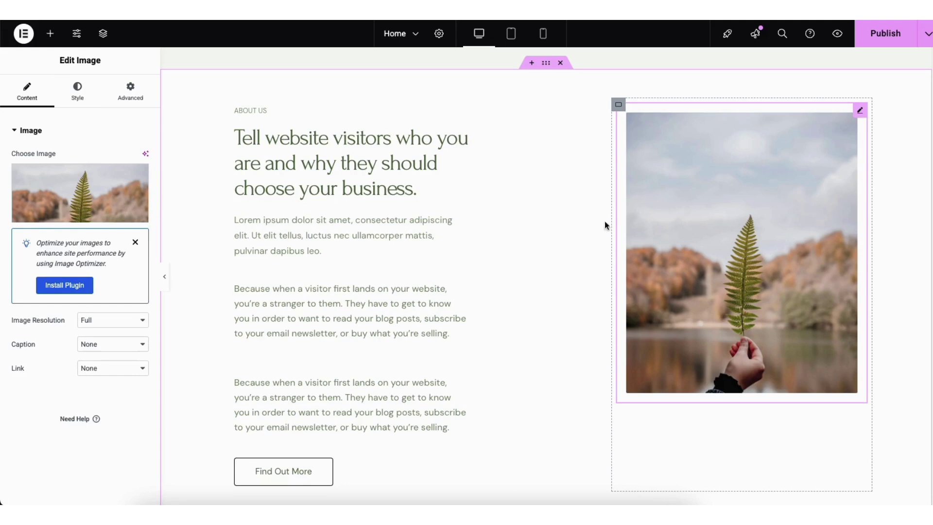
{"action": "mouse_move", "coordinate": [134, 178]}
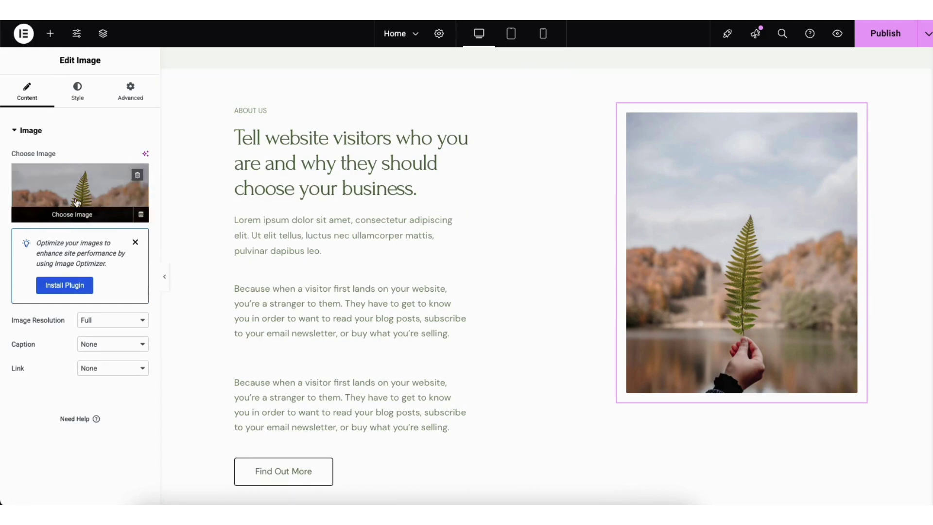
{"action": "left_click", "coordinate": [79, 201]}
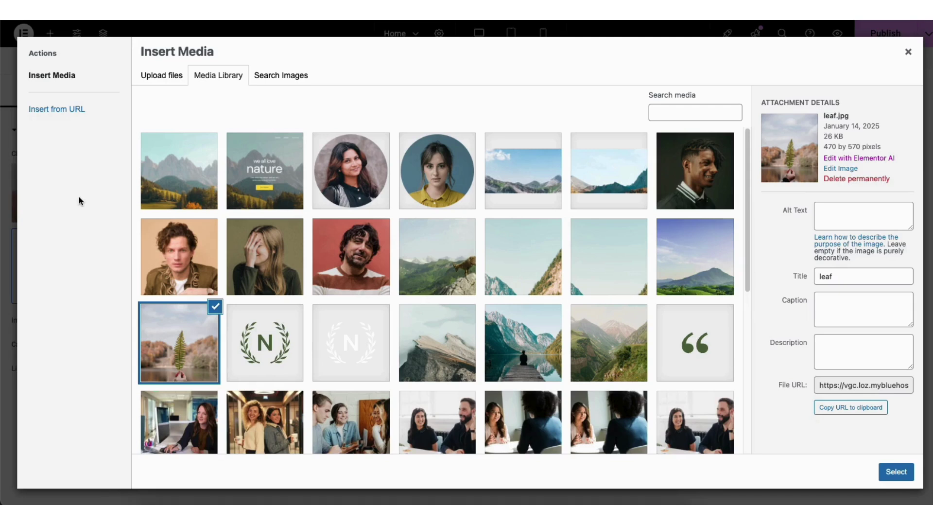
{"action": "left_click", "coordinate": [152, 77]}
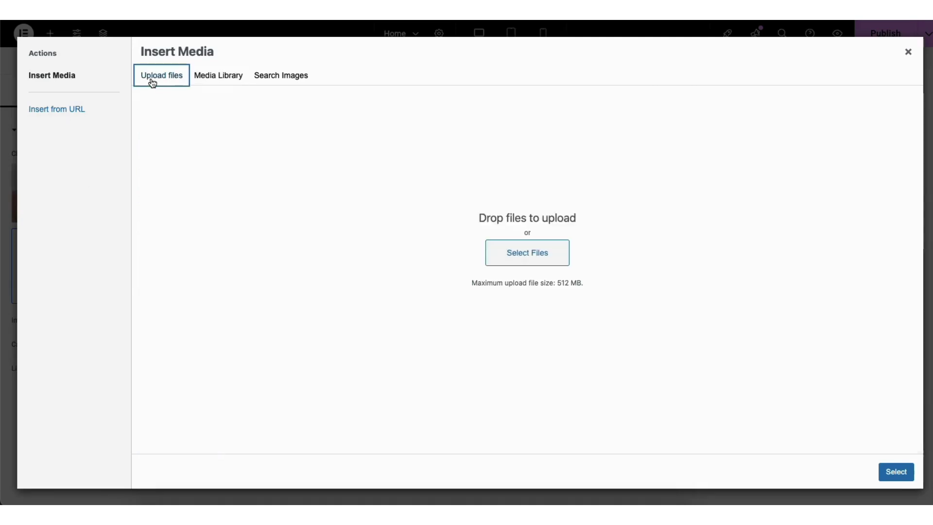
{"action": "left_click", "coordinate": [206, 77]}
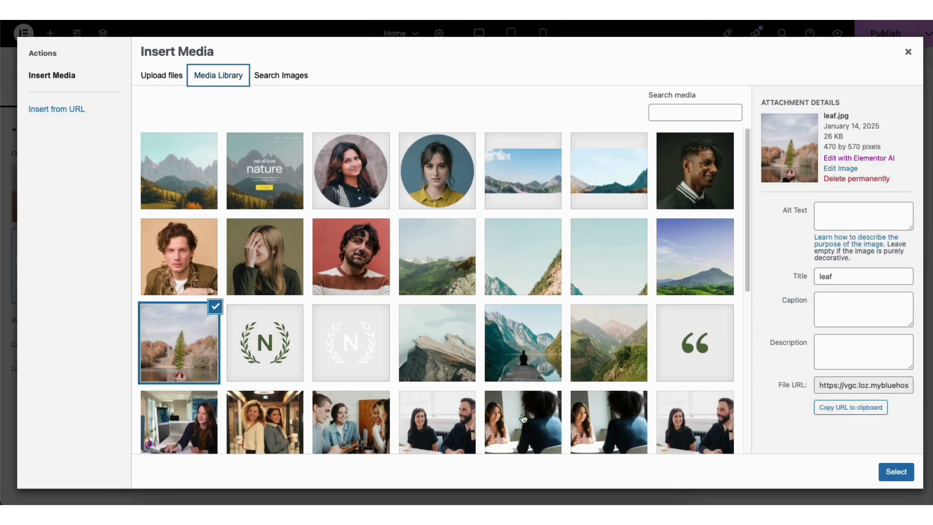
{"action": "left_click", "coordinate": [896, 471]}
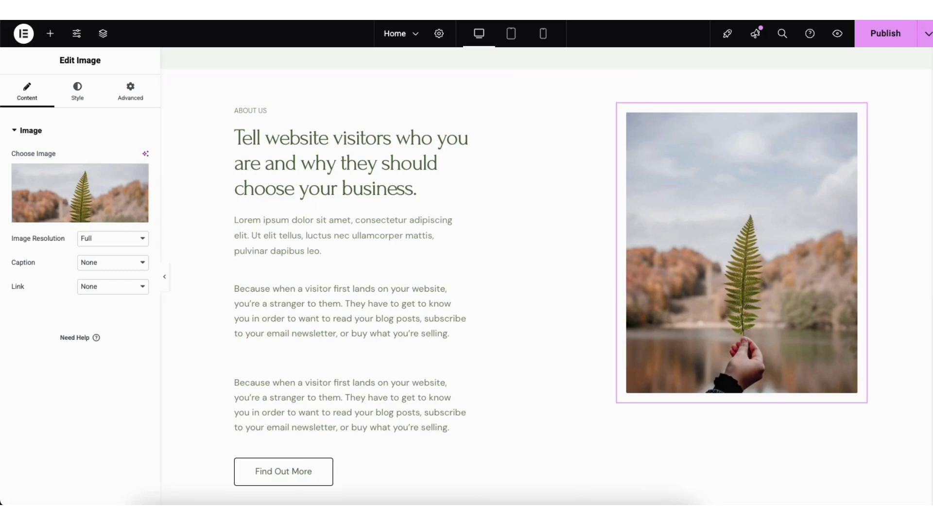
Step: Open the Questions container for editing and check its background image style settings
{"action": "scroll", "coordinate": [924, 386], "scroll_direction": "down", "scroll_amount": 8}
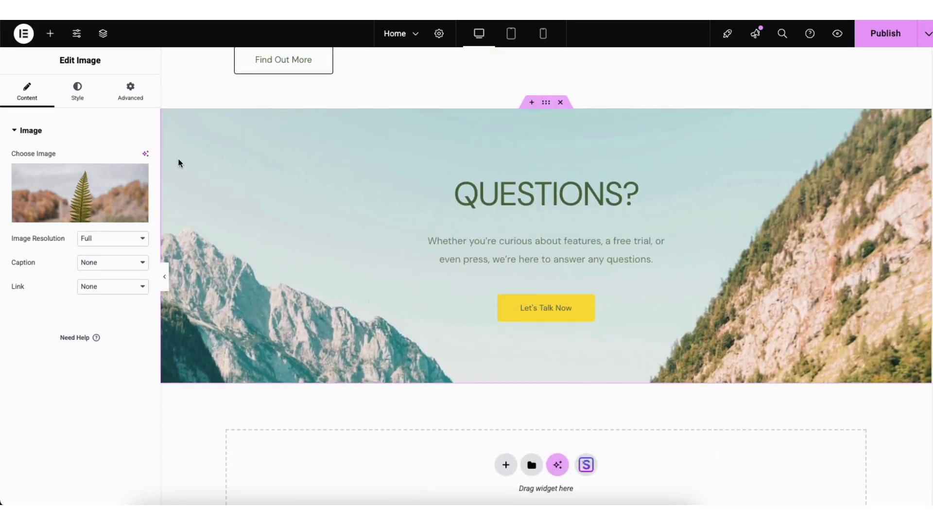
{"action": "right_click", "coordinate": [203, 144]}
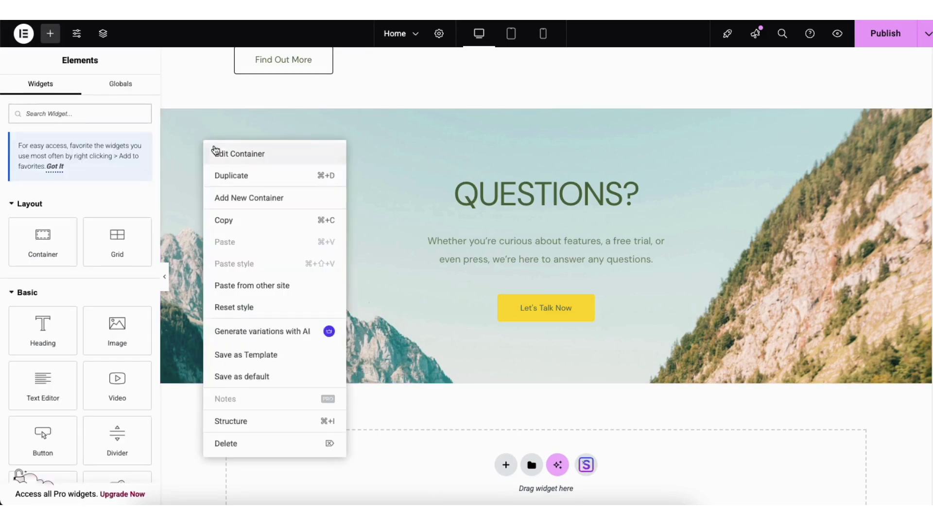
{"action": "left_click", "coordinate": [227, 155]}
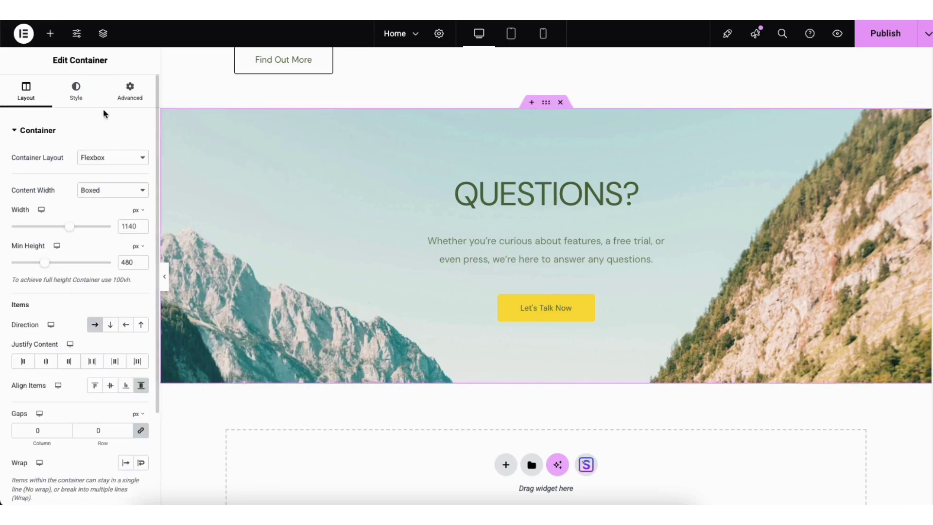
{"action": "left_click", "coordinate": [76, 93]}
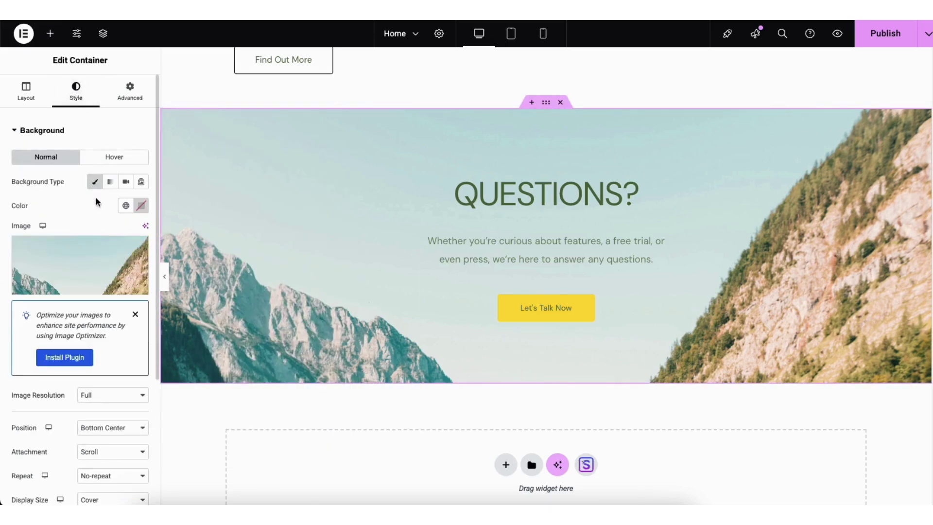
{"action": "mouse_move", "coordinate": [98, 252]}
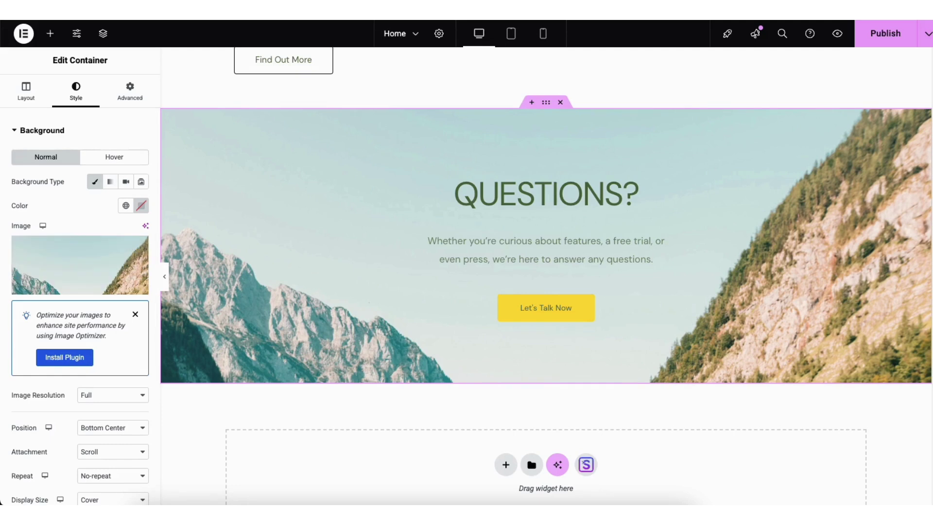
Step: Set the testimonial container's classic background to the custom color #FFFFFF
{"action": "scroll", "coordinate": [906, 241], "scroll_direction": "up", "scroll_amount": 15}
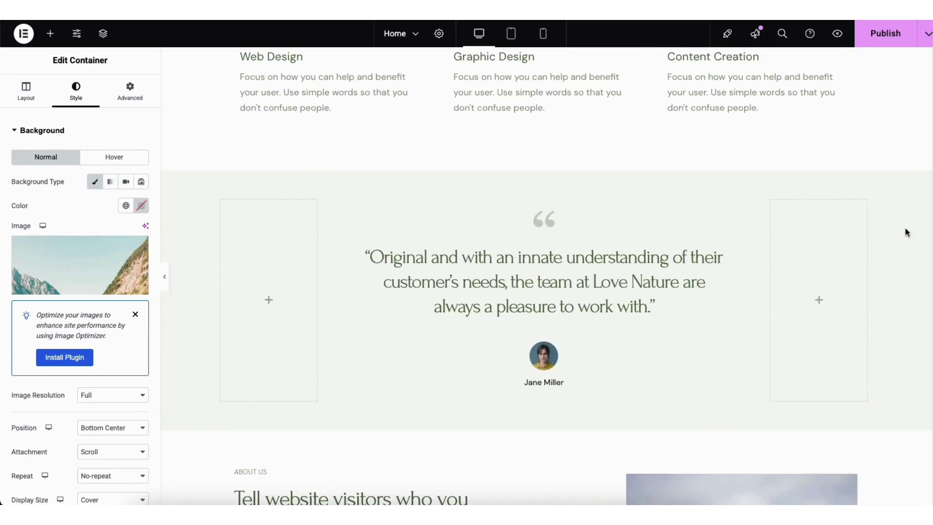
{"action": "right_click", "coordinate": [185, 185]}
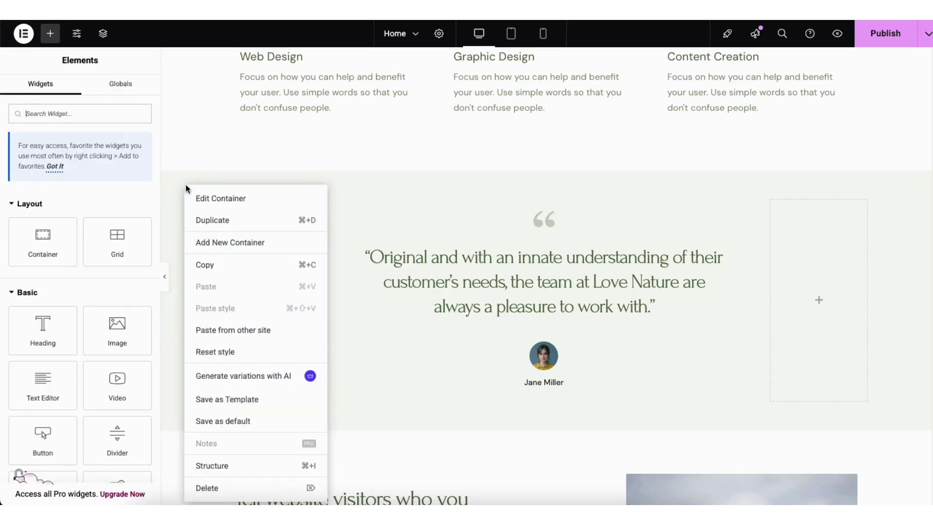
{"action": "left_click", "coordinate": [204, 197]}
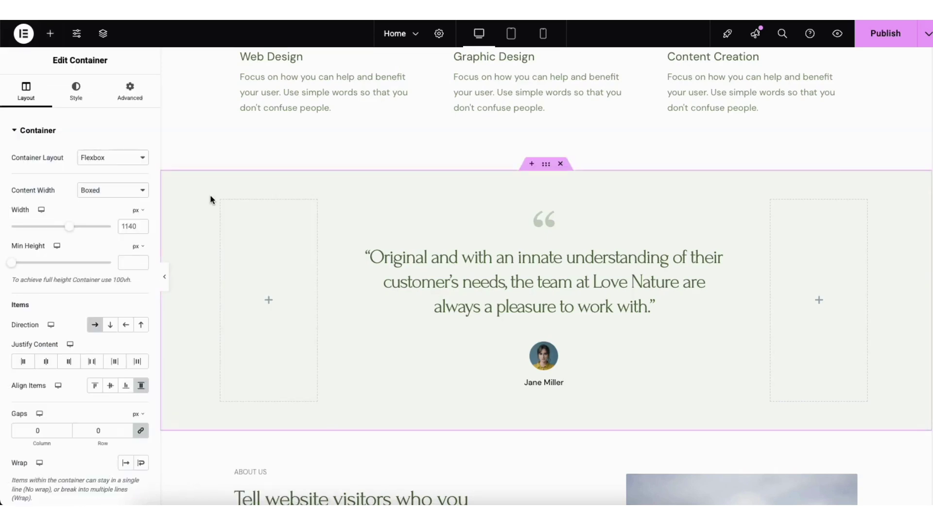
{"action": "left_click", "coordinate": [75, 96]}
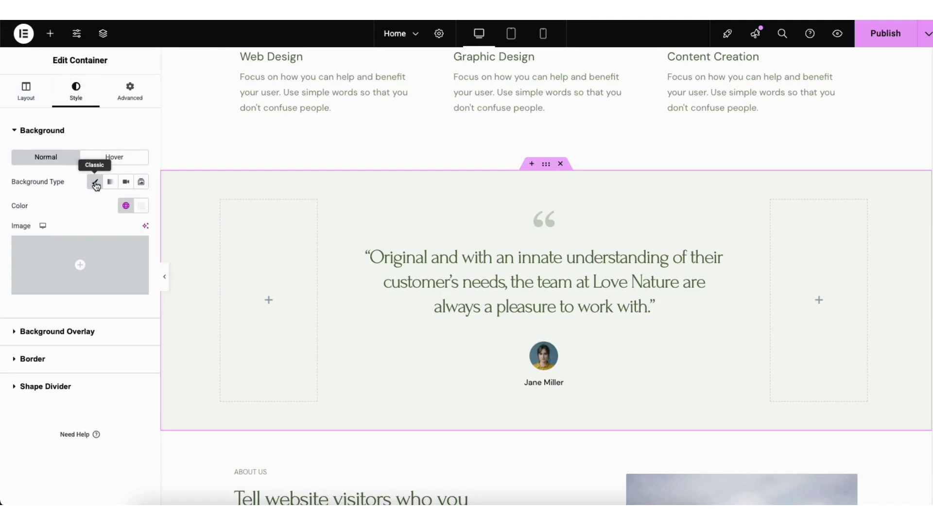
{"action": "left_click", "coordinate": [141, 205]}
{"action": "left_click", "coordinate": [196, 263]}
{"action": "left_click", "coordinate": [200, 273]}
{"action": "mouse_move", "coordinate": [198, 287]}
{"action": "left_mouse_down"}
{"action": "mouse_move", "coordinate": [194, 337]}
{"action": "mouse_move", "coordinate": [112, 298]}
{"action": "mouse_move", "coordinate": [85, 257]}
{"action": "mouse_move", "coordinate": [67, 251]}
{"action": "left_mouse_up"}
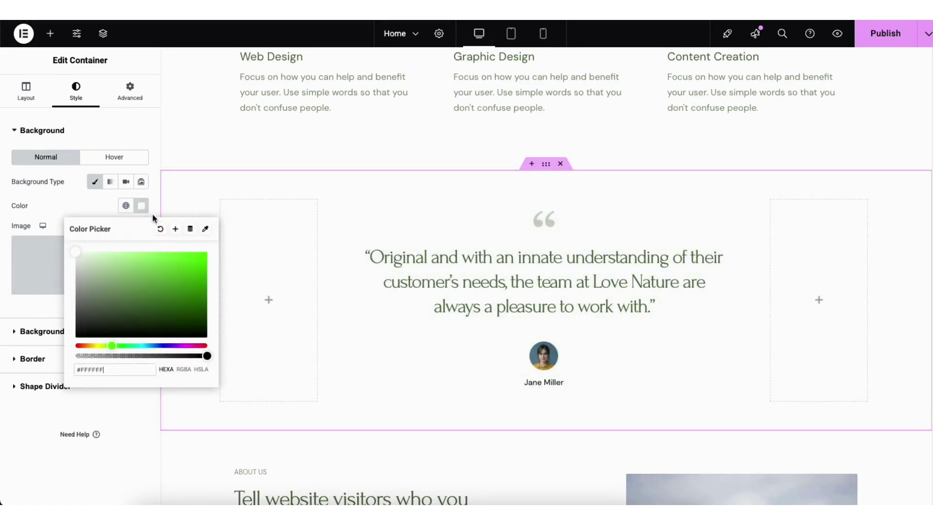
{"action": "left_click", "coordinate": [180, 185]}
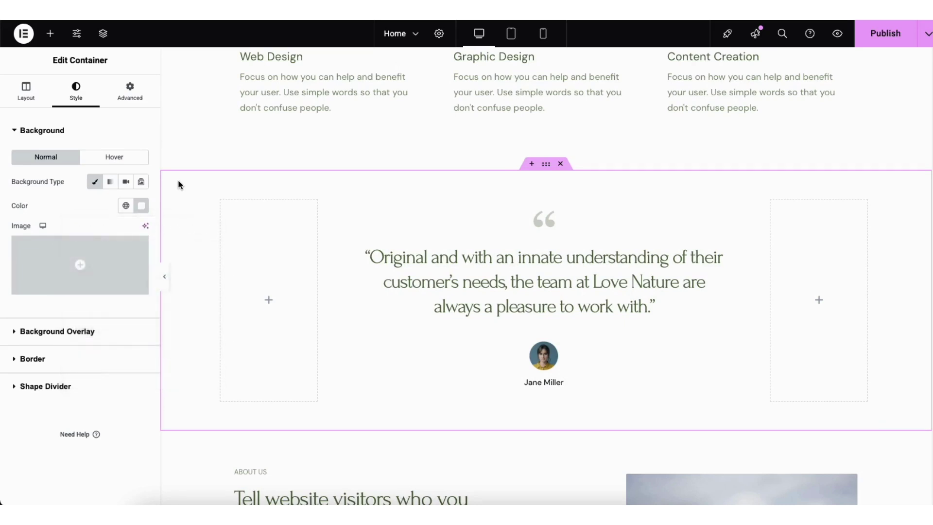
Step: Insert a flexbox container with a wide middle column between two narrow ones above the testimonial, and add a Heading widget to its middle column
{"action": "left_click", "coordinate": [532, 164]}
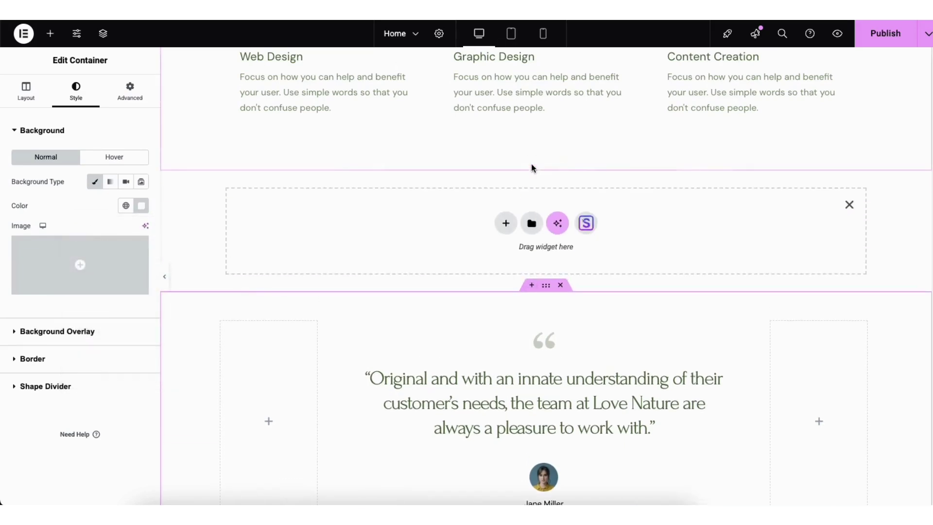
{"action": "left_click", "coordinate": [505, 223]}
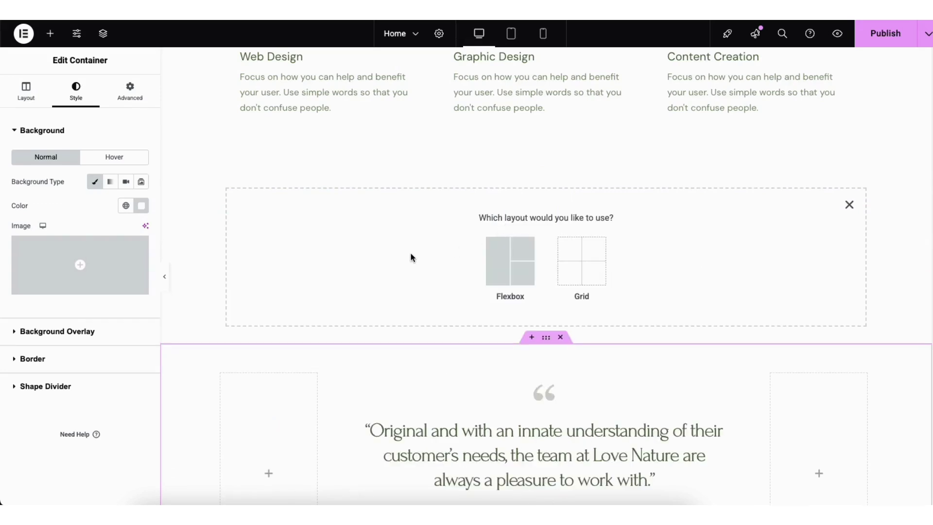
{"action": "left_click", "coordinate": [500, 264]}
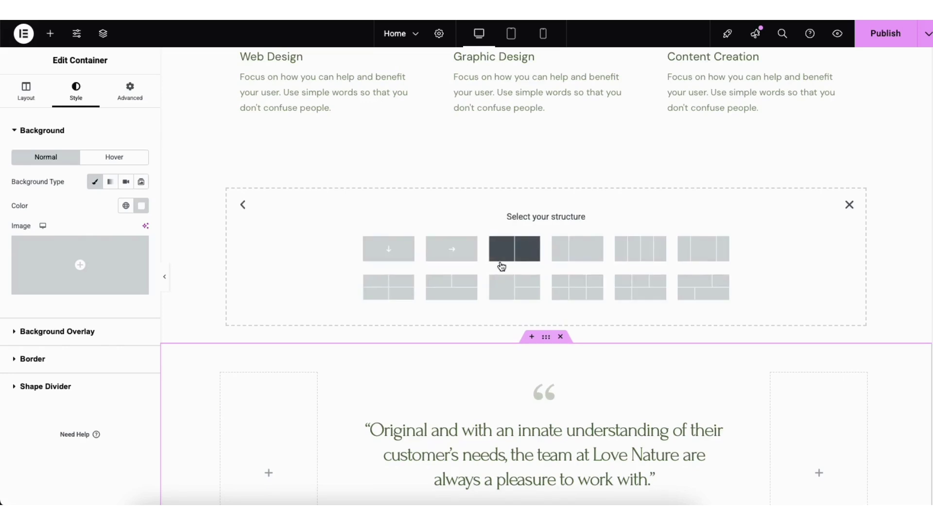
{"action": "left_click", "coordinate": [703, 254]}
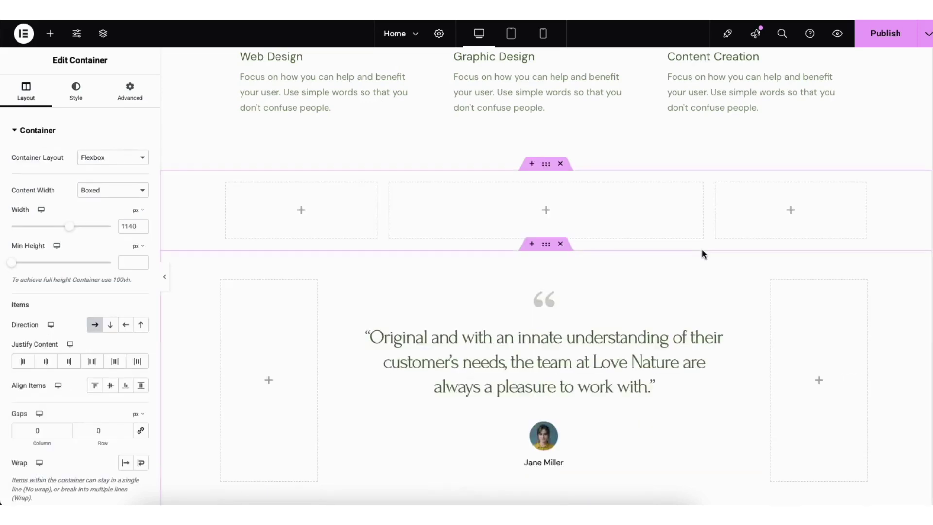
{"action": "left_click", "coordinate": [49, 34]}
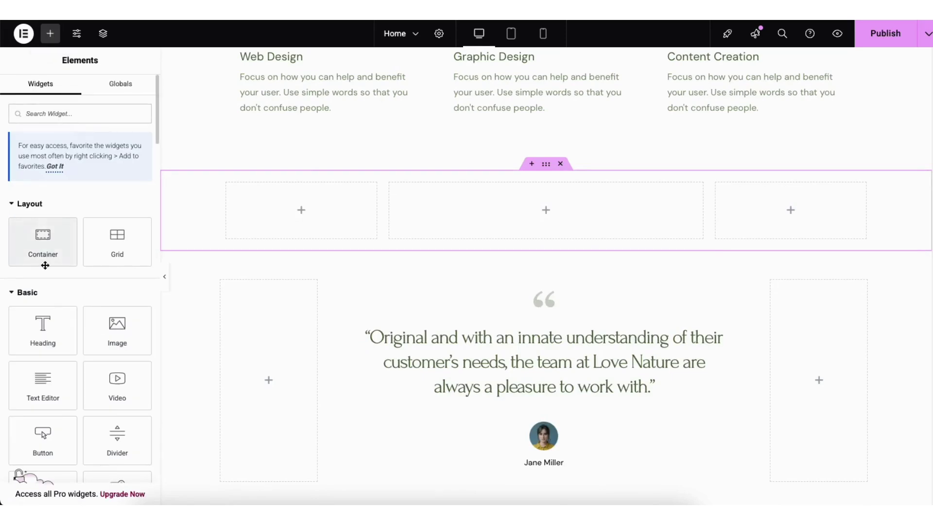
{"action": "left_click_drag", "start_coordinate": [42, 325], "coordinate": [495, 222]}
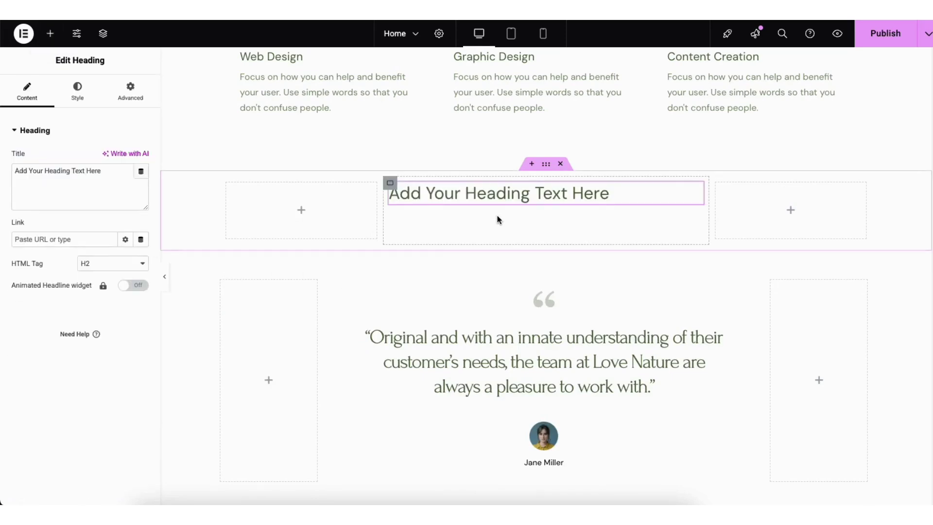
Step: Delete the three-column container that holds the placeholder heading above the testimonial
{"action": "left_click", "coordinate": [547, 166]}
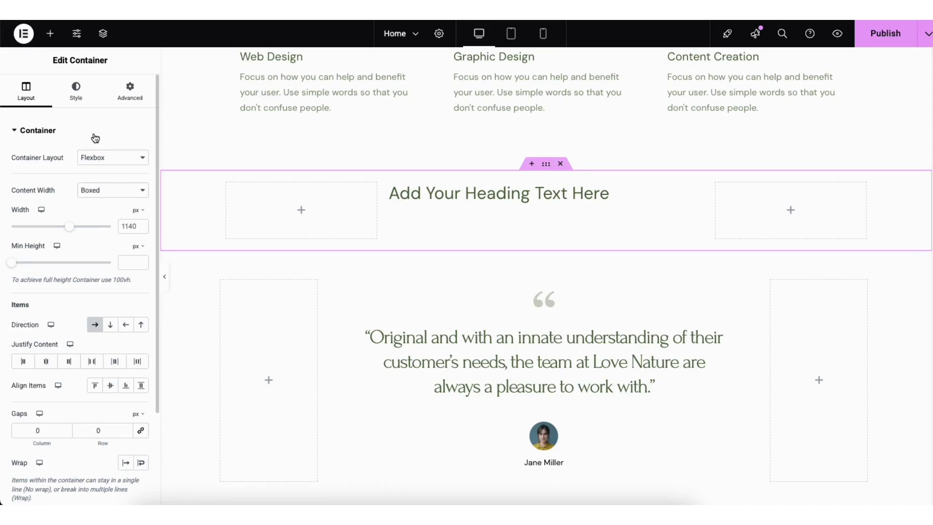
{"action": "left_click", "coordinate": [562, 165]}
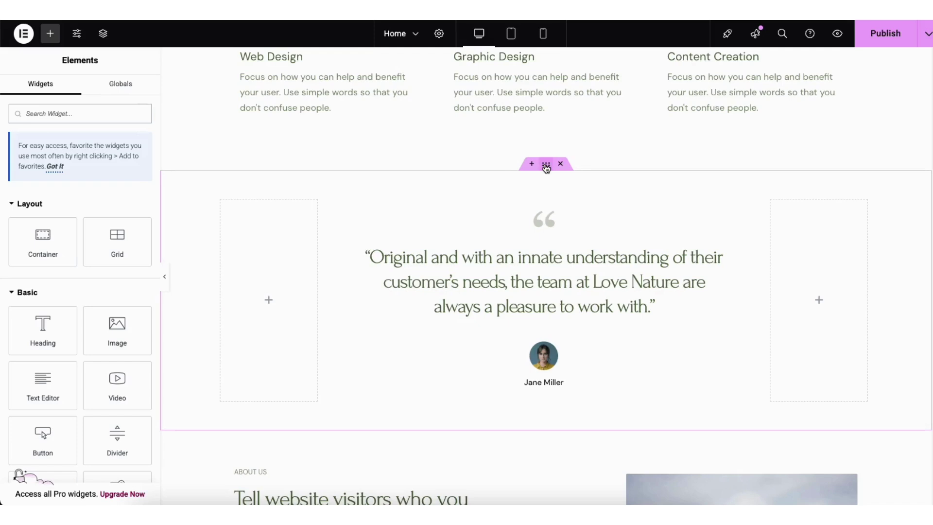
{"action": "left_click_drag", "start_coordinate": [546, 166], "coordinate": [434, 173]}
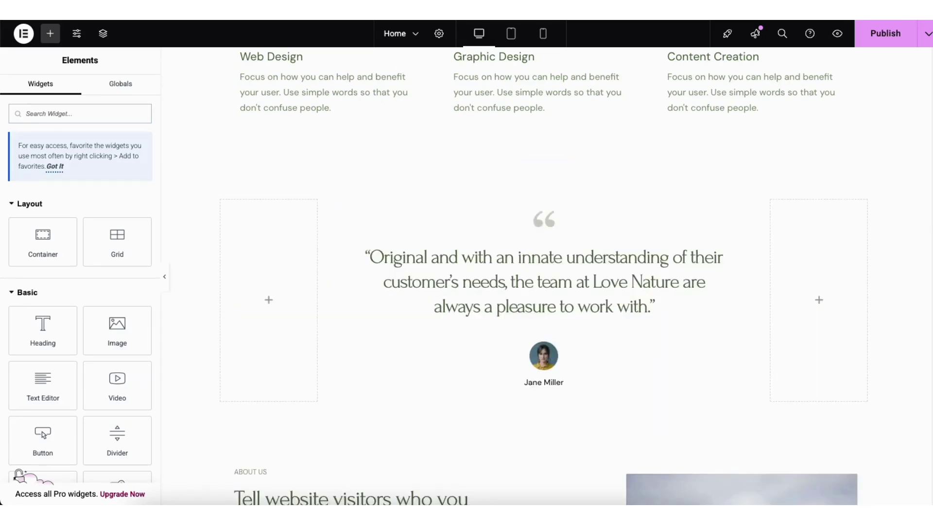
Step: Import the template library's block with three plant-image feature cards into the empty area below the Questions section
{"action": "scroll", "coordinate": [926, 312], "scroll_direction": "down", "scroll_amount": 15}
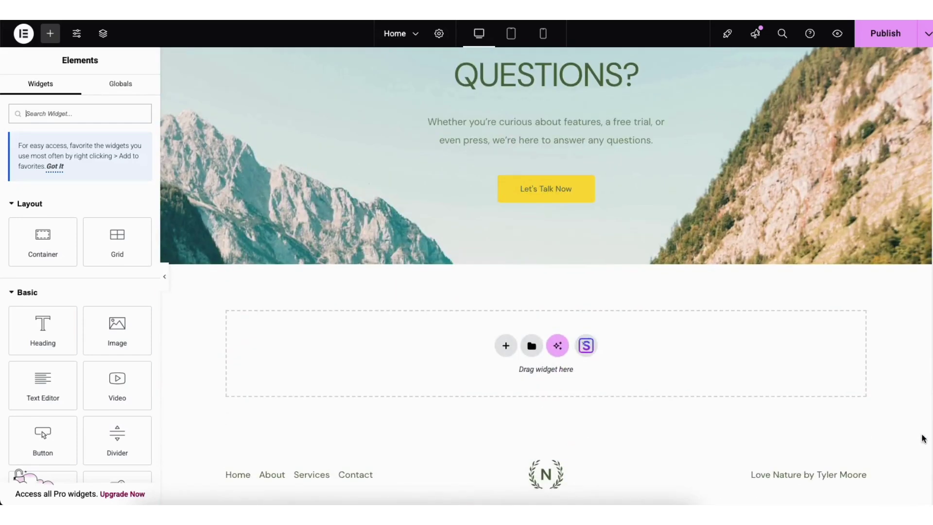
{"action": "left_click", "coordinate": [586, 346]}
{"action": "left_click", "coordinate": [501, 62]}
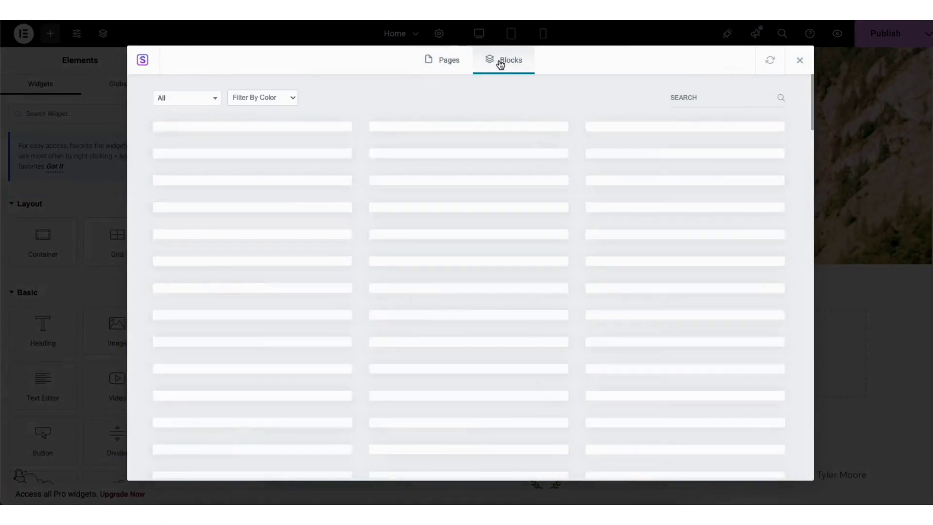
{"action": "mouse_move", "coordinate": [810, 80]}
{"action": "left_mouse_down"}
{"action": "mouse_move", "coordinate": [807, 149]}
{"action": "mouse_move", "coordinate": [801, 69]}
{"action": "left_mouse_up"}
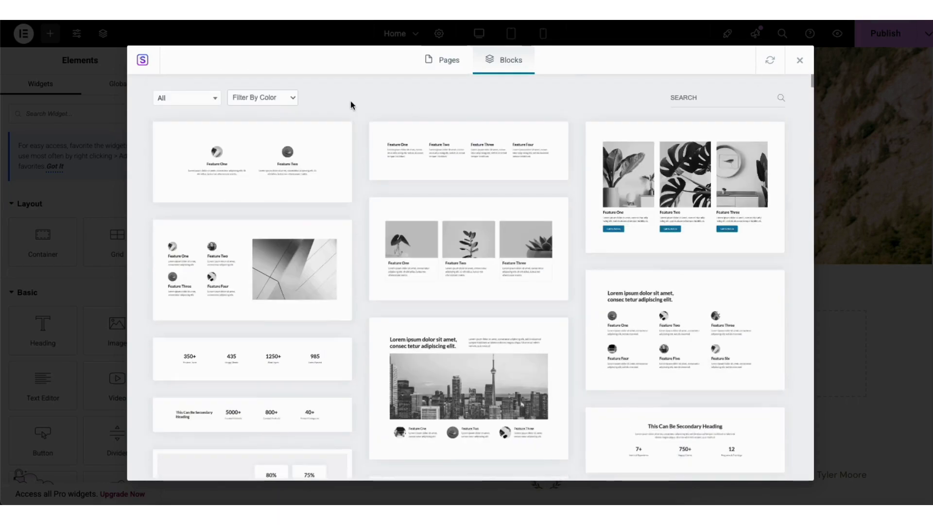
{"action": "left_click", "coordinate": [196, 100]}
{"action": "mouse_move", "coordinate": [216, 149]}
{"action": "left_mouse_down"}
{"action": "mouse_move", "coordinate": [217, 196]}
{"action": "mouse_move", "coordinate": [217, 146]}
{"action": "left_mouse_up"}
{"action": "left_click", "coordinate": [309, 102]}
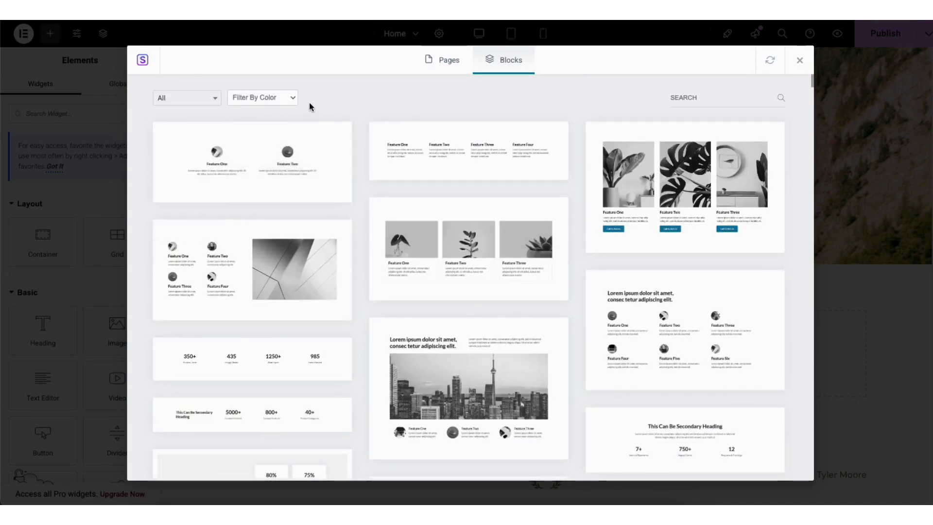
{"action": "left_click", "coordinate": [429, 252]}
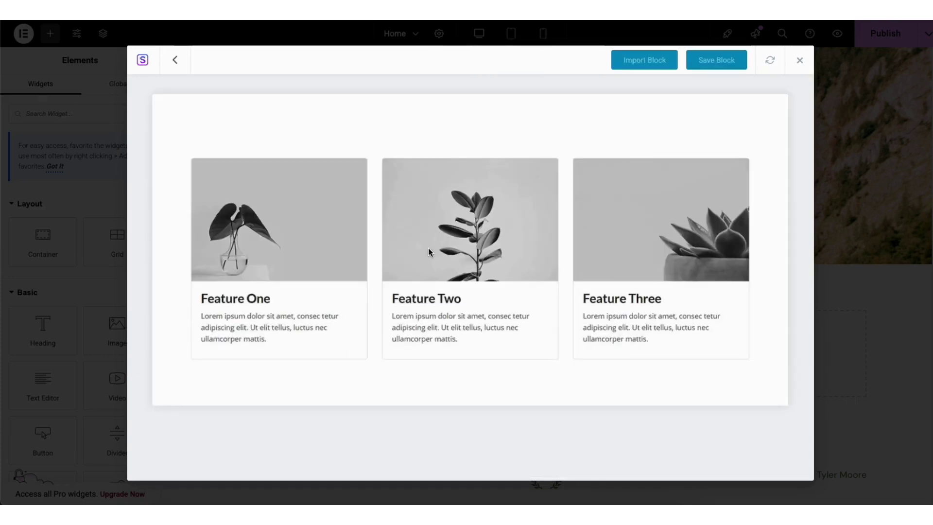
{"action": "left_click", "coordinate": [631, 62]}
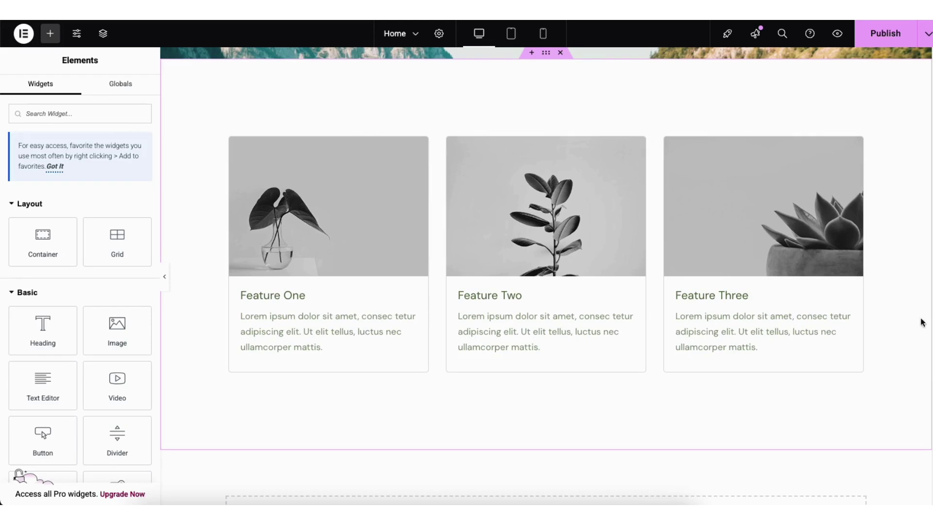
Step: Add a WPForms widget below the three feature cards and choose Contact Form as its form
{"action": "scroll", "coordinate": [922, 438], "scroll_direction": "down", "scroll_amount": 4}
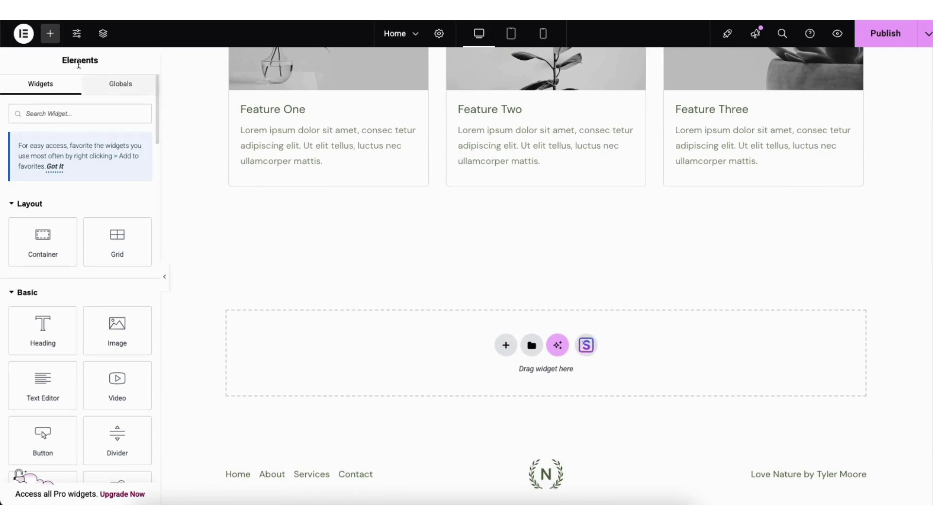
{"action": "left_click_drag", "start_coordinate": [157, 137], "coordinate": [158, 165]}
{"action": "left_click_drag", "start_coordinate": [137, 351], "coordinate": [512, 362]}
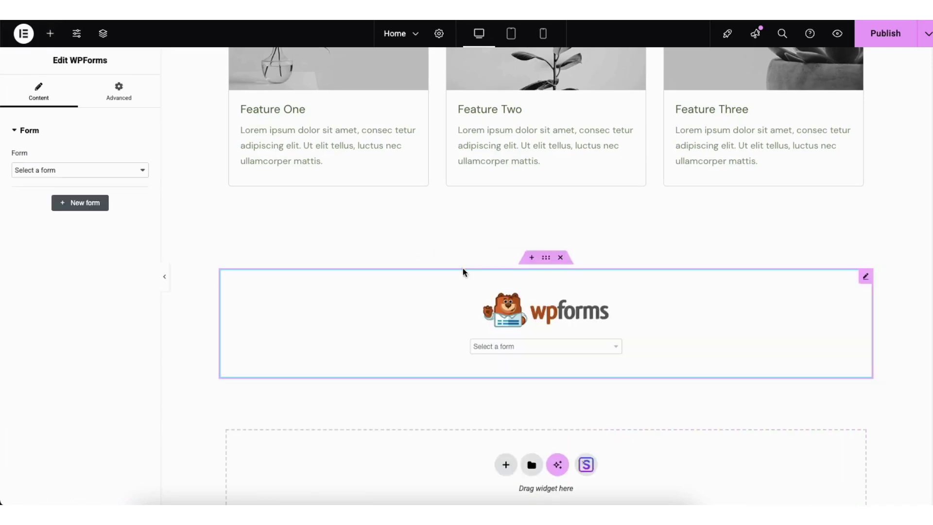
{"action": "left_click", "coordinate": [520, 347]}
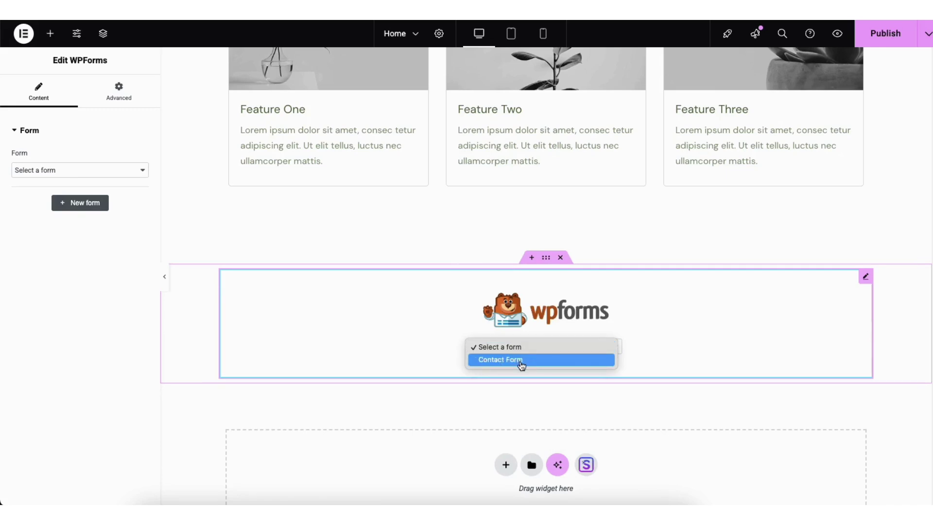
{"action": "left_click", "coordinate": [521, 362]}
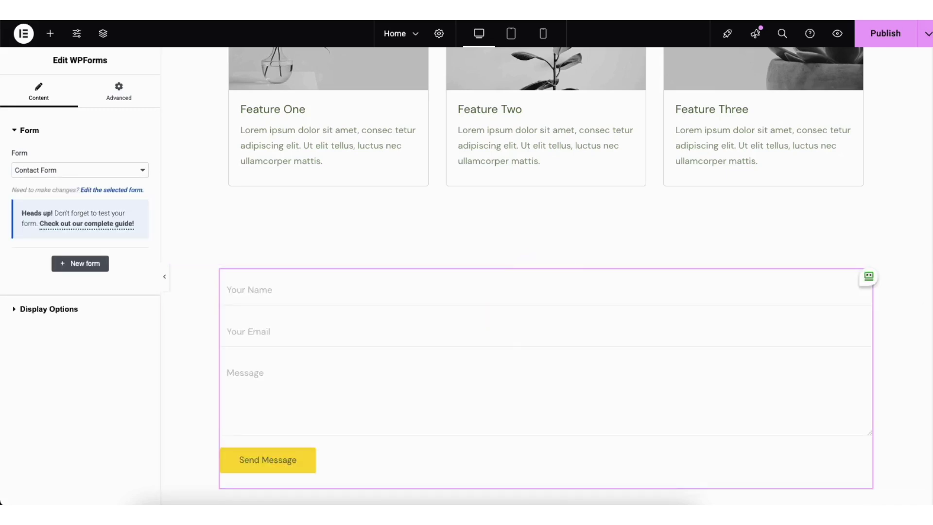
{"action": "scroll", "coordinate": [521, 362], "scroll_direction": "down", "scroll_amount": 1}
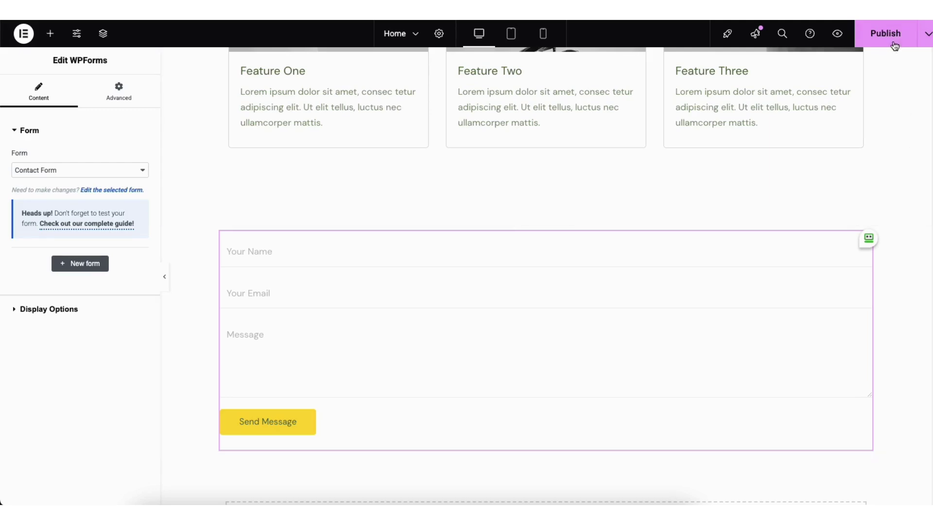
Step: Save the page as a draft and preview the changes on the live site
{"action": "left_click", "coordinate": [926, 35]}
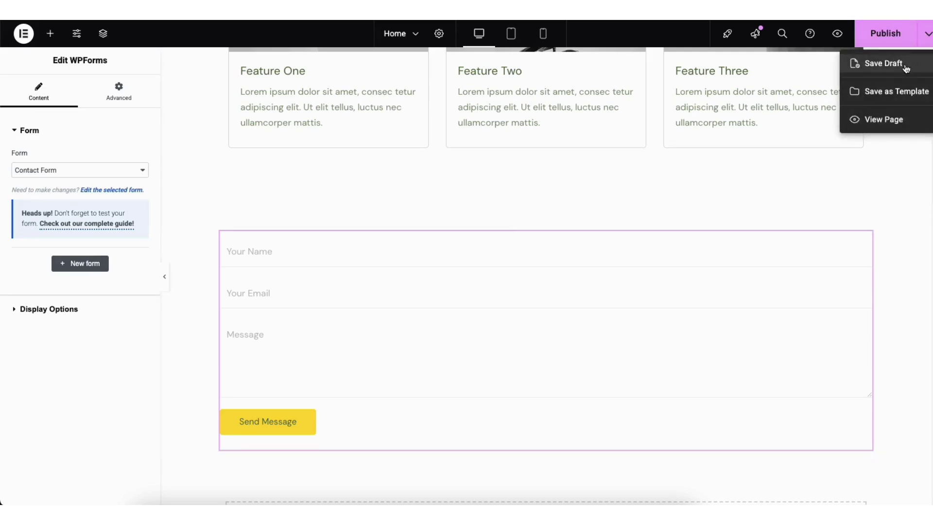
{"action": "left_click", "coordinate": [905, 66]}
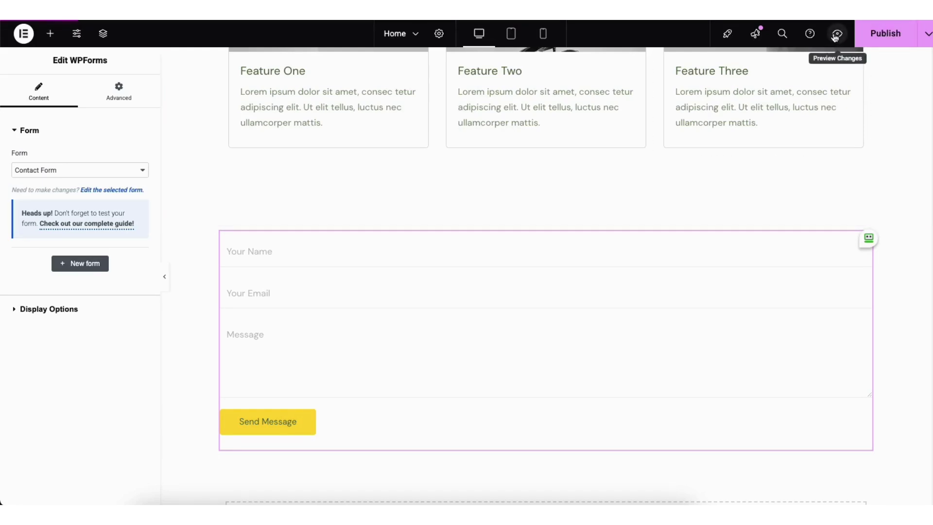
{"action": "left_click", "coordinate": [835, 35]}
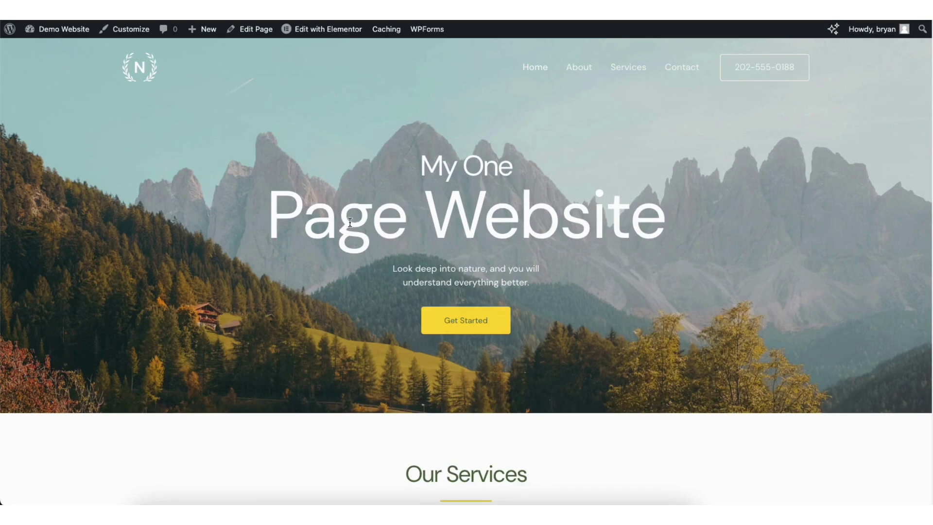
Step: Go to the WordPress dashboard and open the Contact Form in WPForms for editing
{"action": "mouse_move", "coordinate": [56, 34]}
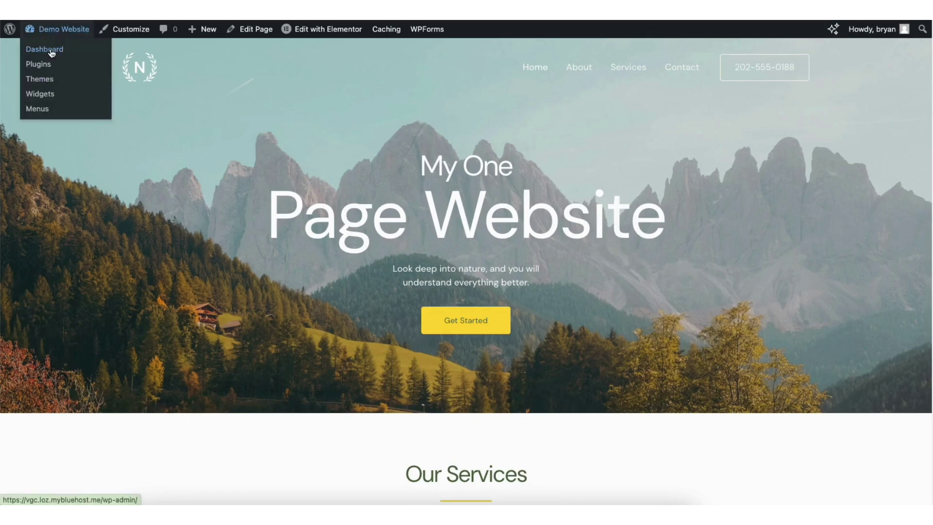
{"action": "left_click", "coordinate": [51, 53]}
{"action": "mouse_move", "coordinate": [26, 283]}
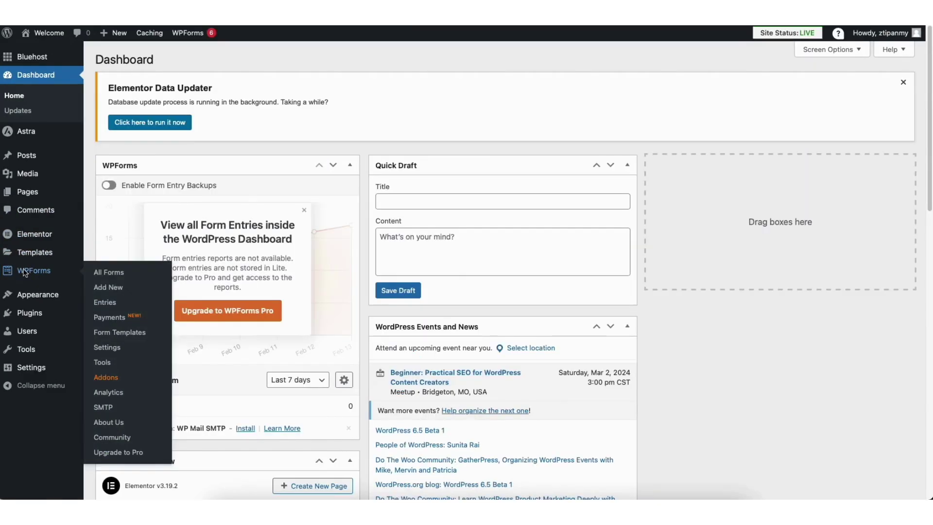
{"action": "left_click", "coordinate": [26, 272]}
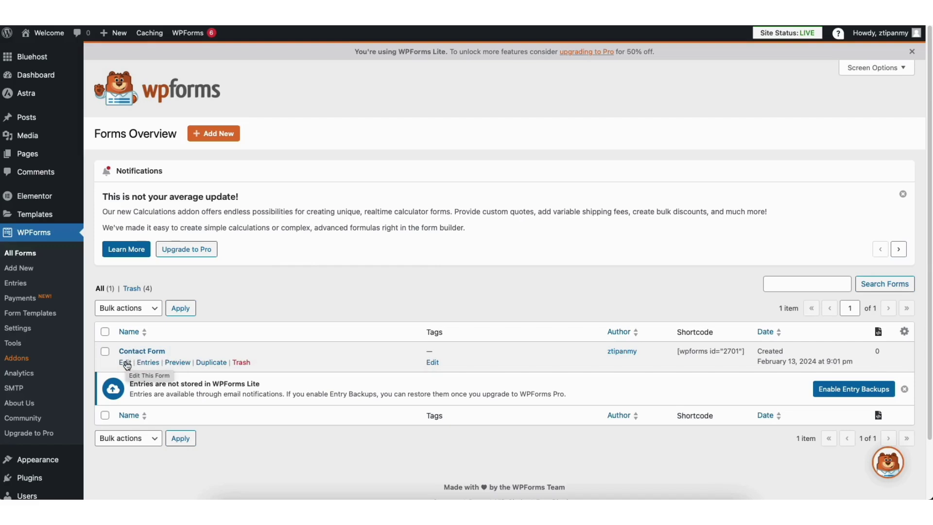
{"action": "left_click", "coordinate": [126, 363]}
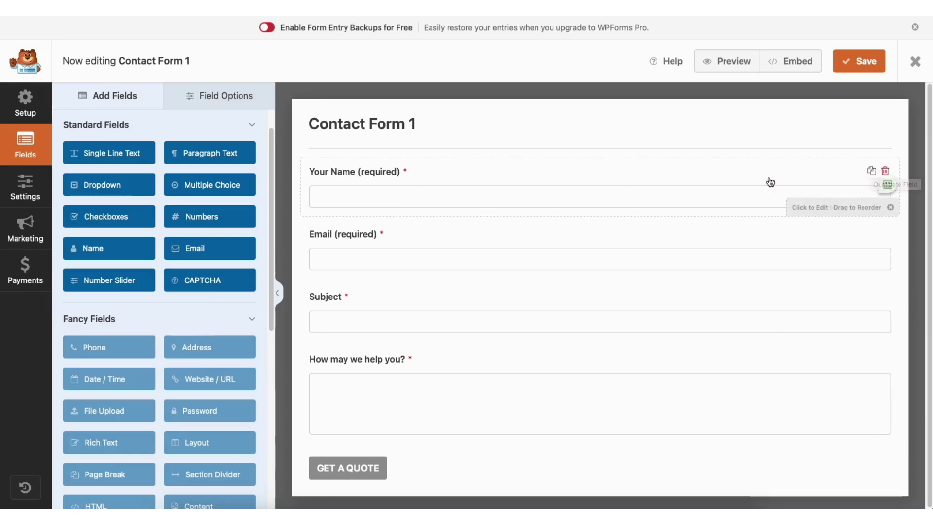
Step: Add a Single Line Text field between the name and email fields of the contact form
{"action": "mouse_move", "coordinate": [344, 173]}
{"action": "left_mouse_down"}
{"action": "mouse_move", "coordinate": [348, 235]}
{"action": "mouse_move", "coordinate": [350, 175]}
{"action": "left_mouse_up"}
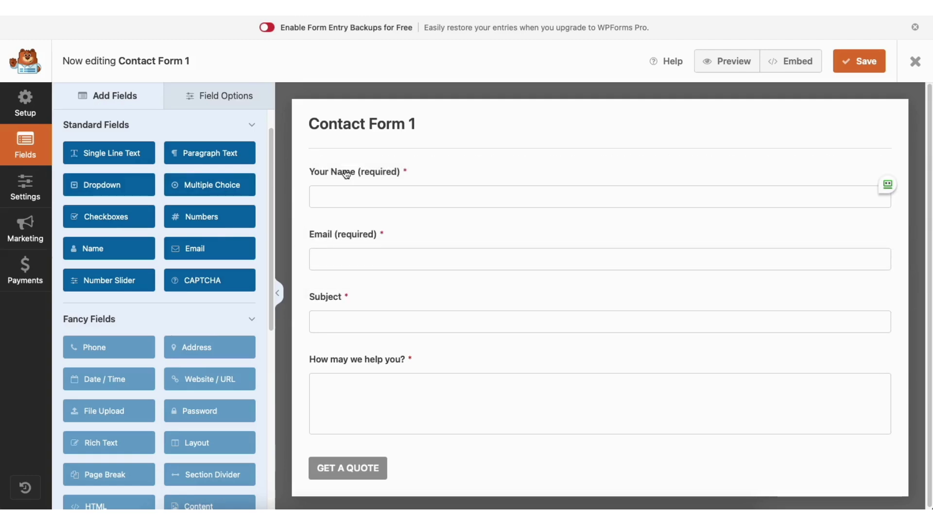
{"action": "left_click_drag", "start_coordinate": [121, 154], "coordinate": [363, 217]}
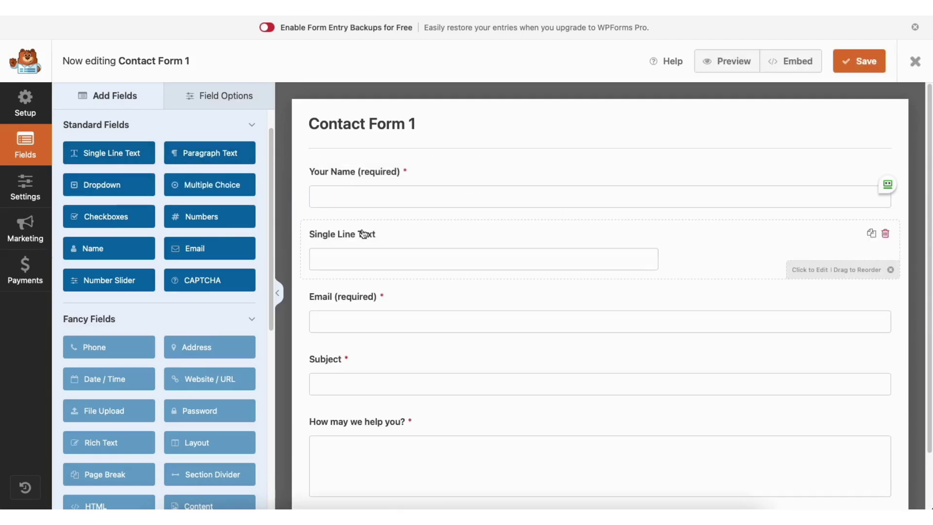
Step: Check the name field's general options, including its label, and switch Required off and on again
{"action": "left_click", "coordinate": [214, 93]}
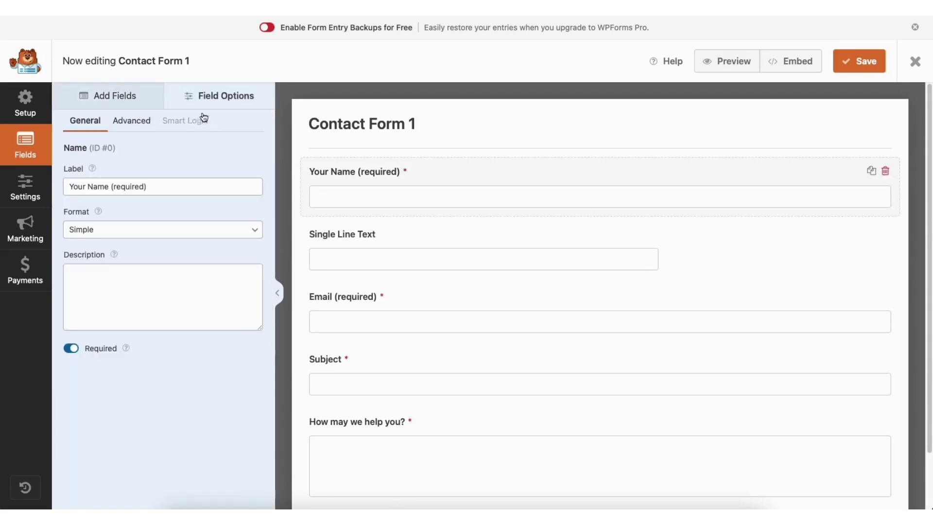
{"action": "left_click", "coordinate": [142, 187]}
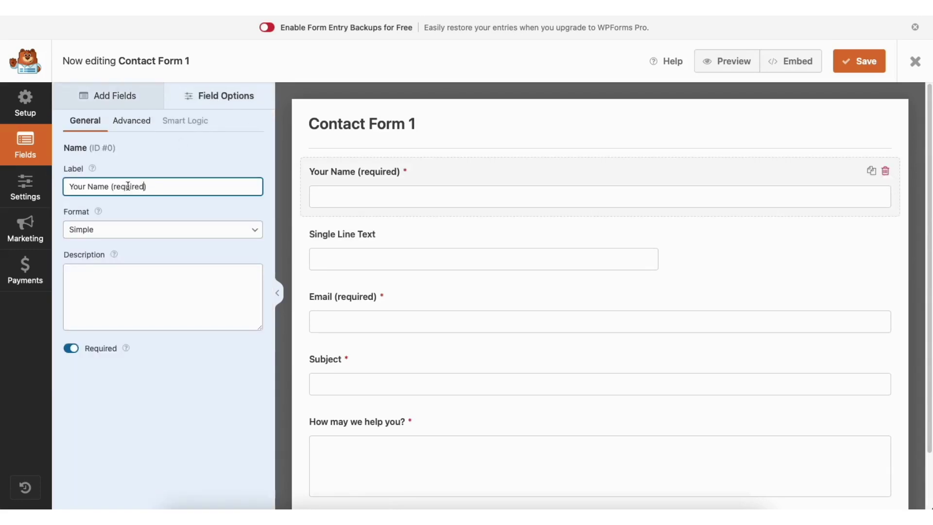
{"action": "left_click", "coordinate": [110, 186]}
{"action": "left_click", "coordinate": [71, 349]}
{"action": "left_click", "coordinate": [73, 350]}
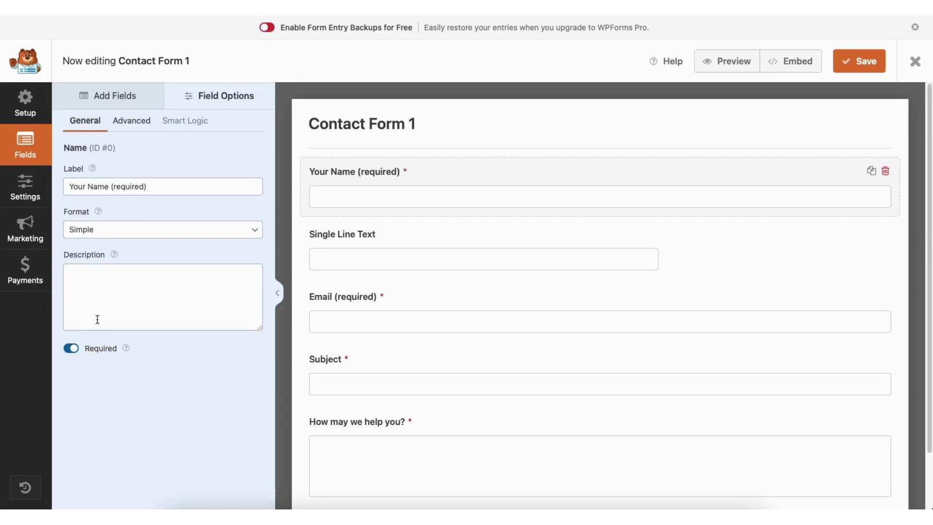
Step: Check the field size choices in the name field's advanced options and keep Large
{"action": "left_click", "coordinate": [144, 127]}
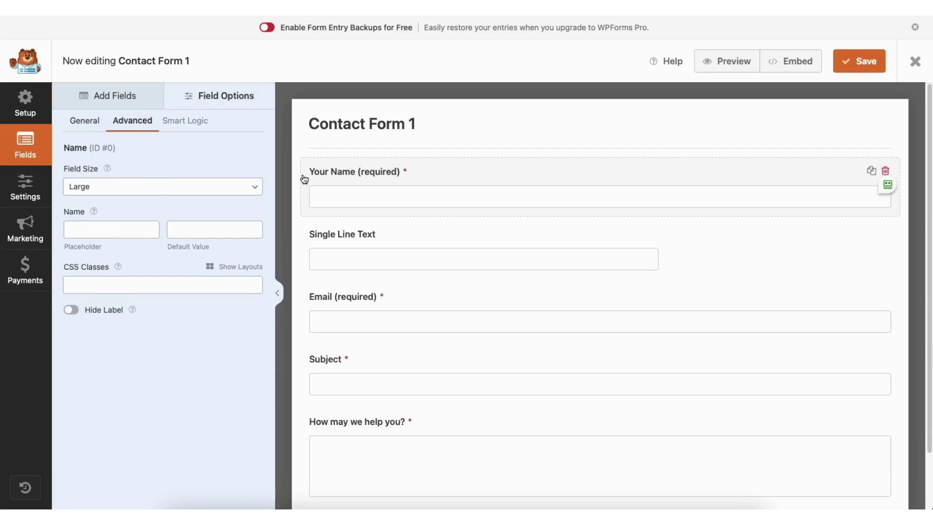
{"action": "left_click", "coordinate": [130, 189]}
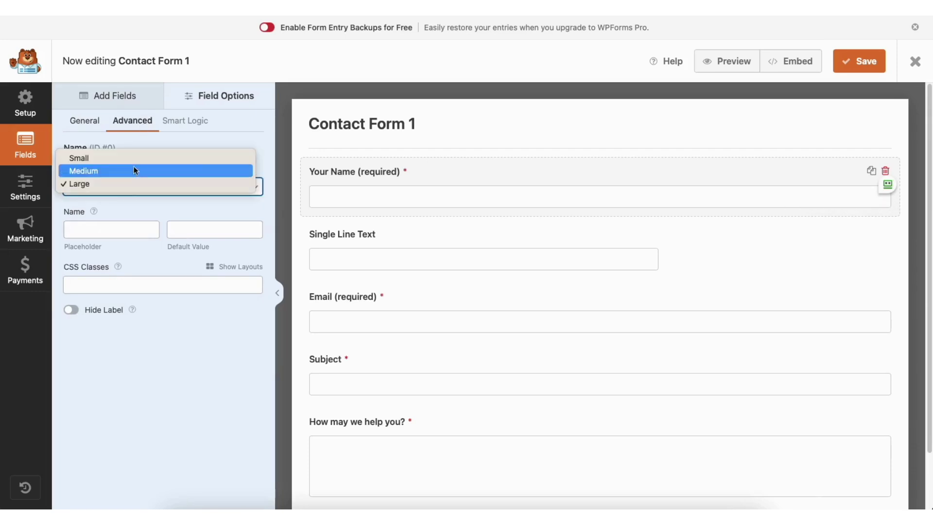
{"action": "left_click", "coordinate": [127, 182]}
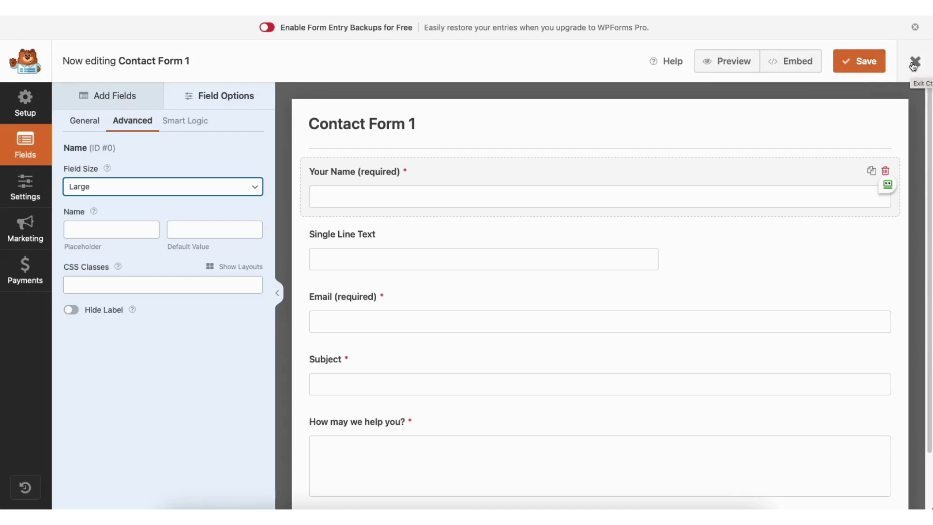
Step: Review the contact form's general, spam protection, notification and confirmation settings
{"action": "left_click", "coordinate": [29, 187]}
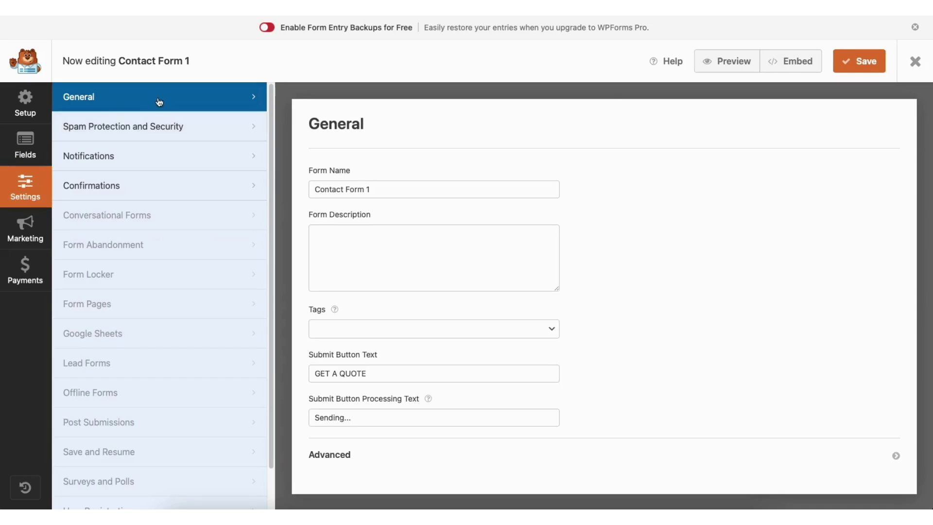
{"action": "left_click", "coordinate": [195, 128]}
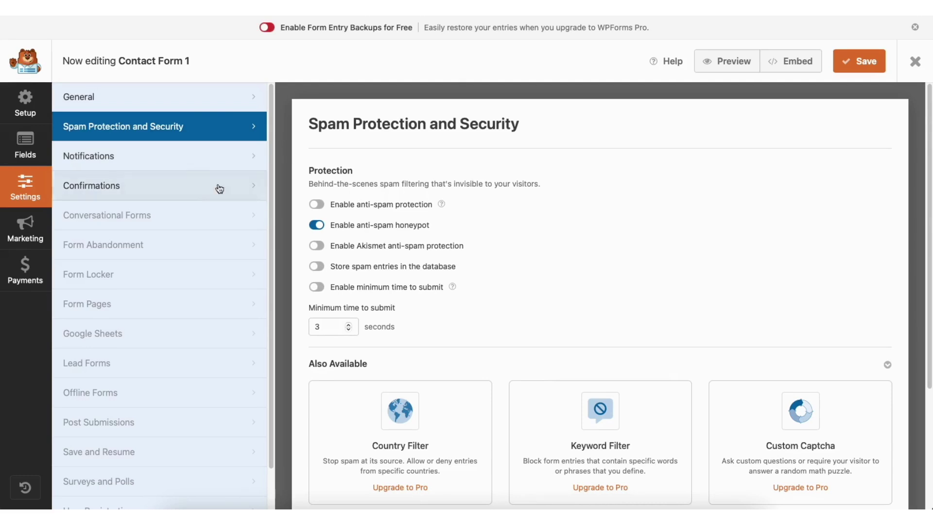
{"action": "left_click", "coordinate": [178, 159]}
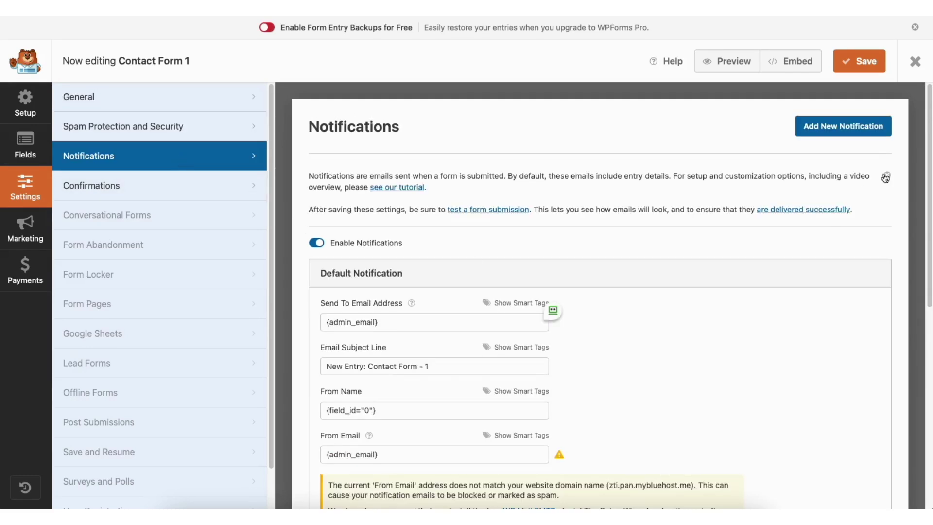
{"action": "left_click_drag", "start_coordinate": [928, 159], "coordinate": [927, 263]}
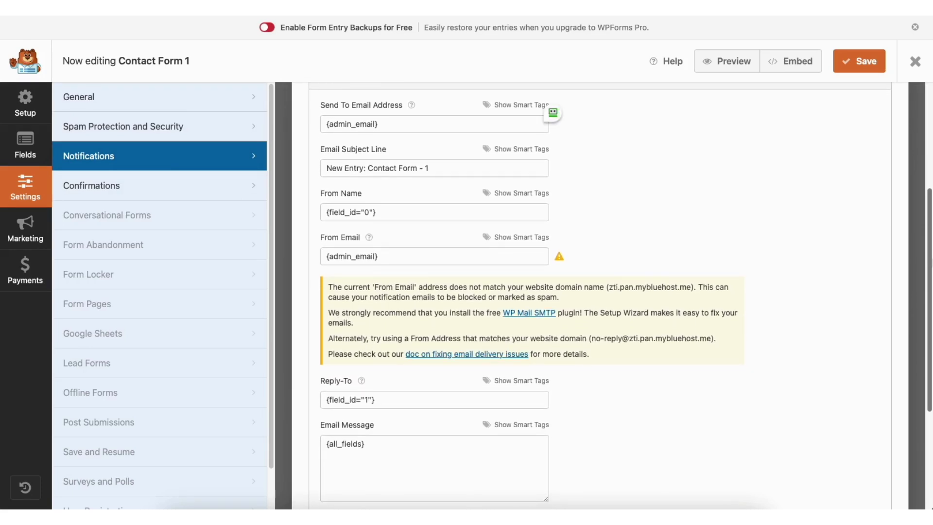
{"action": "left_click", "coordinate": [182, 187]}
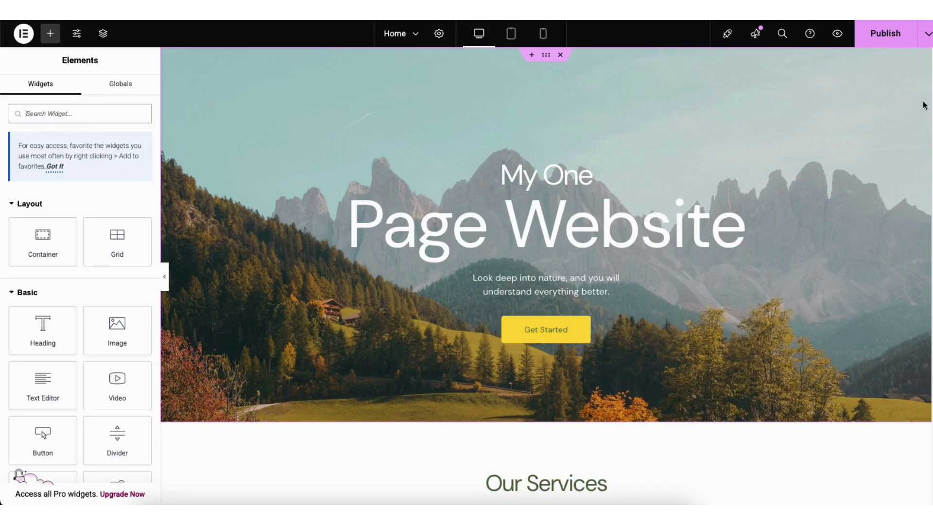
Step: Find the Google Maps widget by searching for maps and add it directly below the contact form on the home page
{"action": "scroll", "coordinate": [930, 446], "scroll_direction": "down", "scroll_amount": 20}
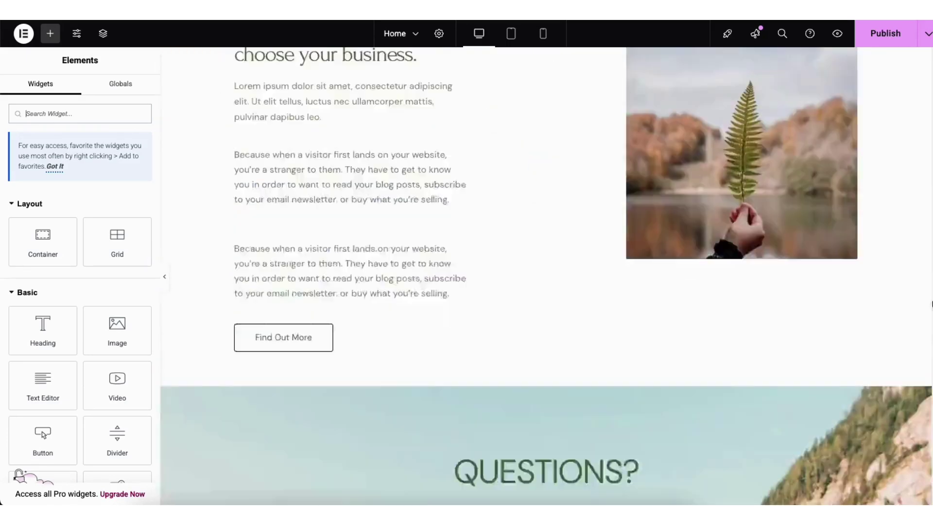
{"action": "scroll", "coordinate": [931, 446], "scroll_direction": "down", "scroll_amount": 2}
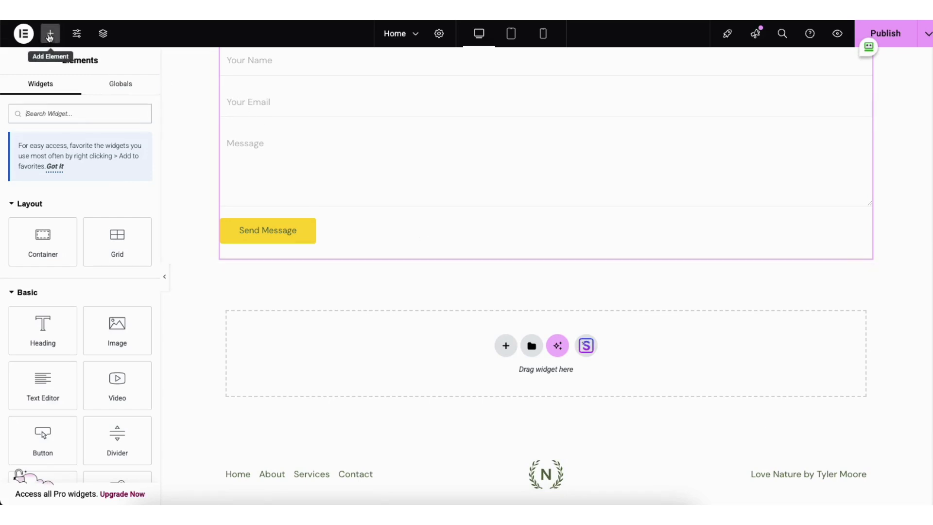
{"action": "left_click", "coordinate": [49, 111]}
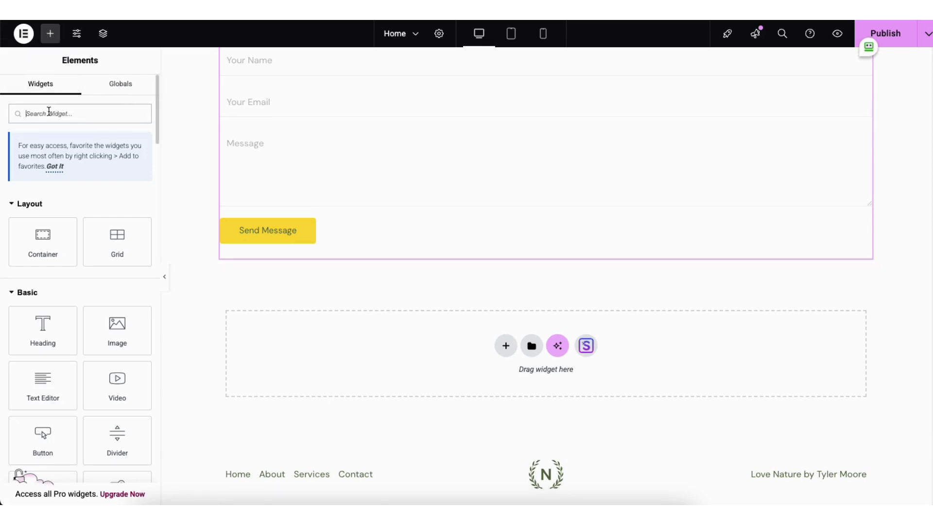
{"action": "type", "text": "maps"}
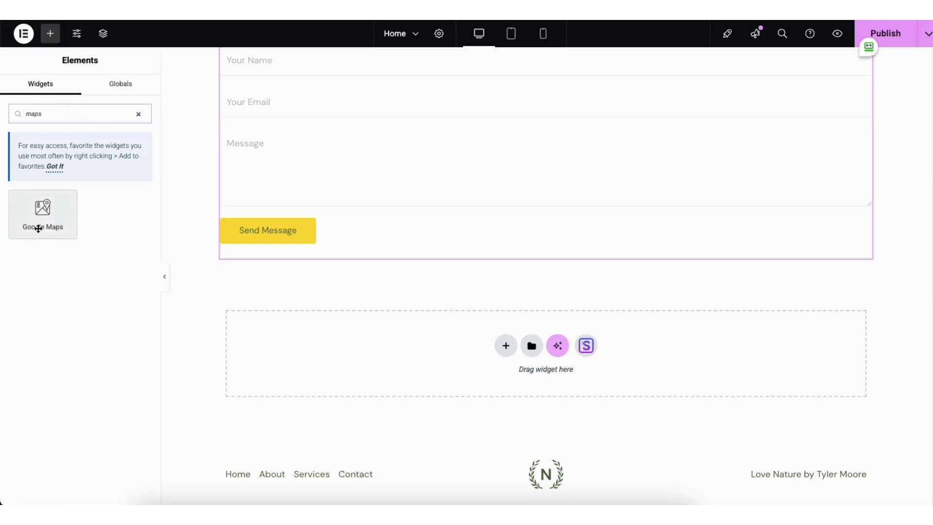
{"action": "left_click_drag", "start_coordinate": [43, 217], "coordinate": [502, 317]}
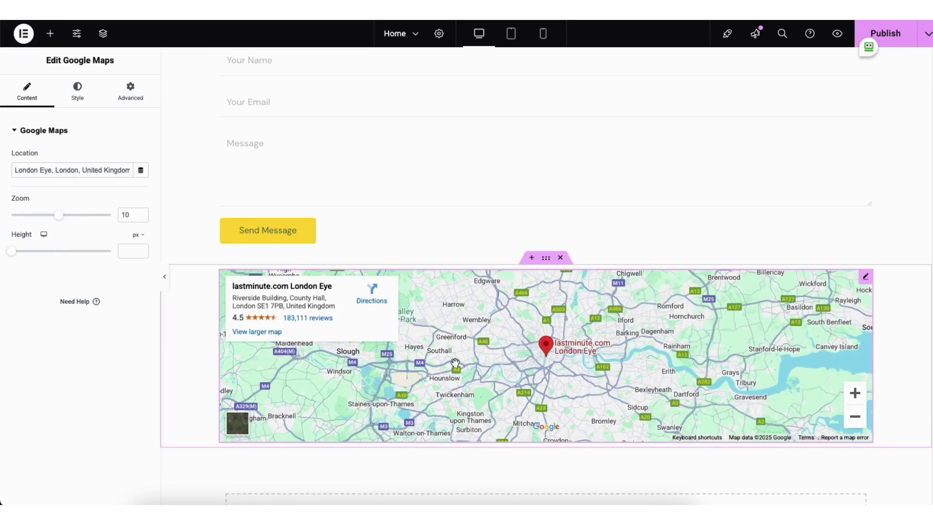
Step: Keep the map's London Eye location and set its zoom to 8 and its height to 362 px
{"action": "left_click_drag", "start_coordinate": [16, 169], "coordinate": [139, 170]}
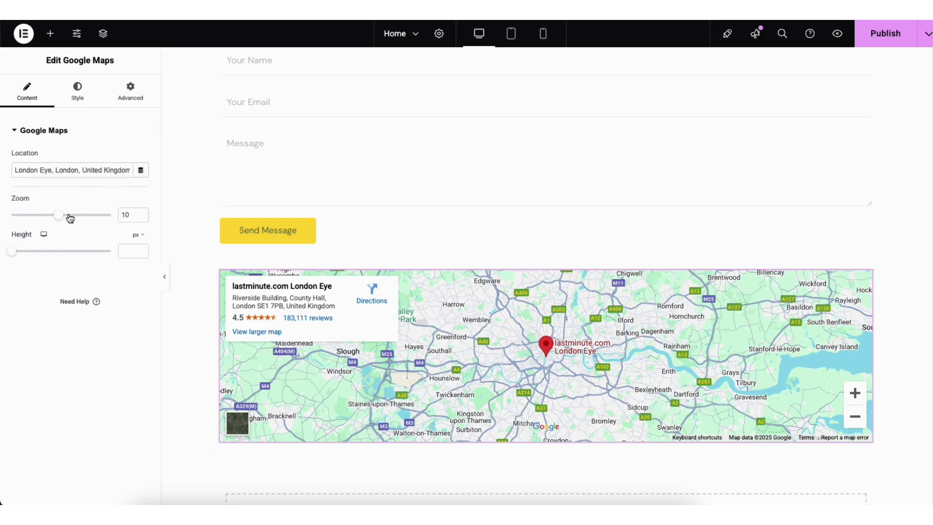
{"action": "left_click_drag", "start_coordinate": [58, 215], "coordinate": [46, 215]}
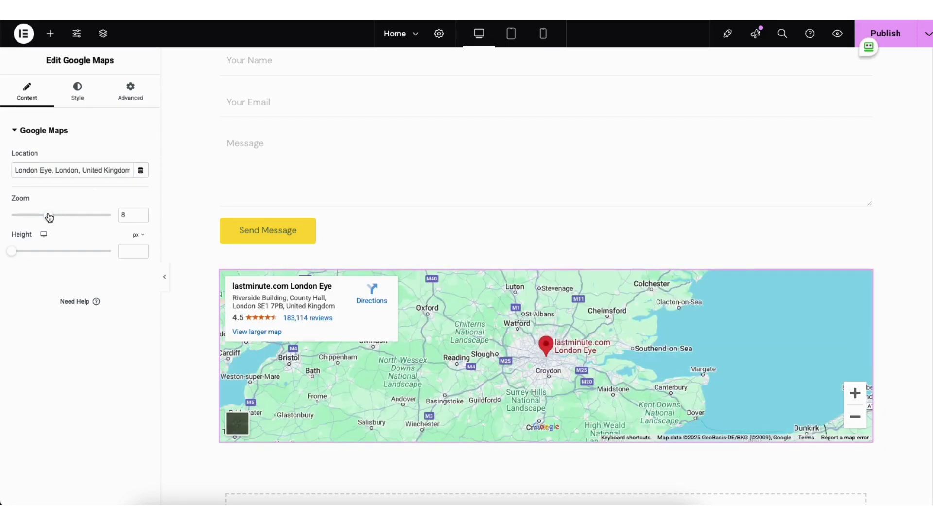
{"action": "left_click_drag", "start_coordinate": [12, 251], "coordinate": [37, 258]}
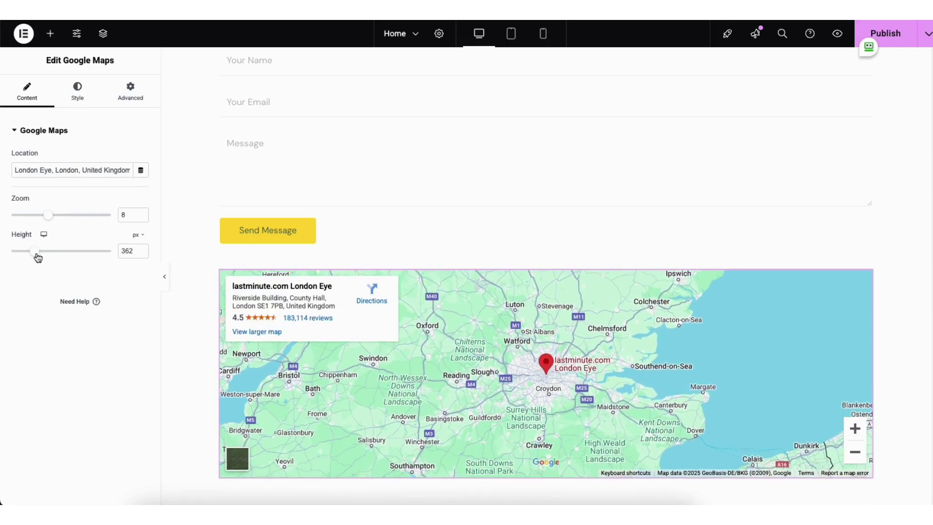
Step: Save the page as a draft, reload the editor and return to the map section
{"action": "left_click", "coordinate": [920, 38]}
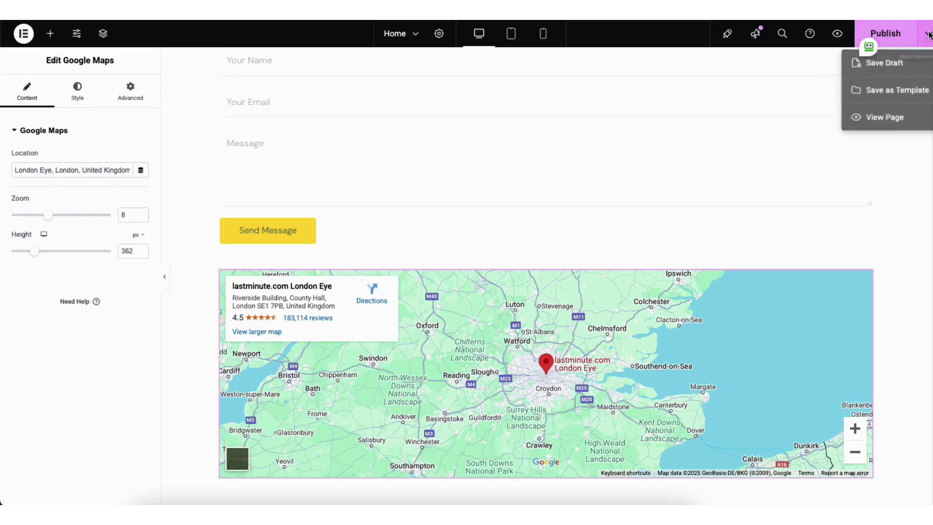
{"action": "left_click", "coordinate": [892, 65]}
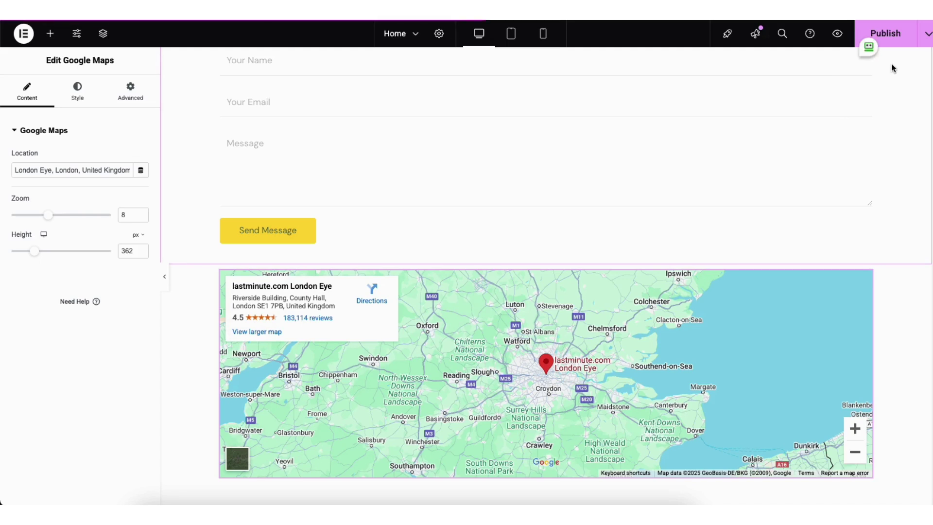
{"action": "key", "text": "super+r"}
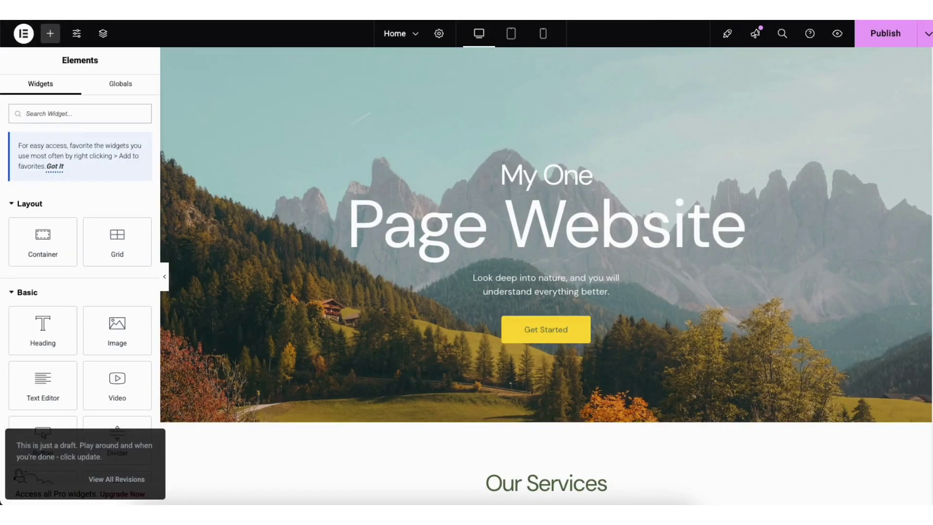
{"action": "scroll", "coordinate": [904, 326], "scroll_direction": "down", "scroll_amount": 15}
{"action": "scroll", "coordinate": [904, 325], "scroll_direction": "down", "scroll_amount": 12}
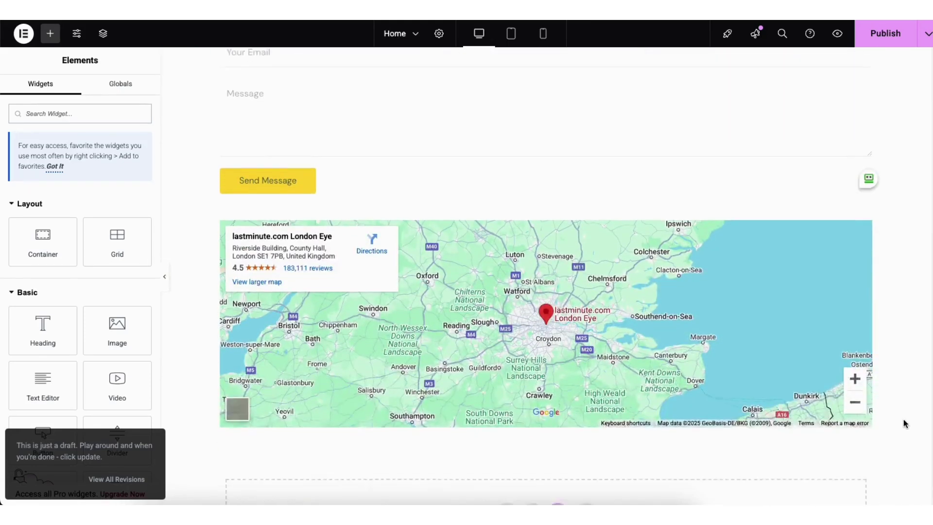
Step: Follow the map widget's link to Google's API key guide and go on to the Google Maps Platform Credentials page
{"action": "left_click", "coordinate": [865, 197]}
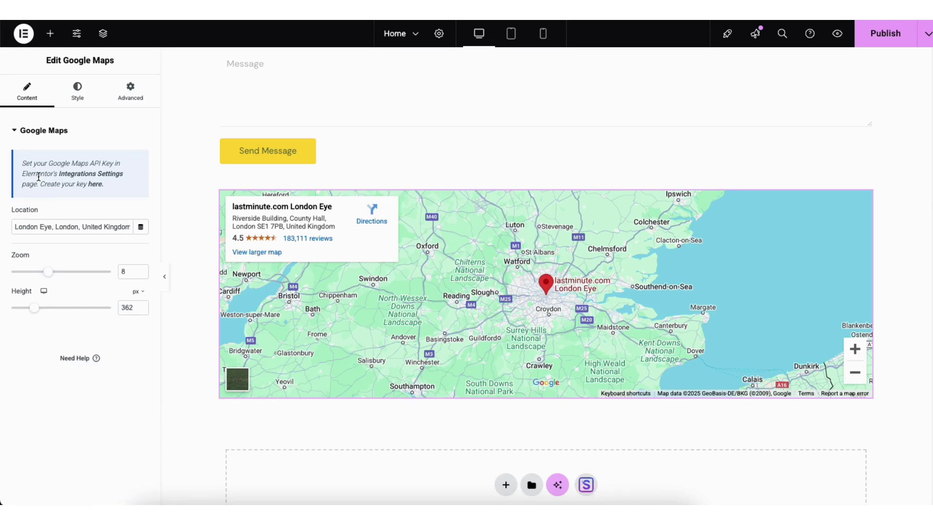
{"action": "left_click", "coordinate": [95, 186]}
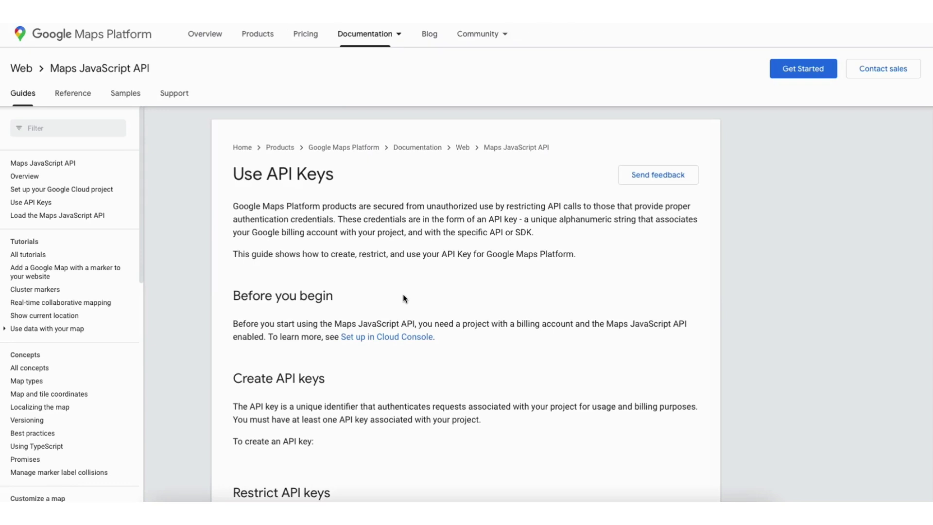
{"action": "scroll", "coordinate": [404, 293], "scroll_direction": "down", "scroll_amount": 7}
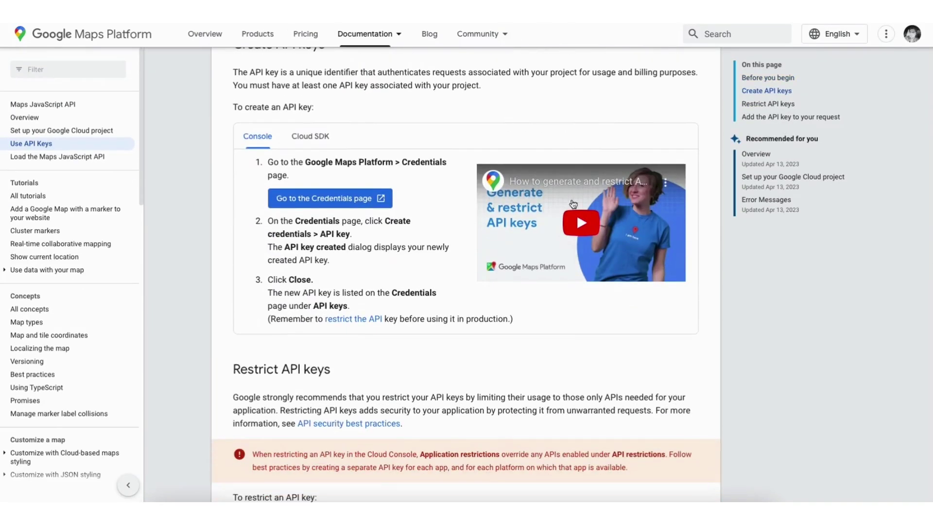
{"action": "left_click", "coordinate": [308, 198]}
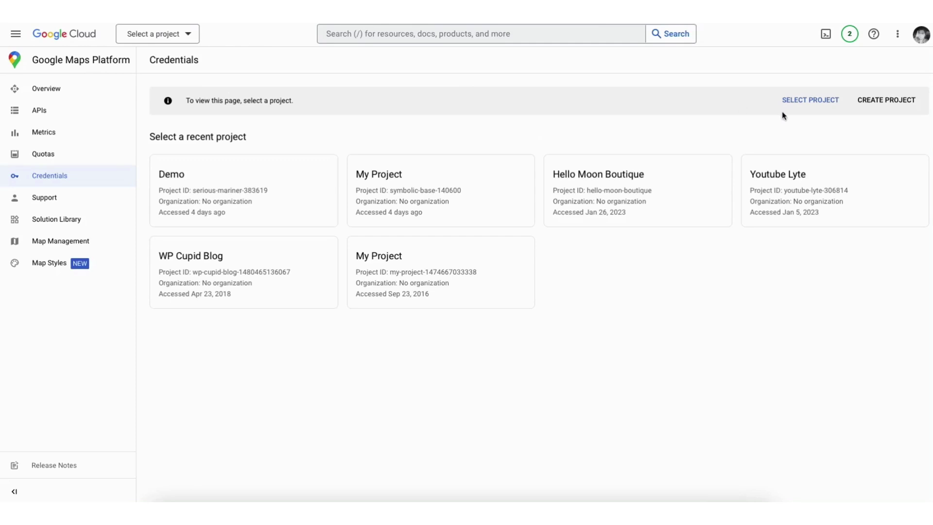
Step: Fill in a new Google Cloud project named Demo1, and return to Elementor to open its Integrations Settings from the map widget
{"action": "left_click", "coordinate": [886, 99]}
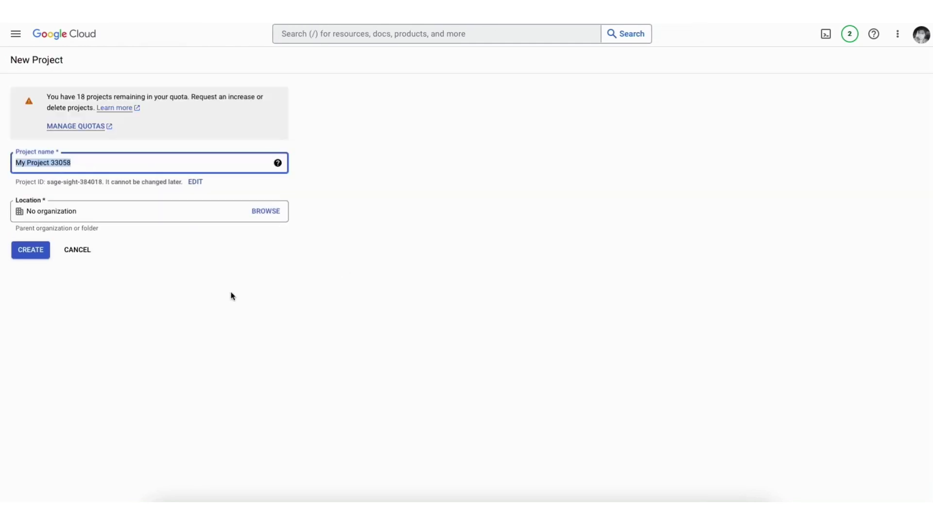
{"action": "type", "text": "Demo1"}
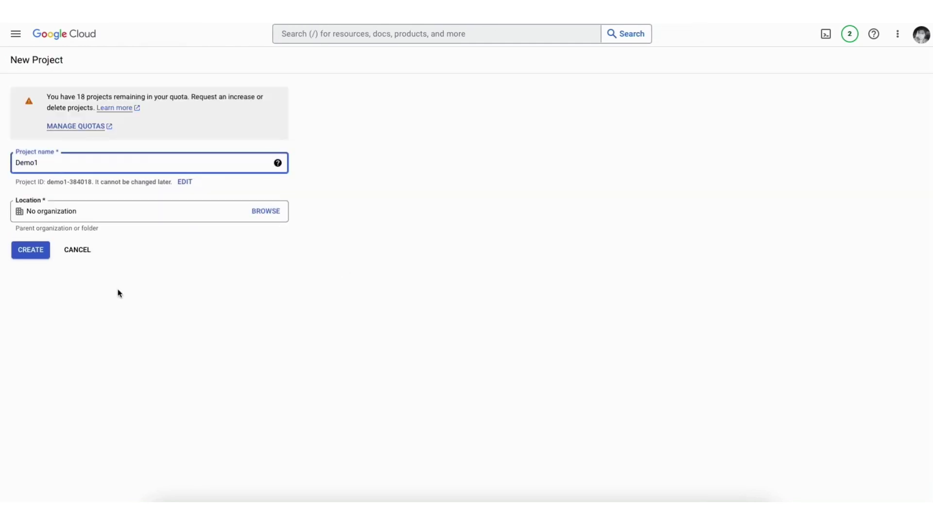
{"action": "left_click", "coordinate": [115, 212]}
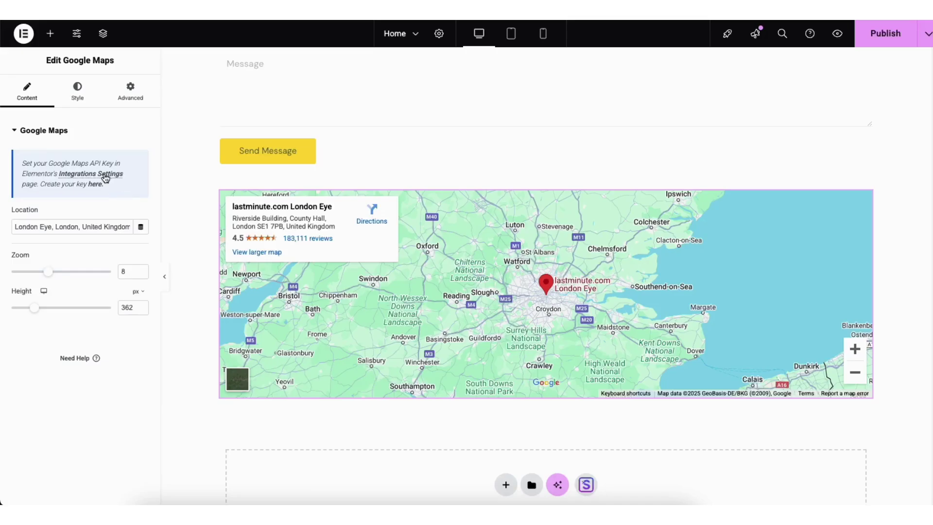
{"action": "left_click", "coordinate": [106, 179]}
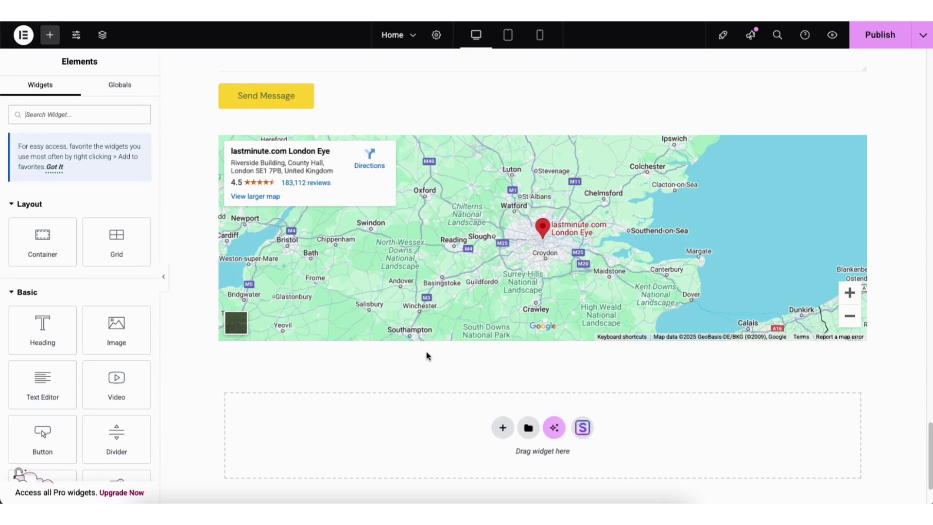
Step: Return to the start of the home page and check the save options offered besides publishing, without choosing one
{"action": "left_click_drag", "start_coordinate": [931, 434], "coordinate": [931, 54]}
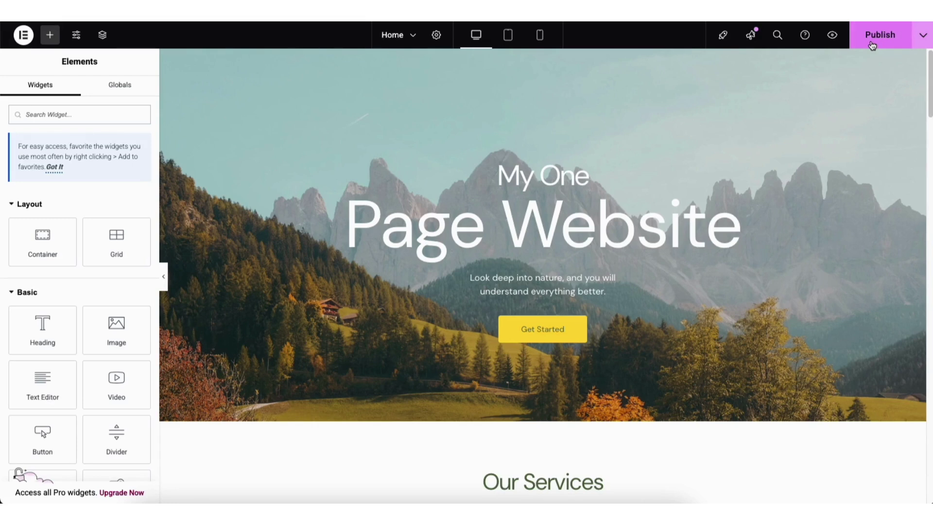
{"action": "left_click", "coordinate": [922, 37]}
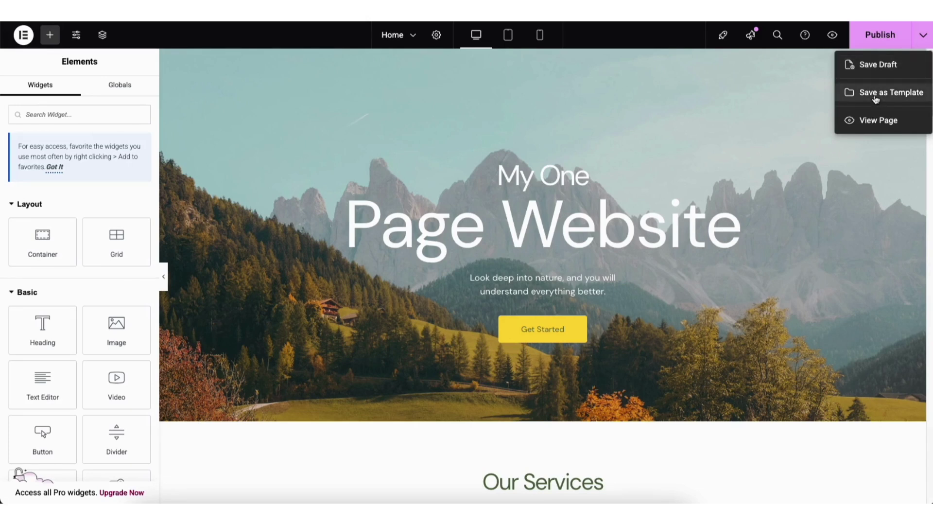
{"action": "left_click", "coordinate": [827, 101]}
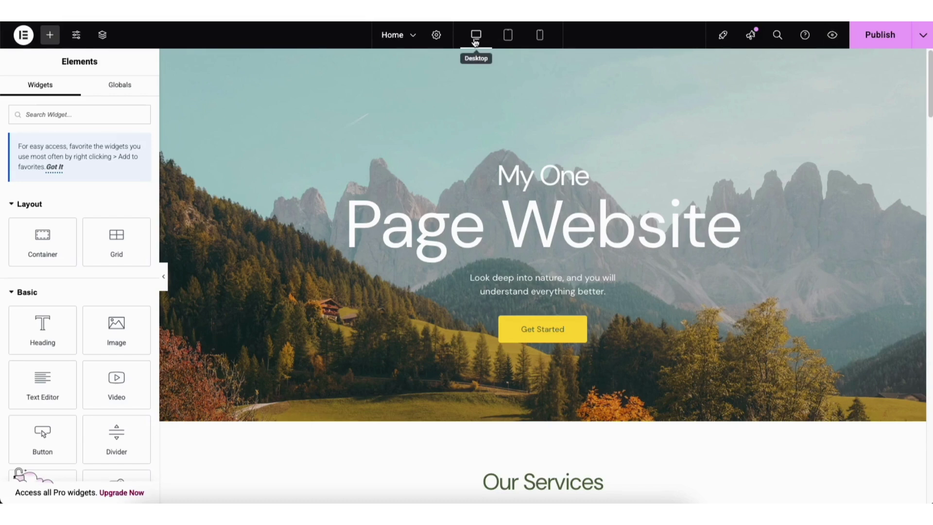
Step: Preview the home page in the tablet and mobile layouts, and return to the desktop layout
{"action": "mouse_move", "coordinate": [927, 65]}
{"action": "left_mouse_down"}
{"action": "mouse_move", "coordinate": [924, 148]}
{"action": "mouse_move", "coordinate": [925, 73]}
{"action": "left_mouse_up"}
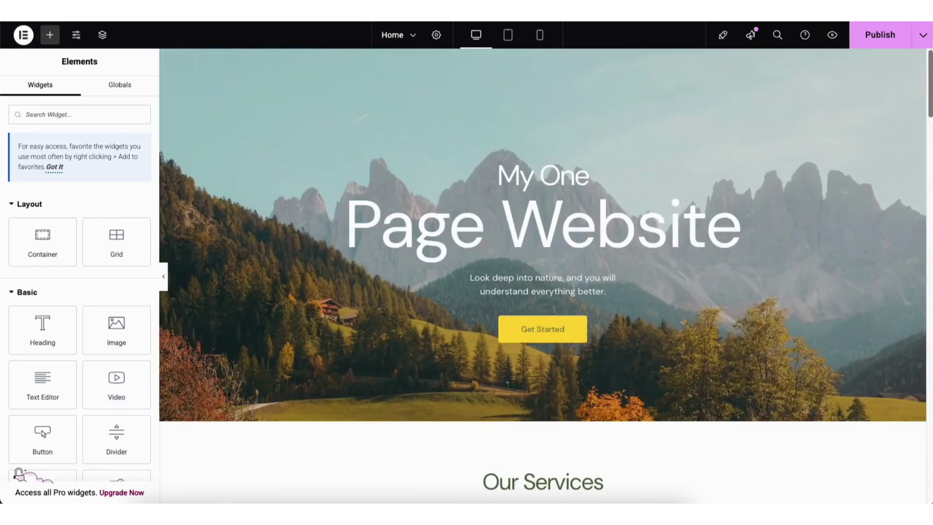
{"action": "left_click", "coordinate": [508, 35]}
{"action": "left_click_drag", "start_coordinate": [762, 94], "coordinate": [765, 68]}
{"action": "left_click", "coordinate": [540, 35]}
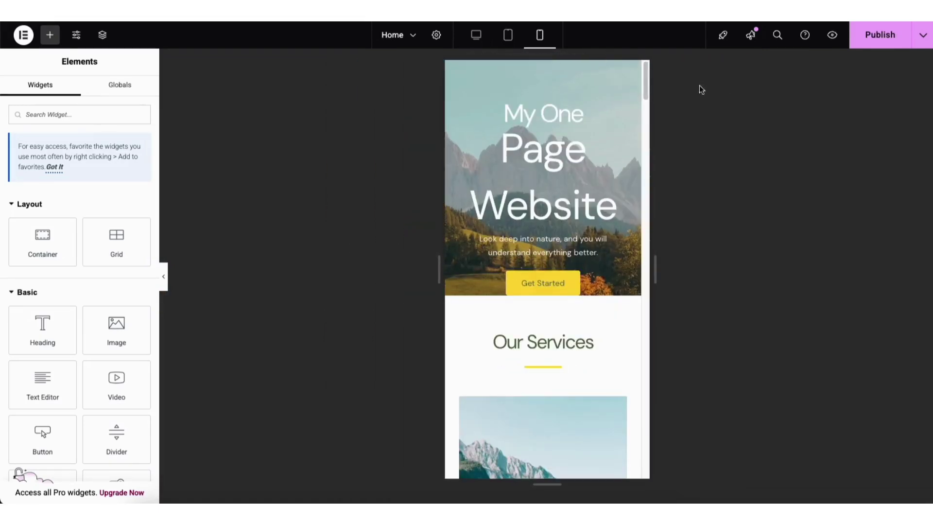
{"action": "left_click_drag", "start_coordinate": [646, 72], "coordinate": [650, 148]}
{"action": "left_click", "coordinate": [476, 35]}
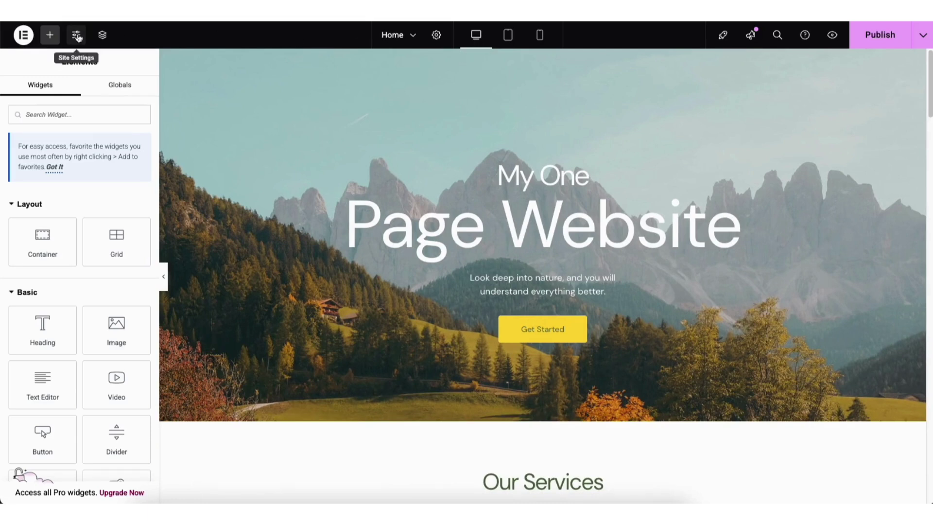
Step: Look over the available site settings, close them, and view the page's revision history
{"action": "left_click", "coordinate": [76, 36]}
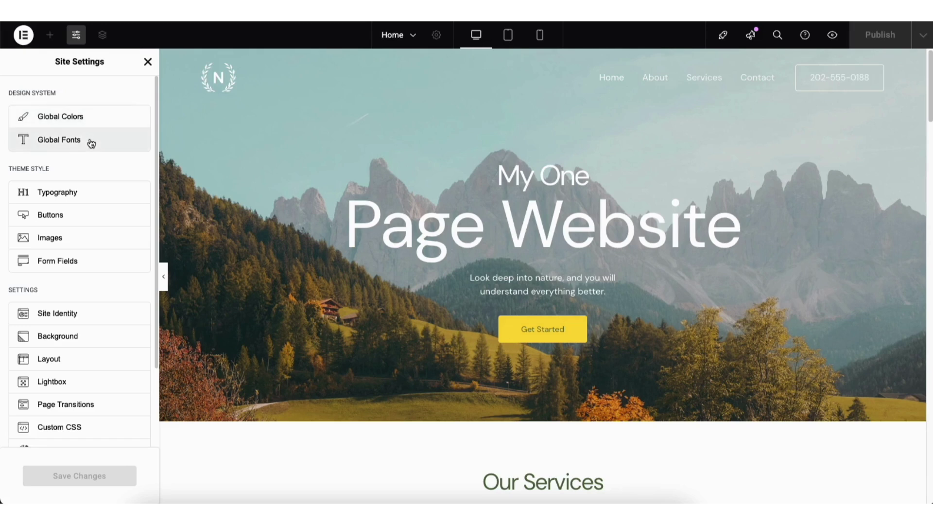
{"action": "left_click", "coordinate": [147, 61]}
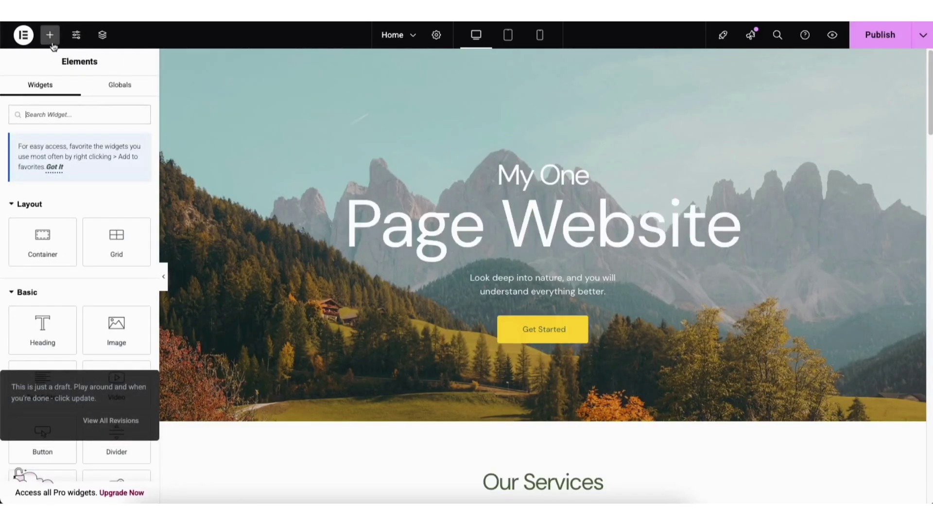
{"action": "left_click", "coordinate": [24, 36]}
{"action": "left_click", "coordinate": [51, 81]}
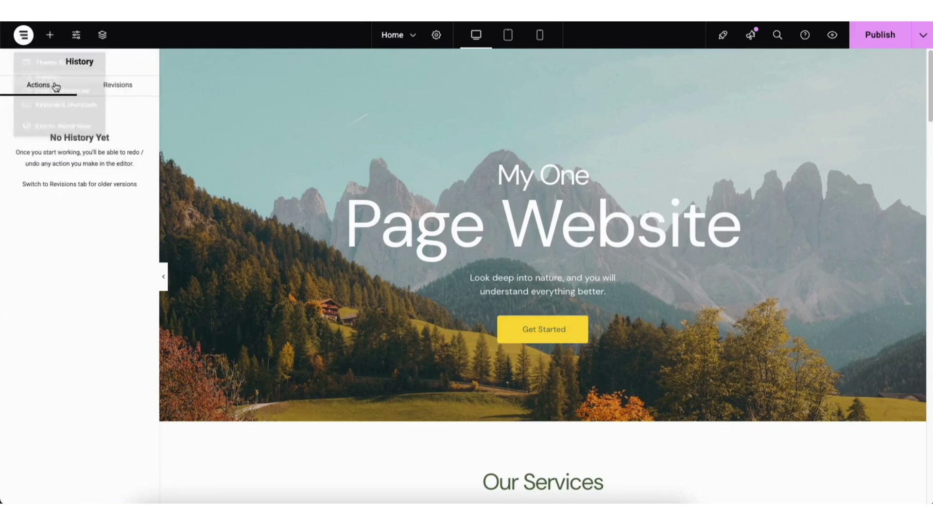
{"action": "left_click", "coordinate": [111, 86]}
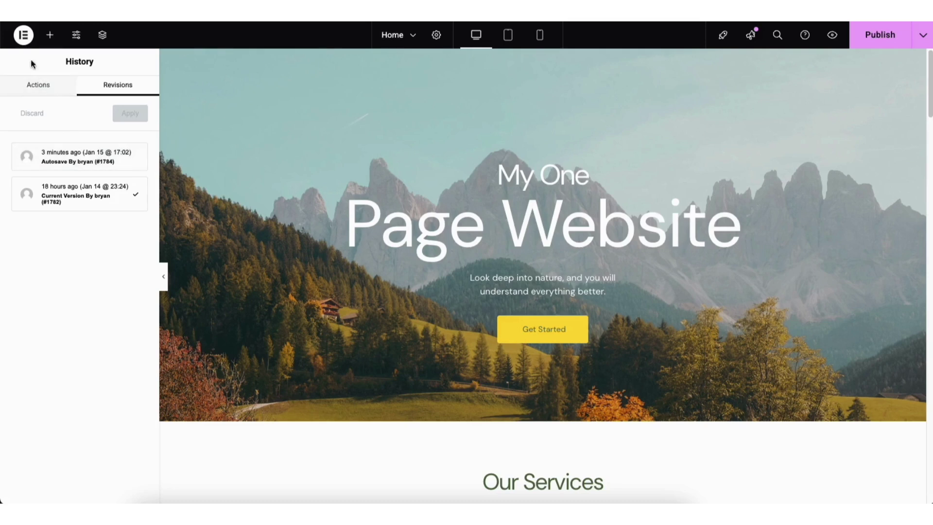
Step: Exit the Elementor editor to WordPress and leave the Home page's block editor
{"action": "left_click", "coordinate": [24, 36]}
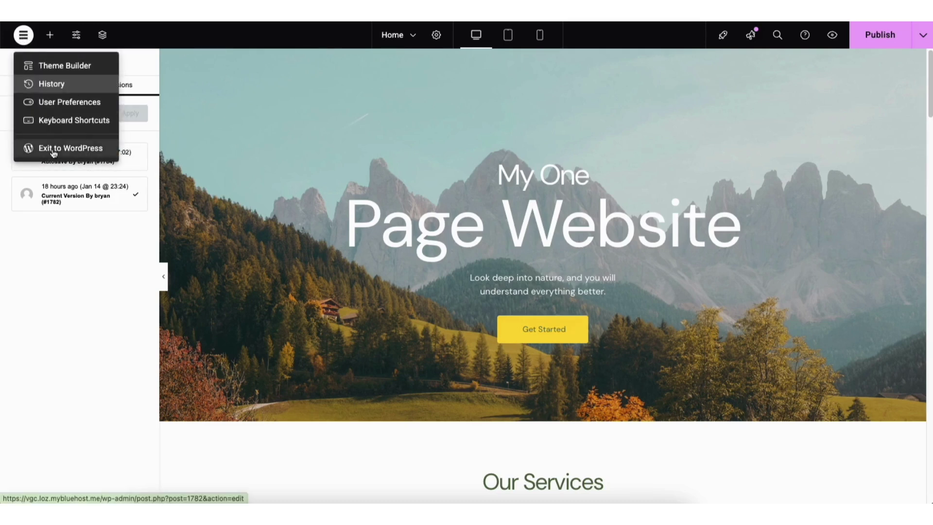
{"action": "left_click", "coordinate": [53, 151]}
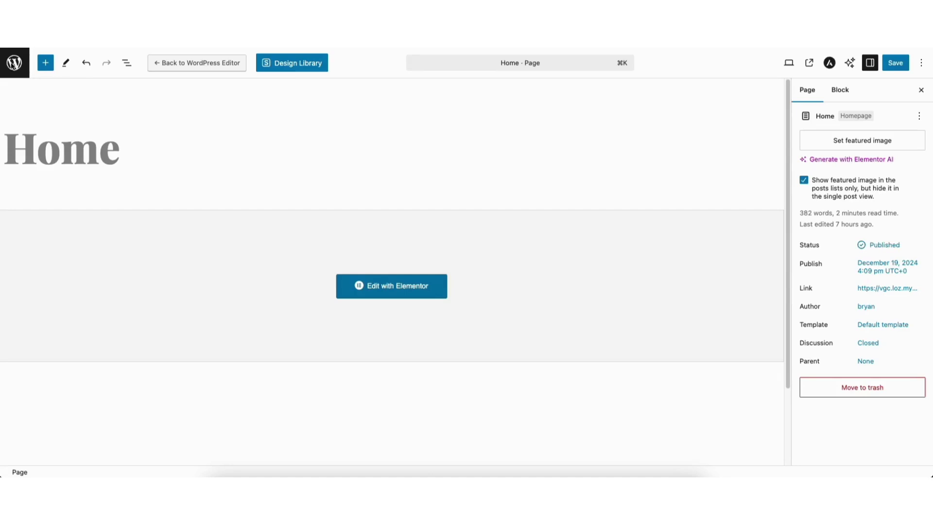
{"action": "left_click", "coordinate": [14, 64]}
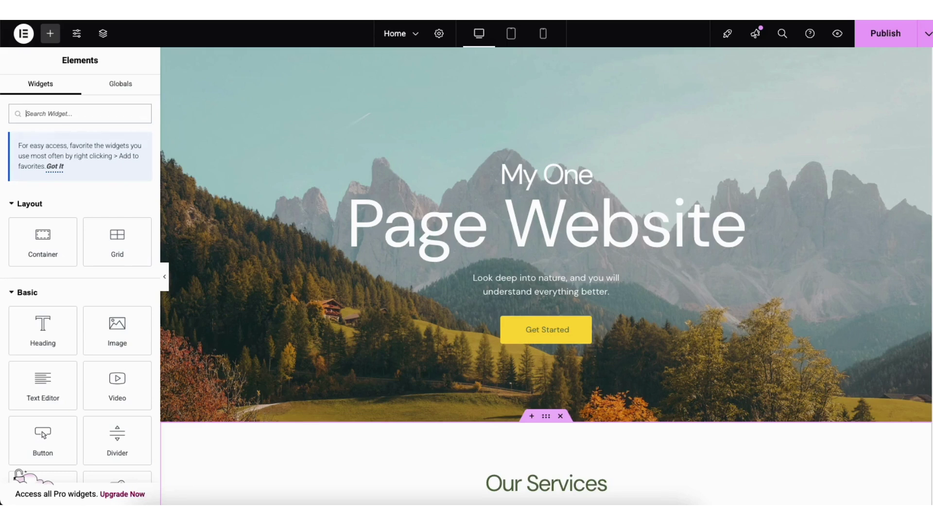
Step: Set the CSS ID of the Our Services section's outer container to services
{"action": "scroll", "coordinate": [785, 143], "scroll_direction": "down", "scroll_amount": 7}
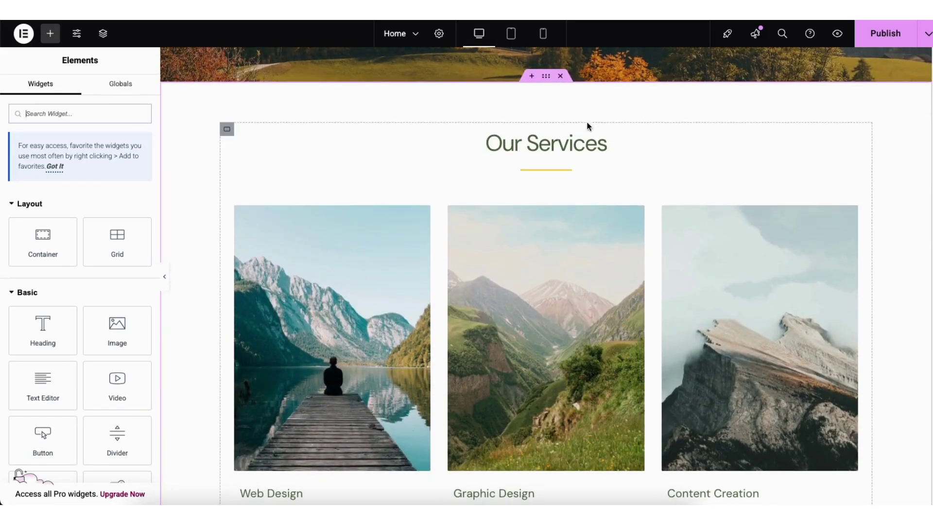
{"action": "left_click", "coordinate": [547, 79]}
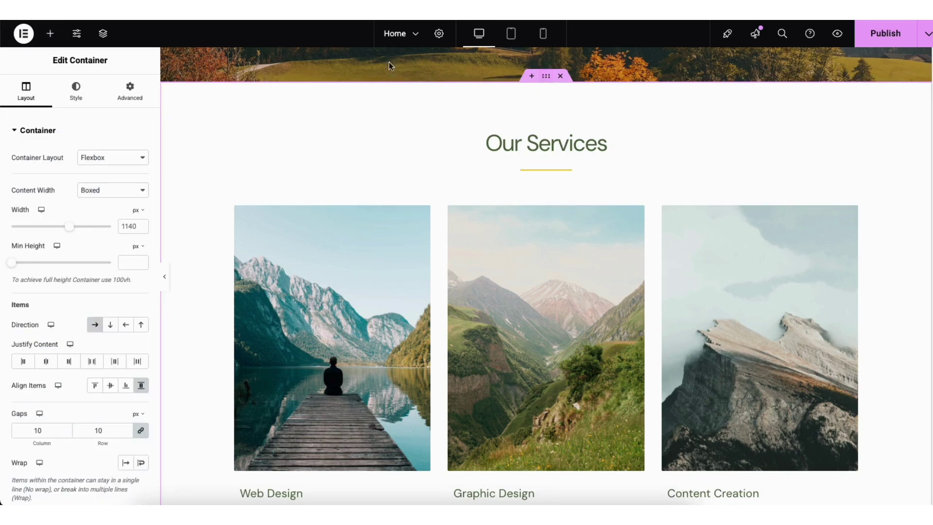
{"action": "left_click", "coordinate": [129, 91]}
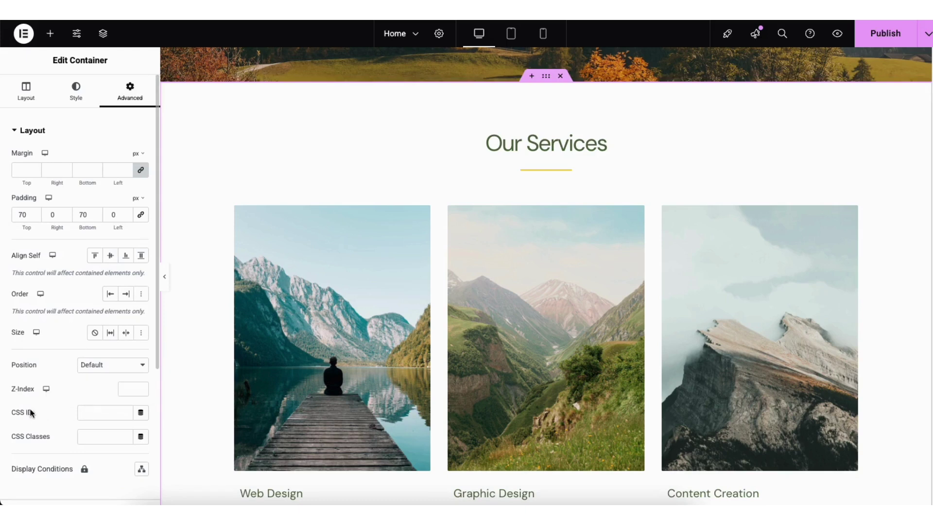
{"action": "left_click", "coordinate": [94, 409]}
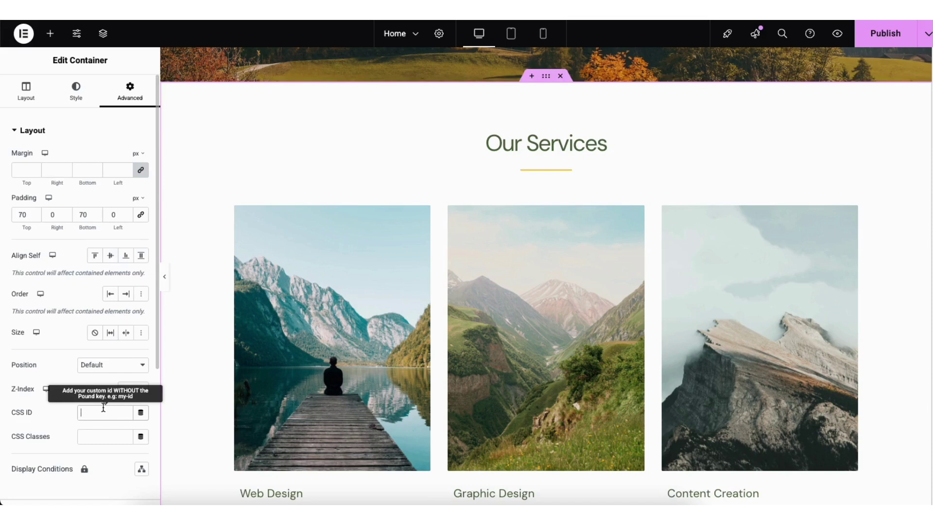
{"action": "type", "text": "services"}
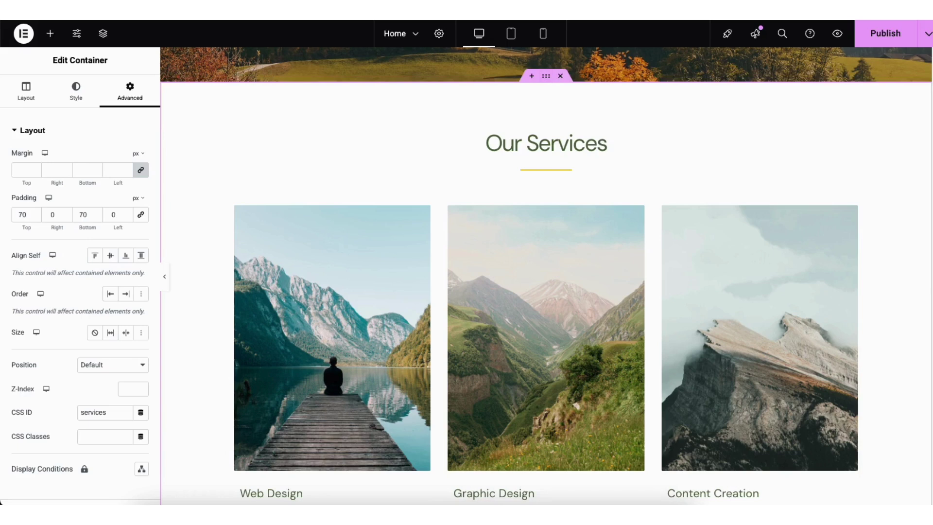
Step: Set the CSS ID of the customer quote section's outer container to testimonials
{"action": "scroll", "coordinate": [913, 175], "scroll_direction": "down", "scroll_amount": 10}
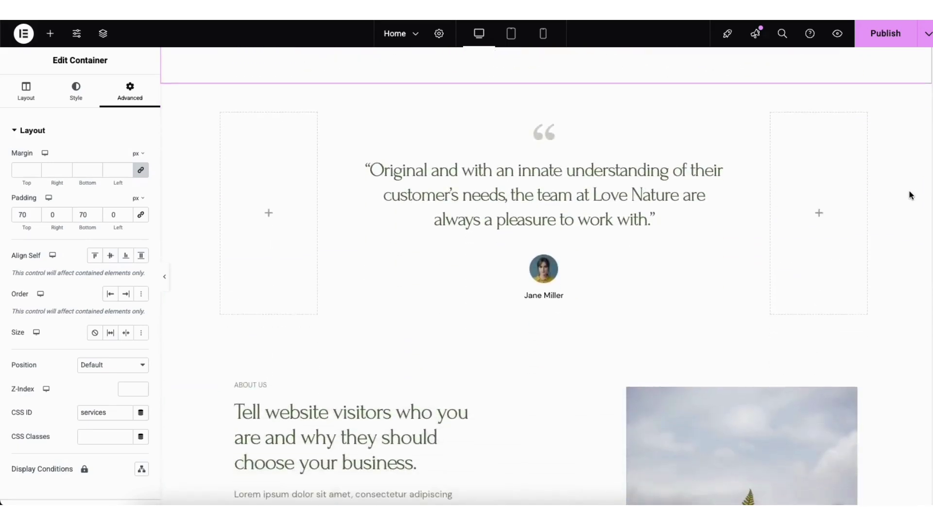
{"action": "scroll", "coordinate": [908, 196], "scroll_direction": "up", "scroll_amount": 2}
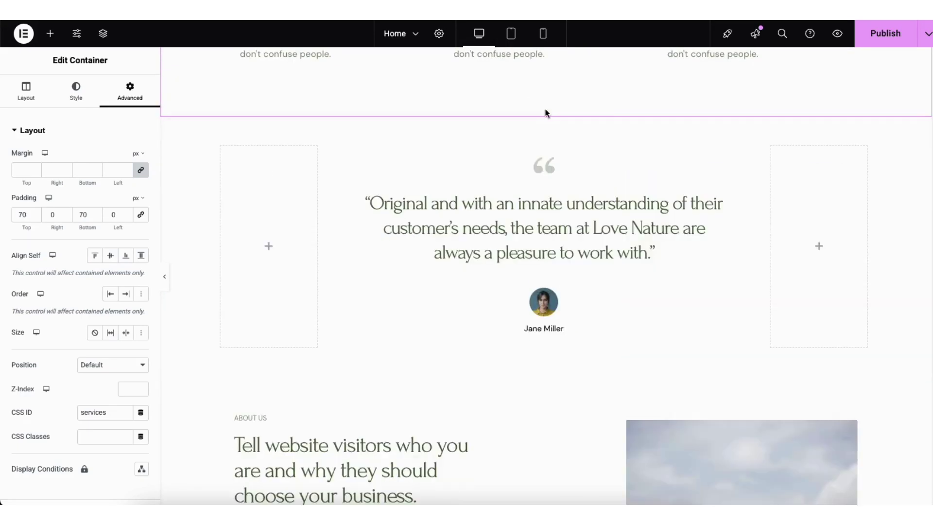
{"action": "left_click", "coordinate": [544, 112]}
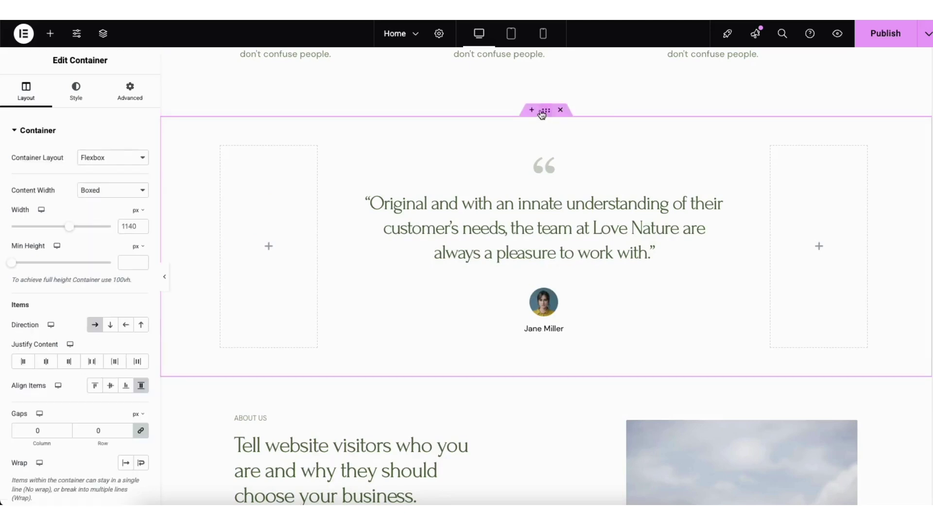
{"action": "left_click", "coordinate": [130, 92]}
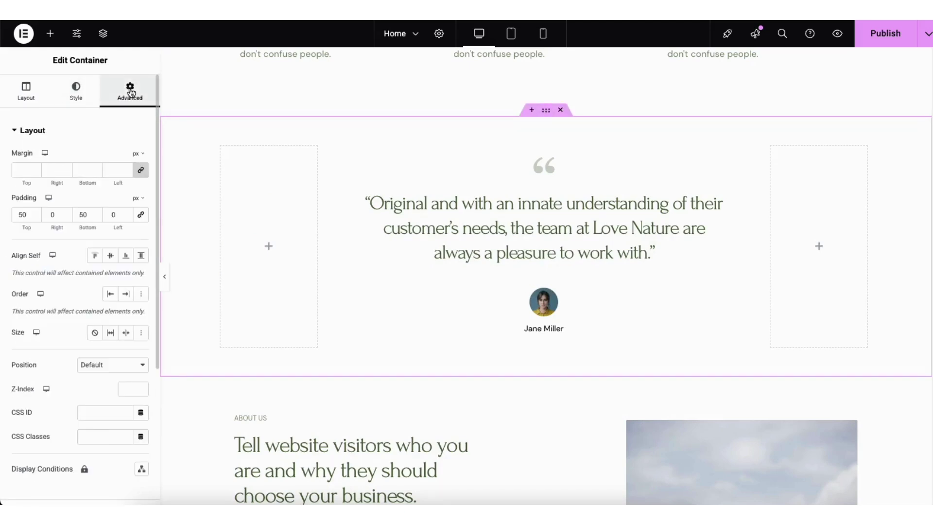
{"action": "left_click", "coordinate": [90, 411]}
{"action": "type", "text": "testim"}
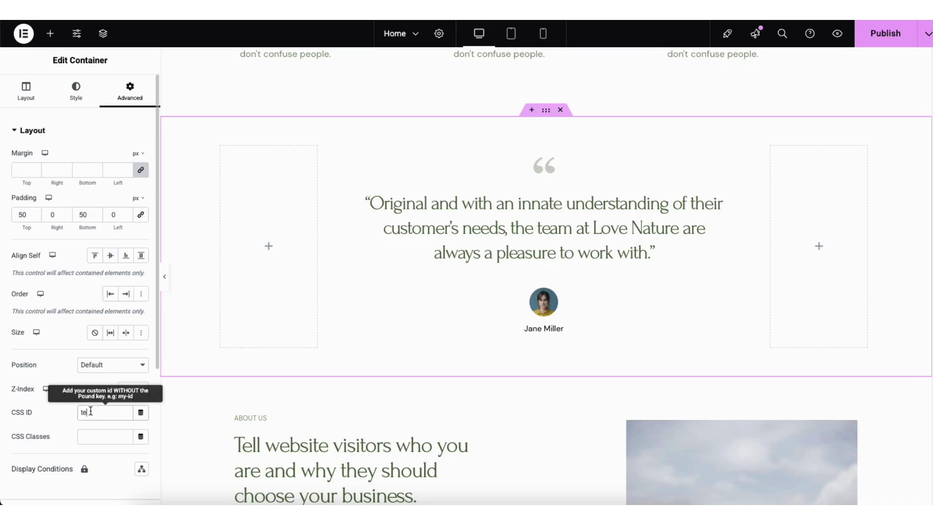
{"action": "type", "text": "onials"}
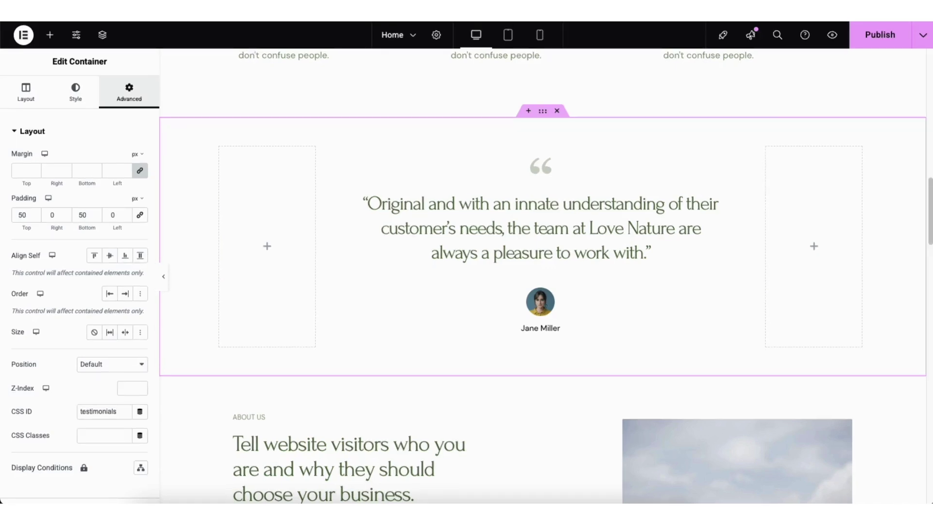
Step: Publish the home page changes and open the page preview
{"action": "left_click", "coordinate": [871, 41]}
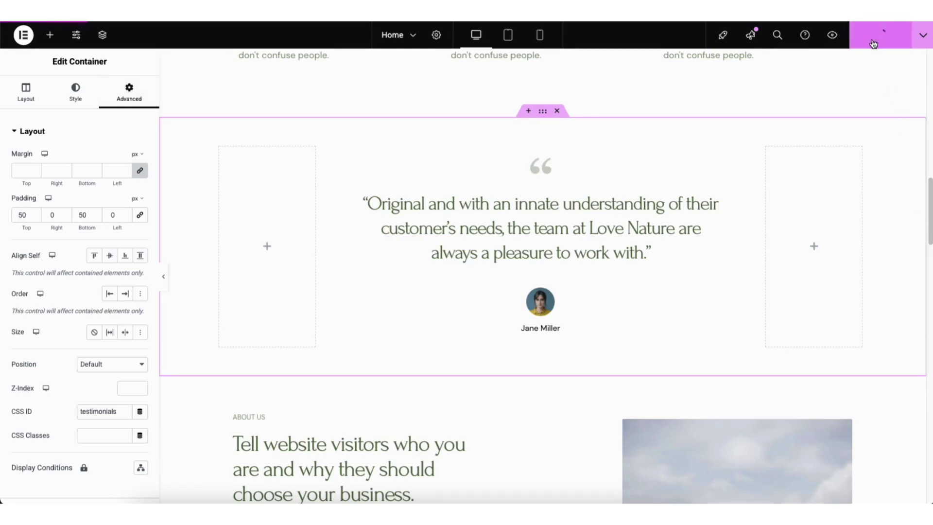
{"action": "left_click", "coordinate": [831, 36]}
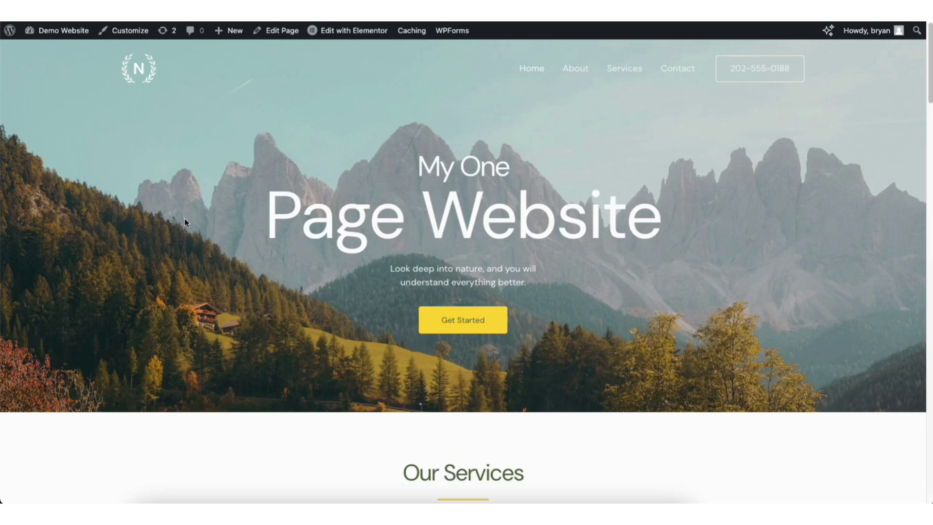
Step: In the site customizer, remove the Home, About, Services and Contact page items from the Main Menu
{"action": "left_click", "coordinate": [130, 31]}
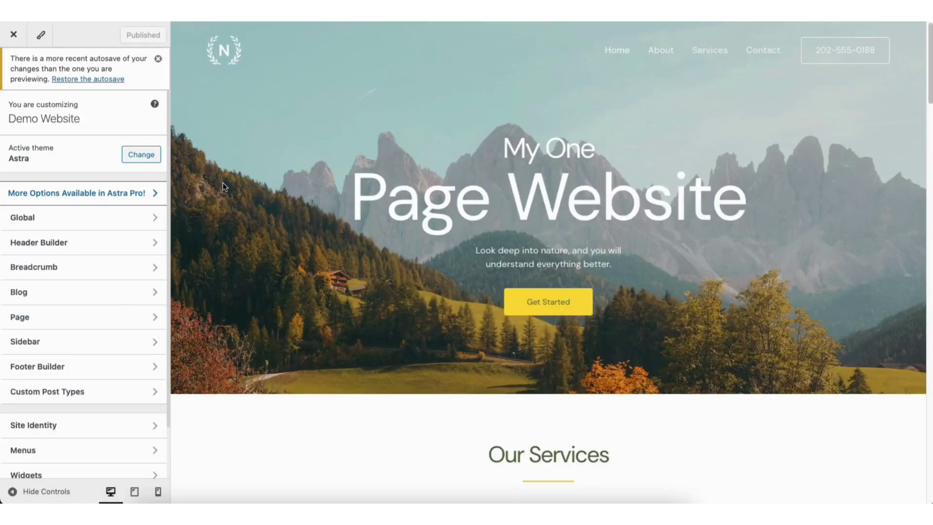
{"action": "left_click", "coordinate": [46, 450]}
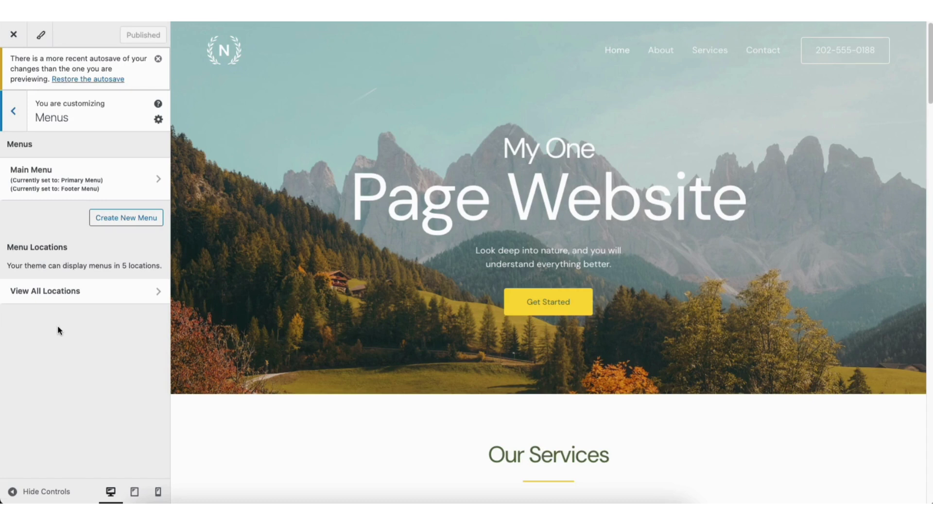
{"action": "left_click", "coordinate": [77, 187]}
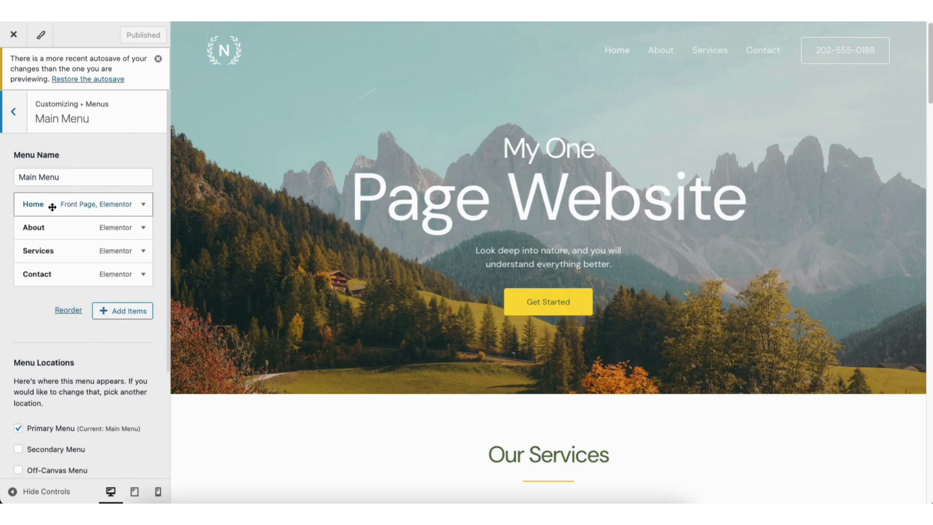
{"action": "left_click", "coordinate": [143, 205]}
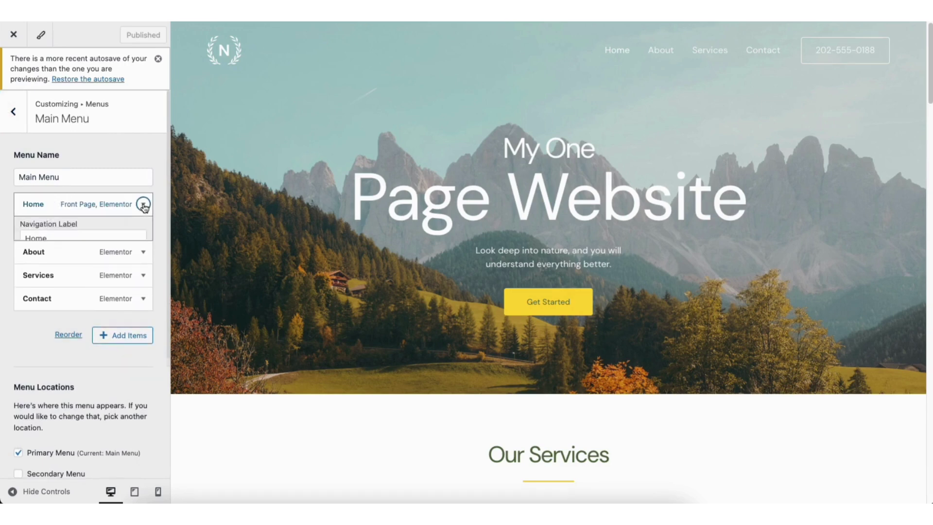
{"action": "left_click", "coordinate": [37, 276]}
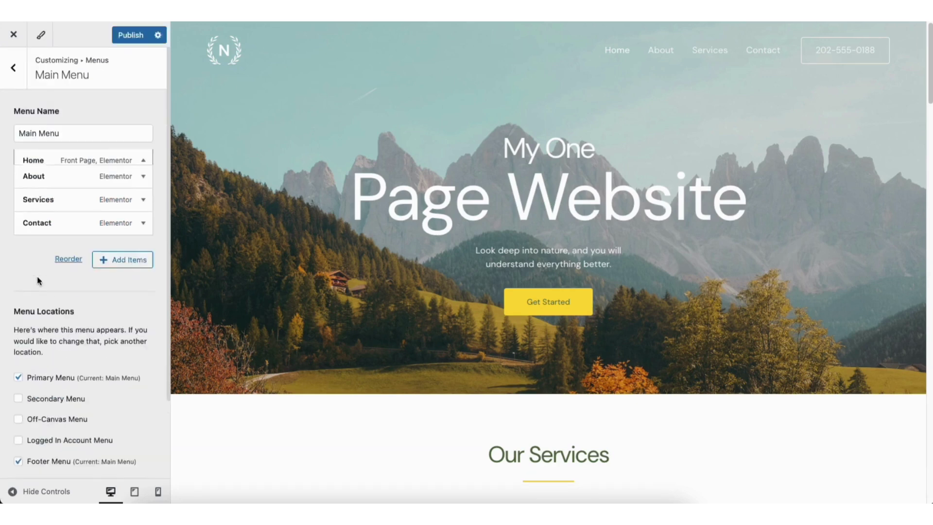
{"action": "left_click", "coordinate": [143, 160]}
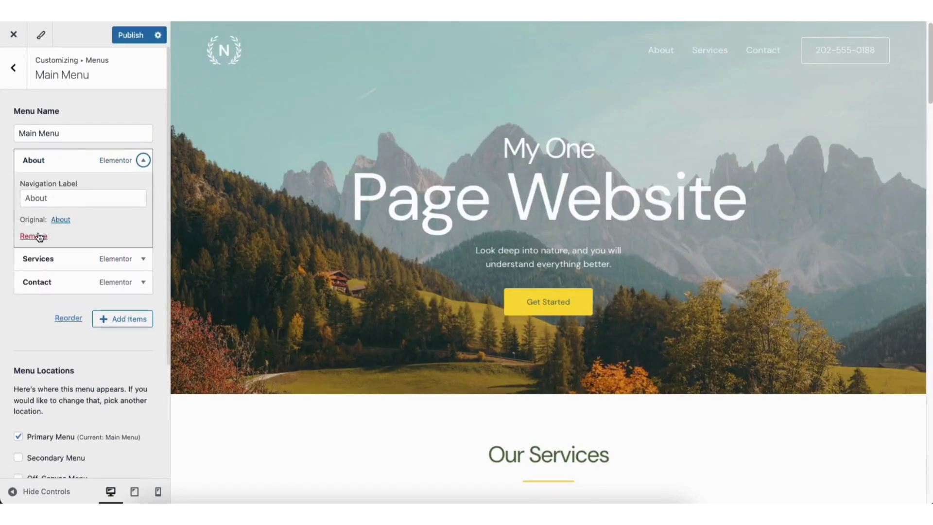
{"action": "left_click", "coordinate": [39, 236]}
{"action": "left_click", "coordinate": [144, 160]}
{"action": "left_click", "coordinate": [39, 236]}
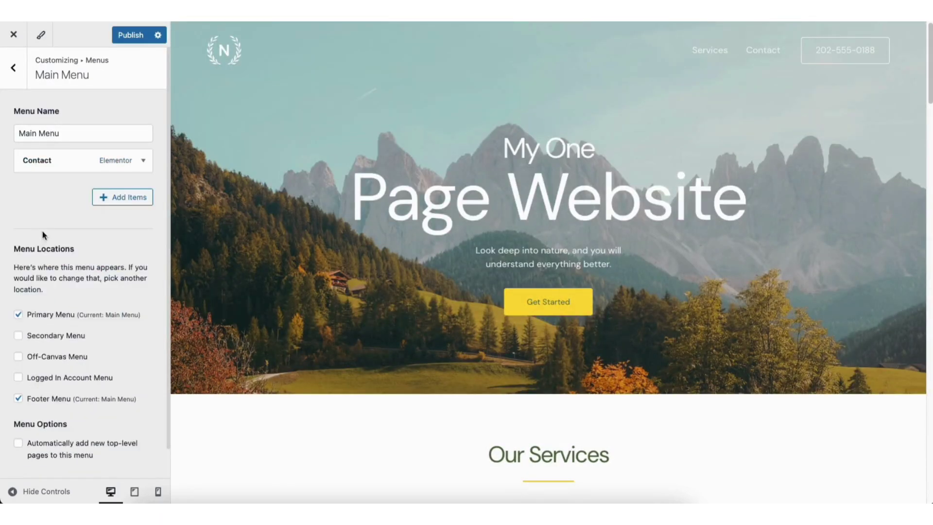
{"action": "left_click", "coordinate": [144, 160]}
{"action": "left_click", "coordinate": [36, 236]}
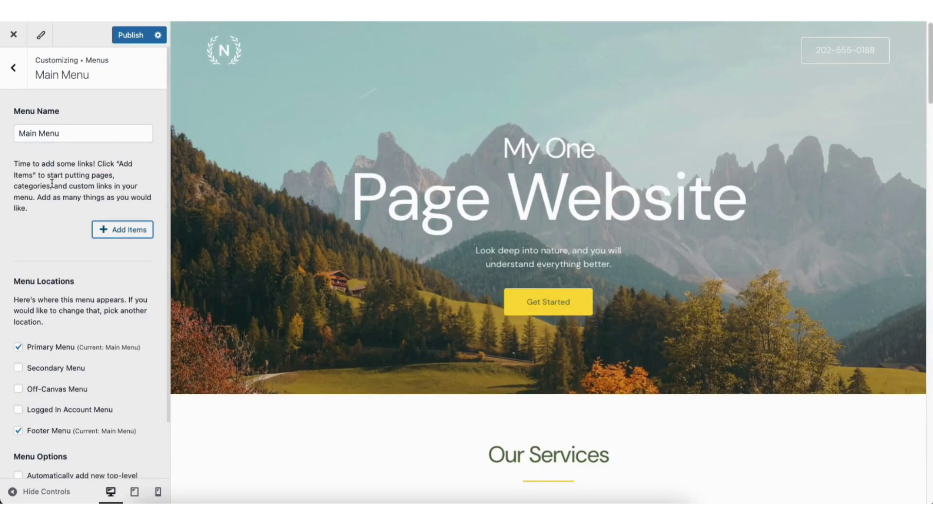
Step: Add a custom link to the Main Menu with URL #services and link text Services
{"action": "left_click", "coordinate": [108, 232]}
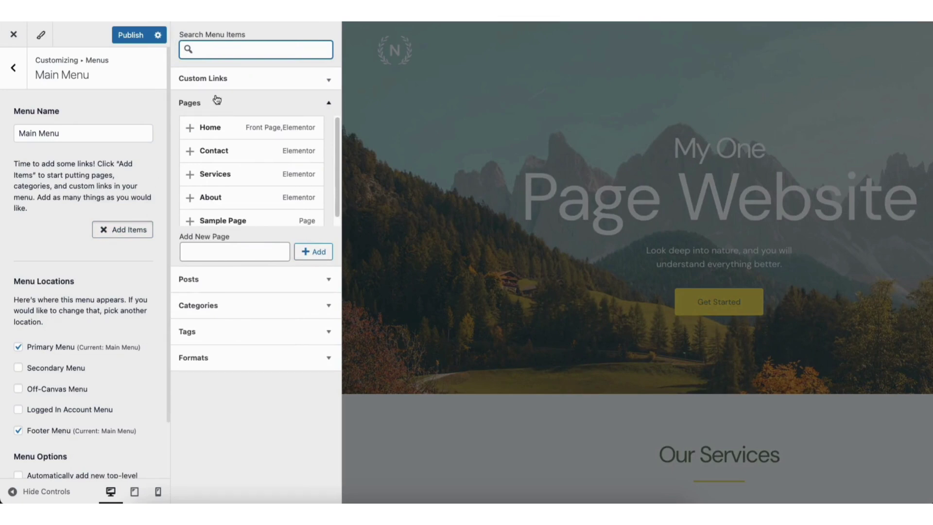
{"action": "left_click", "coordinate": [211, 80]}
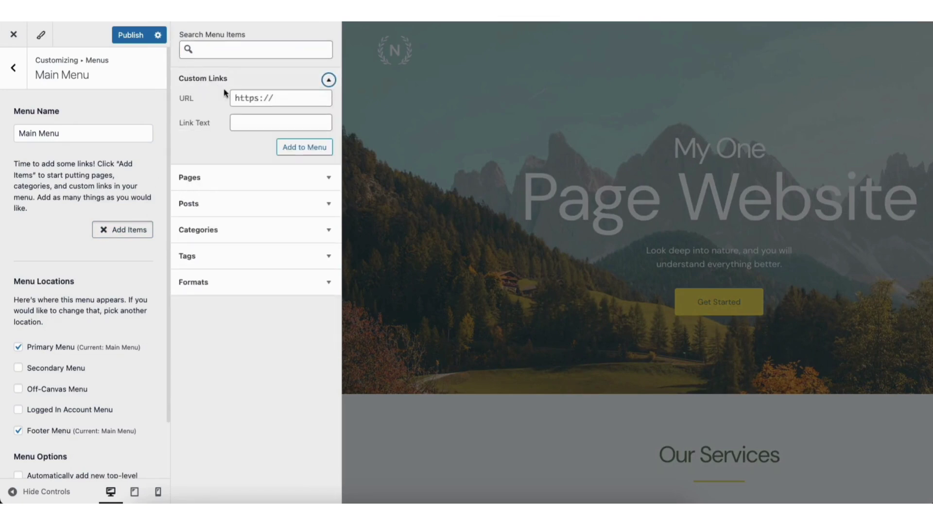
{"action": "left_click", "coordinate": [261, 98]}
{"action": "type", "text": "#"}
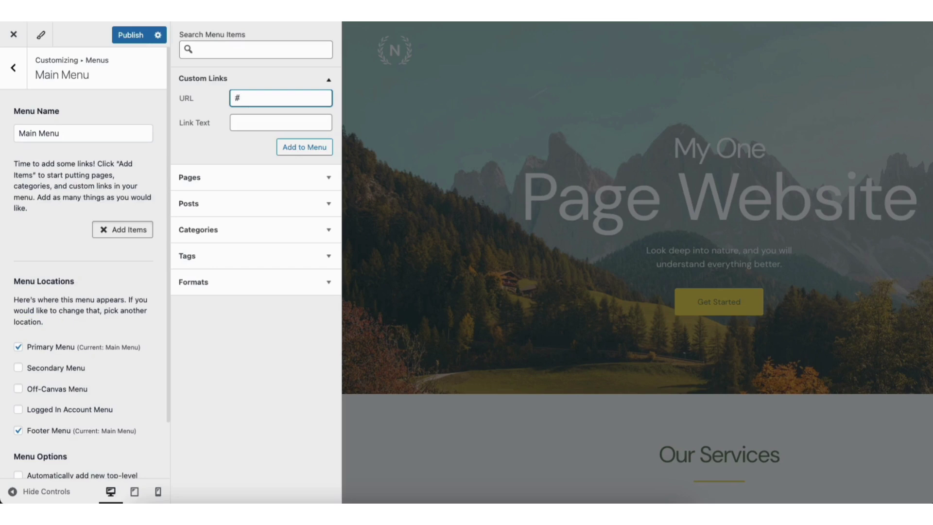
{"action": "type", "text": "services"}
{"action": "left_click", "coordinate": [250, 121]}
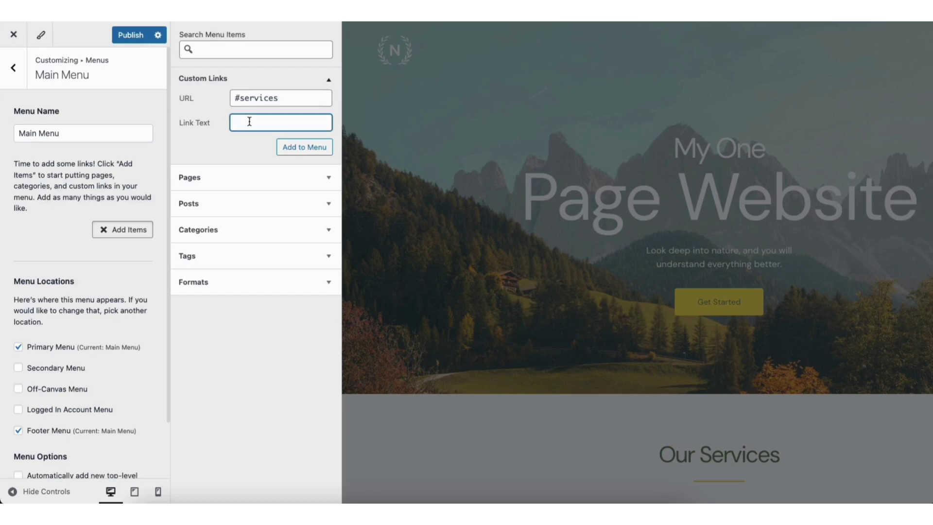
{"action": "type", "text": "Services"}
{"action": "left_click", "coordinate": [289, 148]}
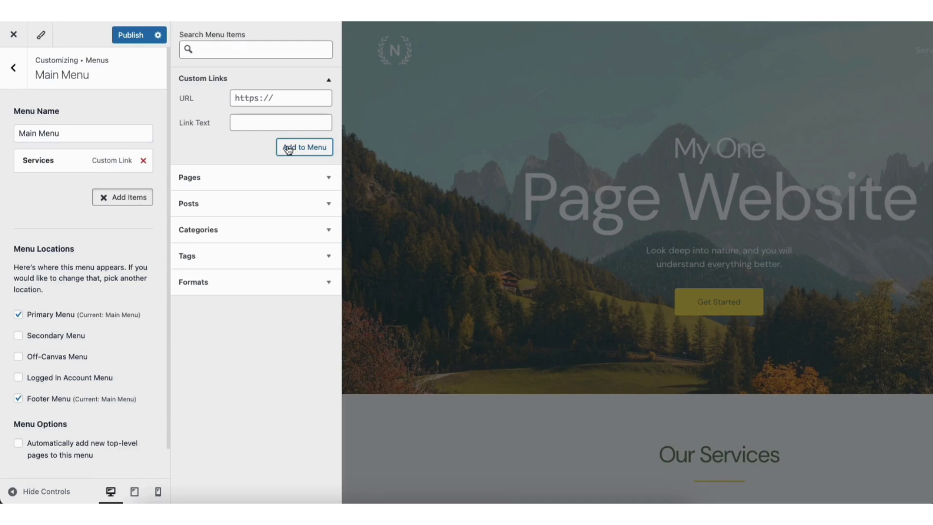
Step: Add a custom link to the Main Menu with URL #about and link text About
{"action": "left_click", "coordinate": [255, 98]}
{"action": "type", "text": "#about"}
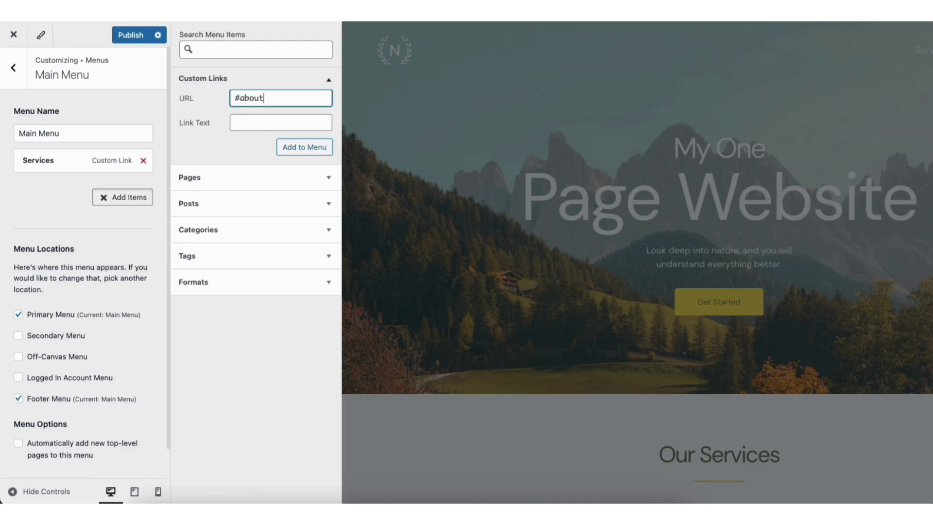
{"action": "left_click", "coordinate": [251, 122]}
{"action": "type", "text": "About"}
{"action": "left_click", "coordinate": [290, 148]}
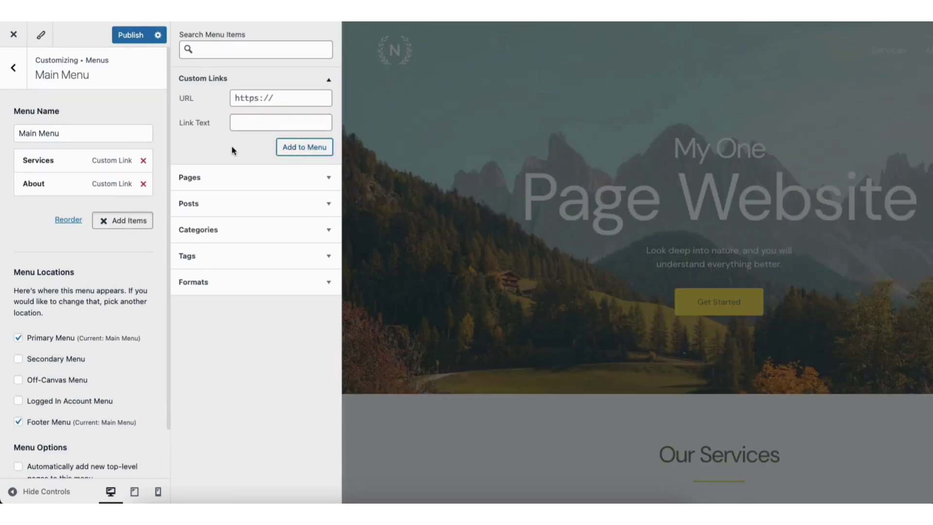
Step: Add Testimonials and Contact custom links to the Main Menu, and publish the menu changes before leaving the customizer
{"action": "left_click", "coordinate": [249, 99]}
{"action": "type", "text": "#"}
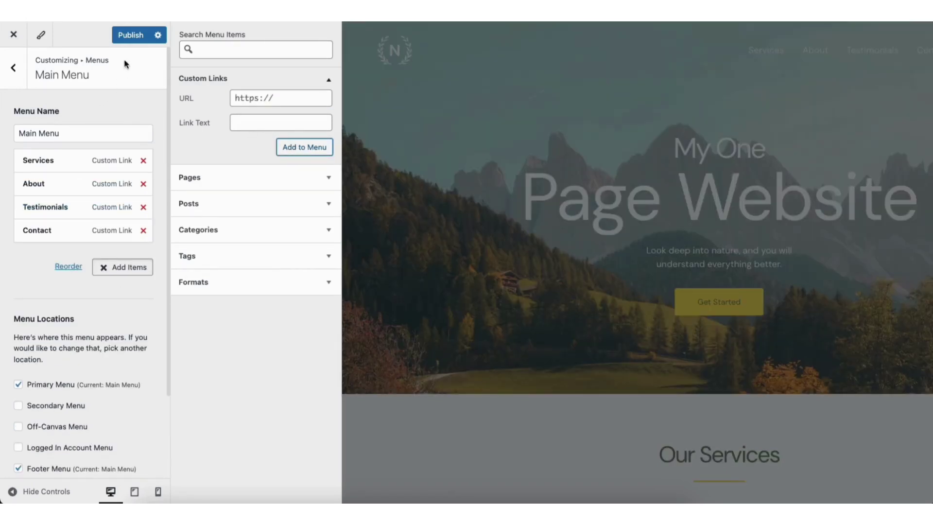
{"action": "left_click", "coordinate": [130, 36]}
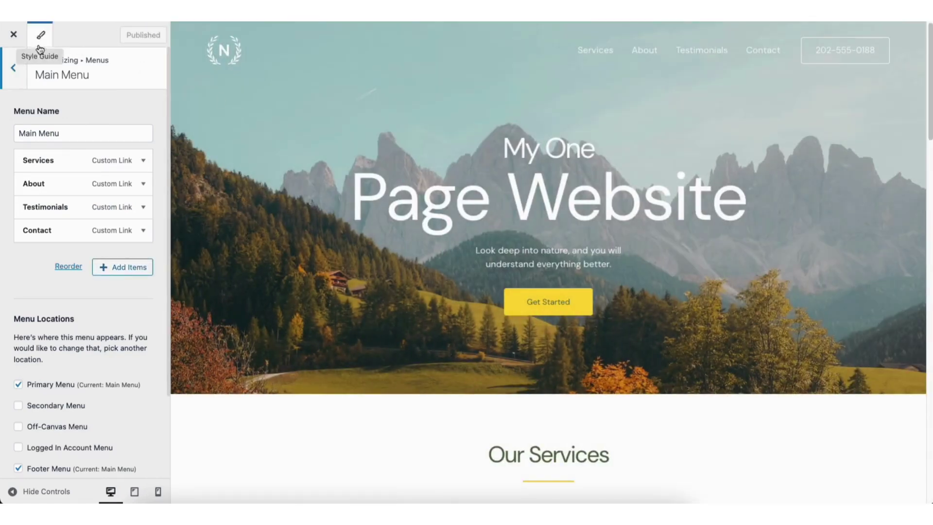
{"action": "left_click", "coordinate": [13, 35]}
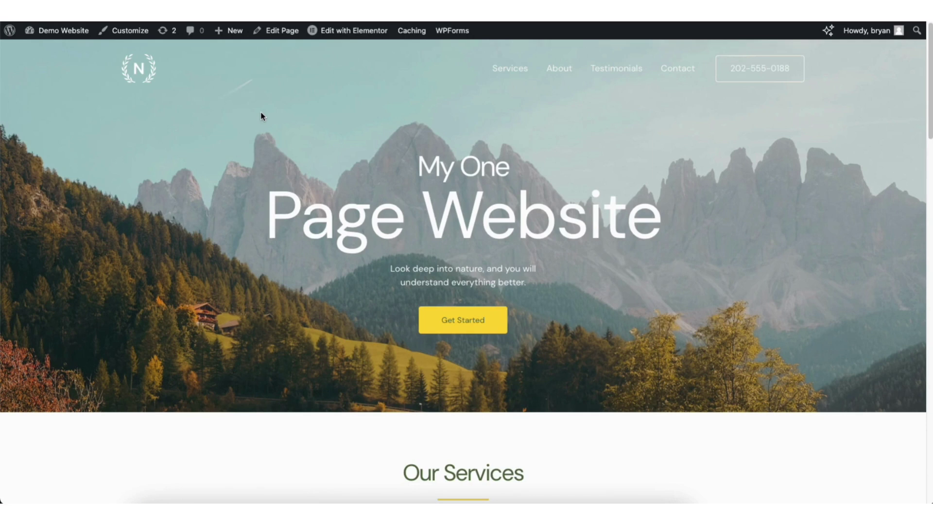
Step: Test the Services and About links in the header menu of the live page
{"action": "left_click", "coordinate": [509, 71]}
{"action": "scroll", "coordinate": [929, 144], "scroll_direction": "up", "scroll_amount": 10}
{"action": "left_click", "coordinate": [562, 77]}
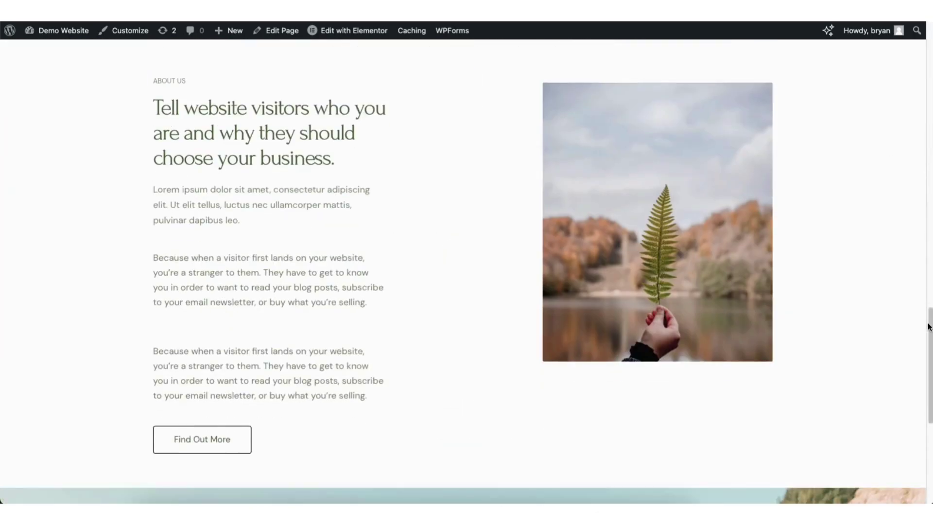
Step: Test the Testimonials and Contact links in the header menu of the live page, and return to the page's hero section
{"action": "scroll", "coordinate": [926, 296], "scroll_direction": "up", "scroll_amount": 10}
{"action": "left_click", "coordinate": [600, 72]}
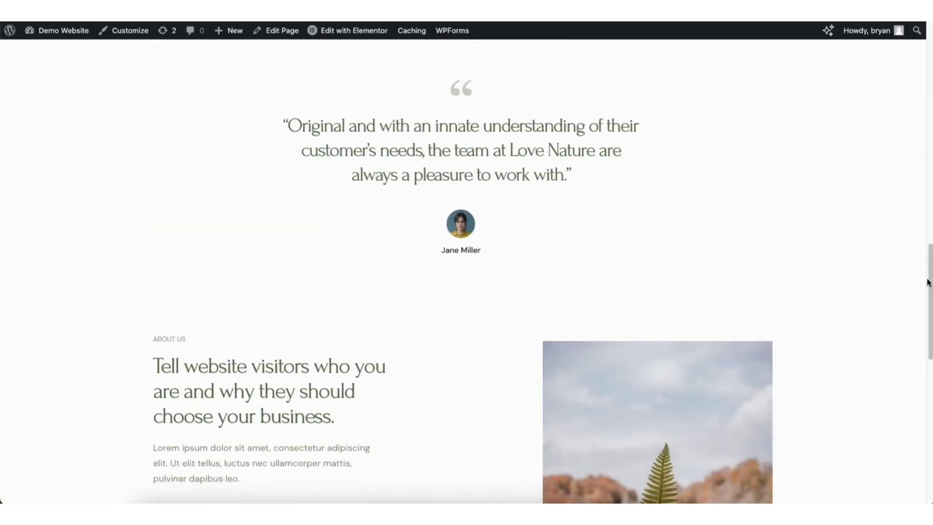
{"action": "scroll", "coordinate": [906, 92], "scroll_direction": "up", "scroll_amount": 10}
{"action": "left_click", "coordinate": [666, 75]}
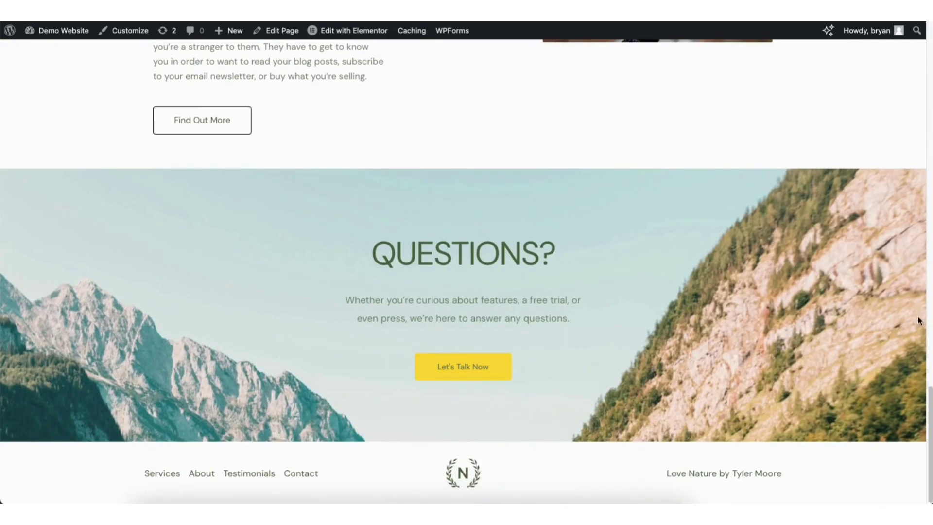
{"action": "scroll", "coordinate": [912, 291], "scroll_direction": "up", "scroll_amount": 10}
{"action": "scroll", "coordinate": [896, 51], "scroll_direction": "up", "scroll_amount": 2}
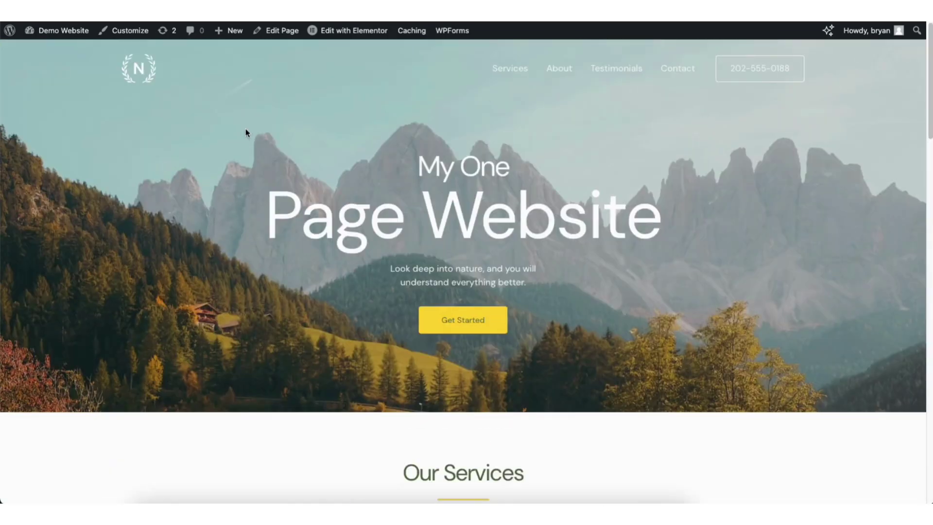
Step: Set the hero's Get Started button link to #contact in Elementor, publish the page and test the button on the live page
{"action": "left_click", "coordinate": [341, 32]}
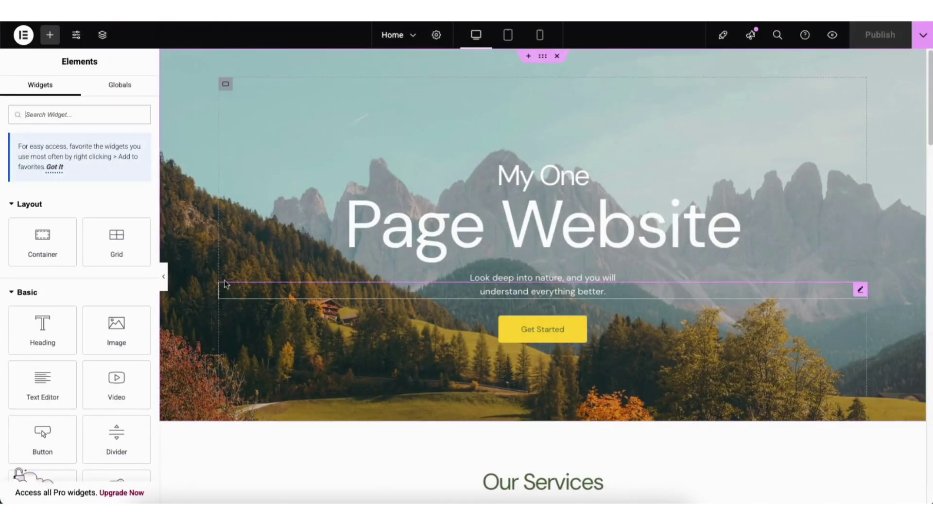
{"action": "left_click", "coordinate": [519, 335]}
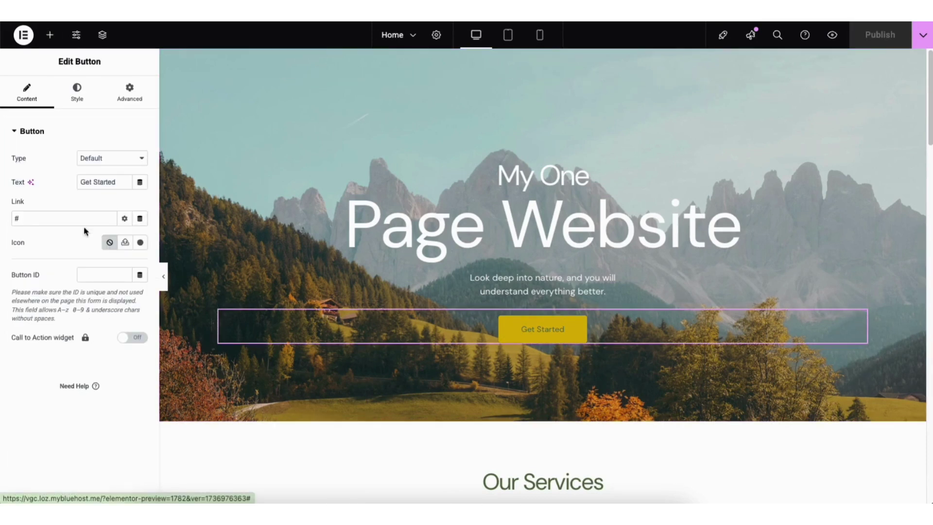
{"action": "left_click", "coordinate": [33, 216]}
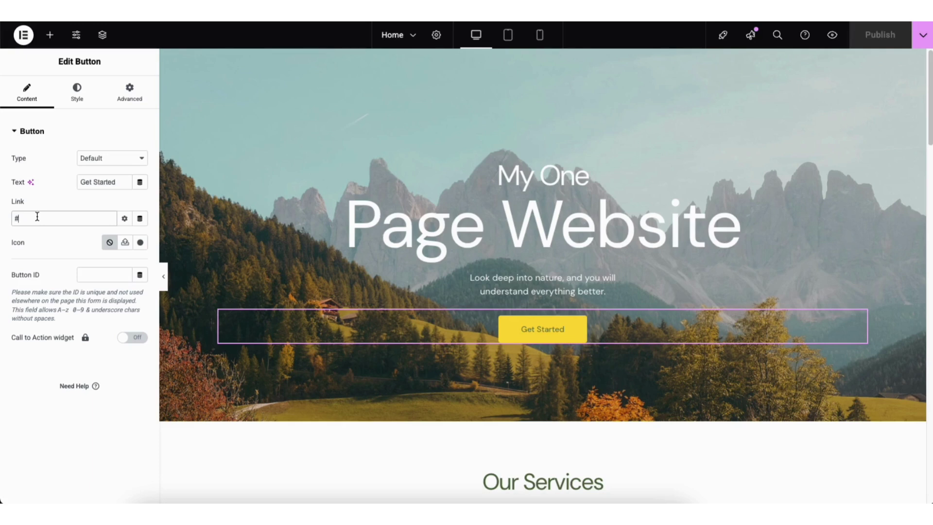
{"action": "type", "text": "contact"}
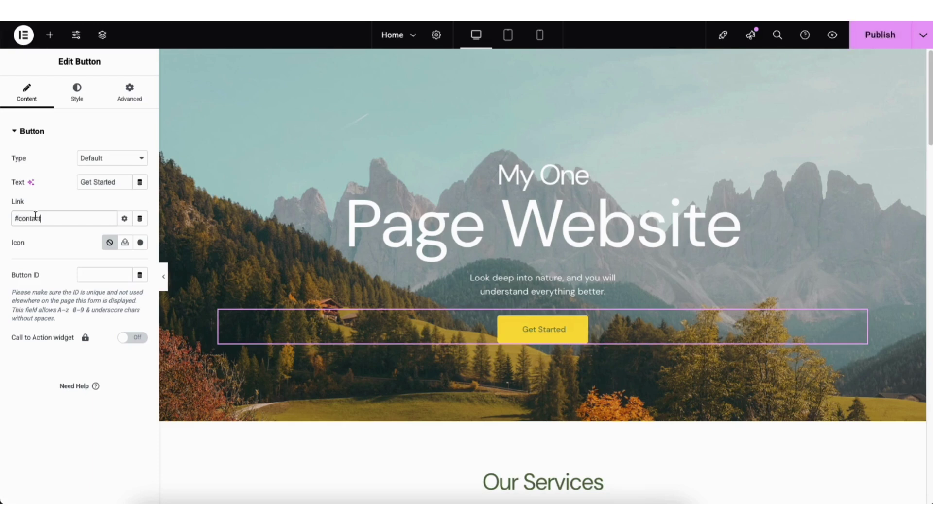
{"action": "left_click", "coordinate": [872, 37]}
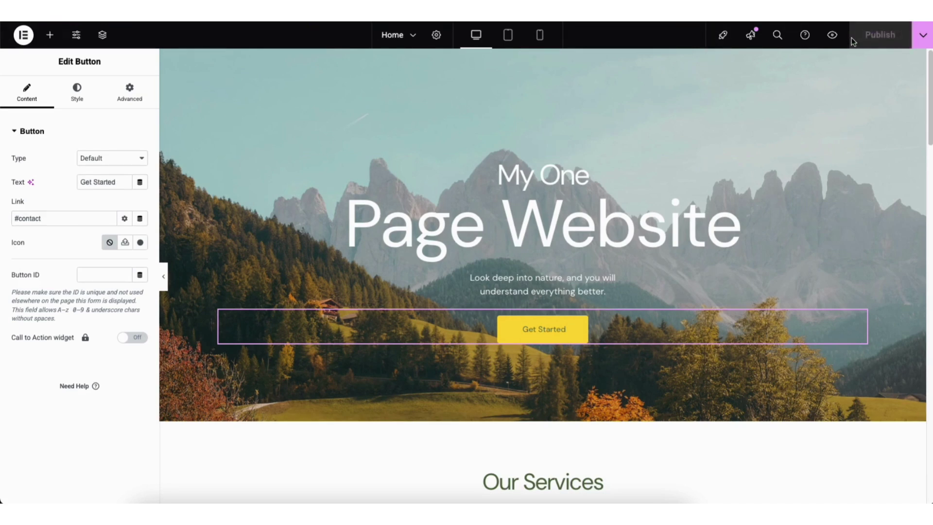
{"action": "left_click", "coordinate": [831, 36]}
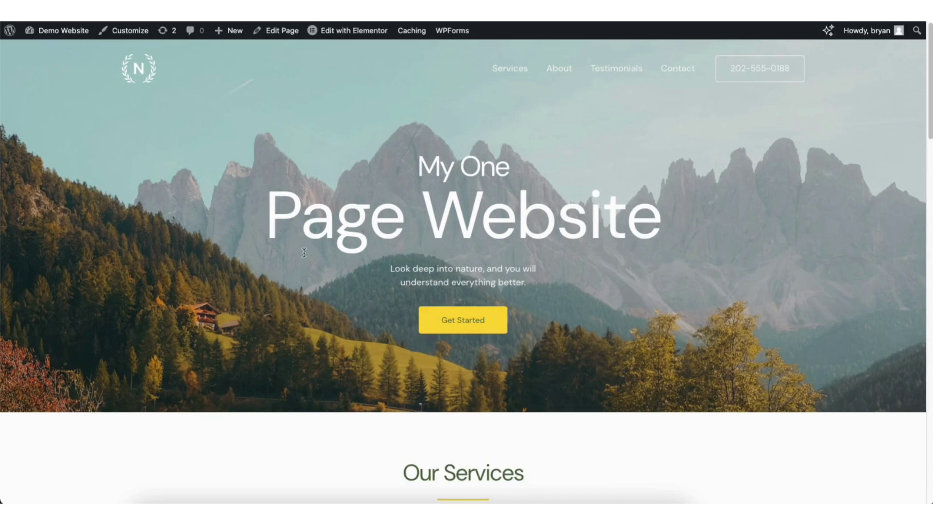
{"action": "left_click", "coordinate": [450, 322]}
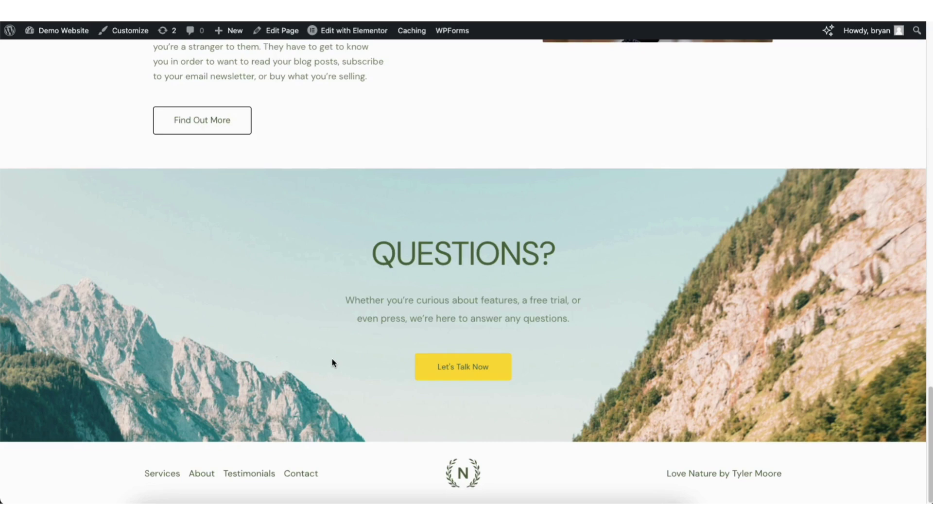
Step: Examine the customizer's footer builder: the HTML 1 logo element's settings, the primary footer layout and the elements available for the empty row above
{"action": "left_click", "coordinate": [131, 32]}
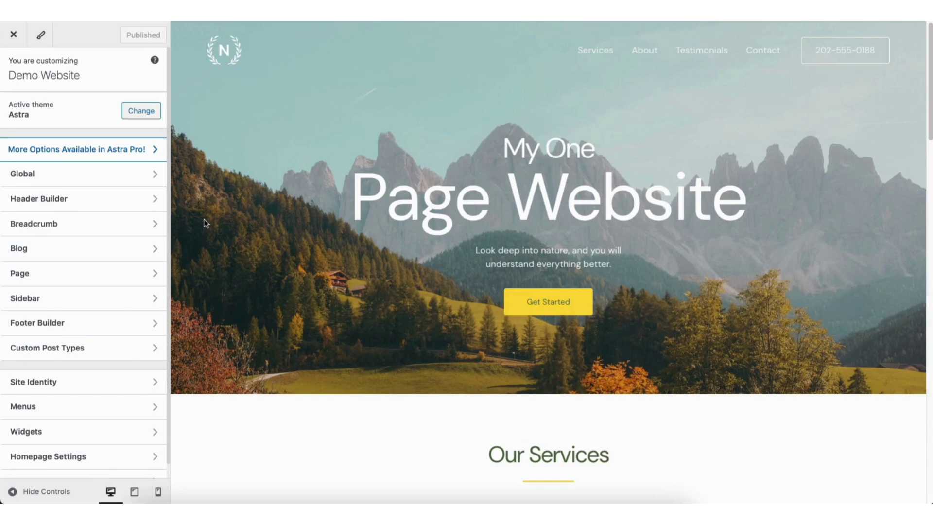
{"action": "left_click", "coordinate": [40, 323]}
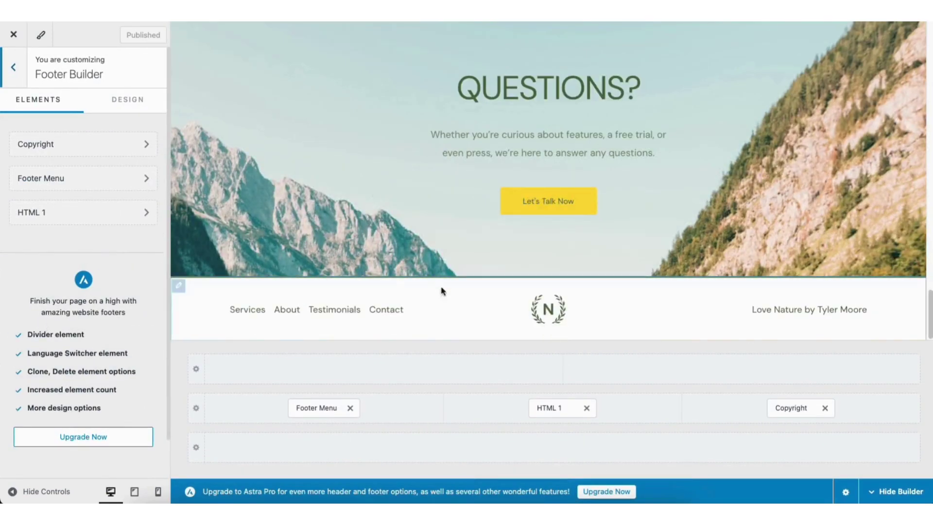
{"action": "left_click", "coordinate": [509, 304]}
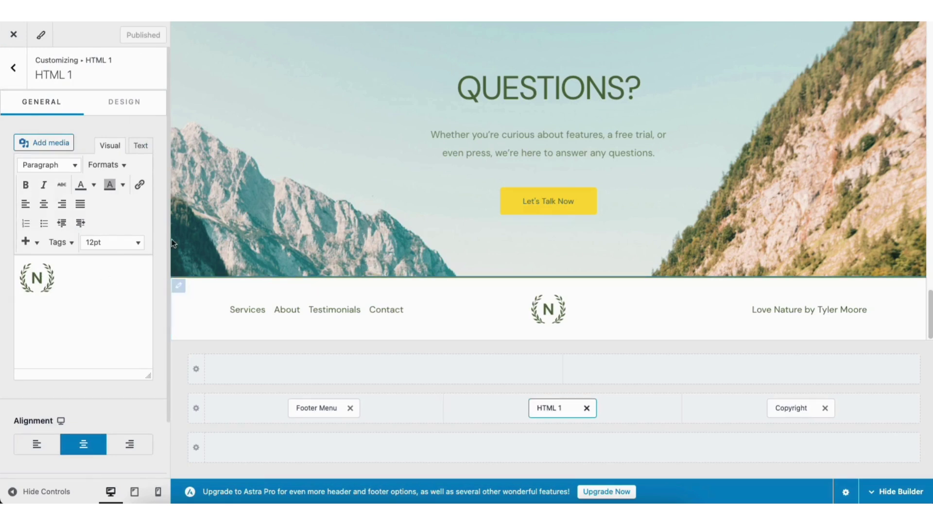
{"action": "left_click", "coordinate": [118, 103]}
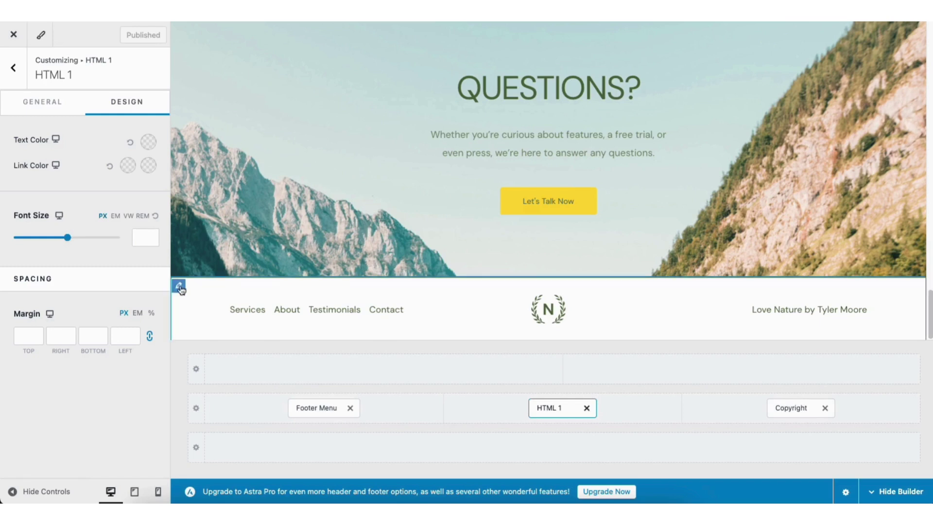
{"action": "left_click", "coordinate": [178, 287]}
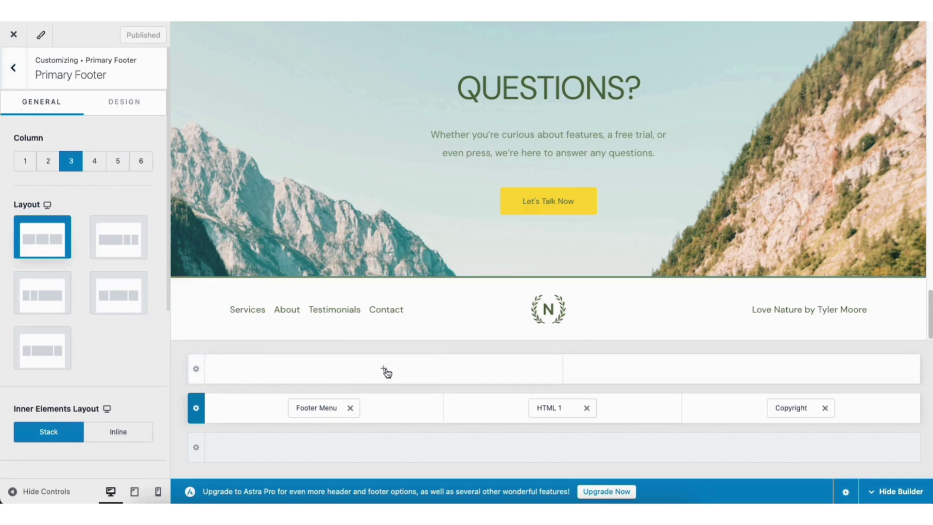
{"action": "left_click", "coordinate": [384, 370]}
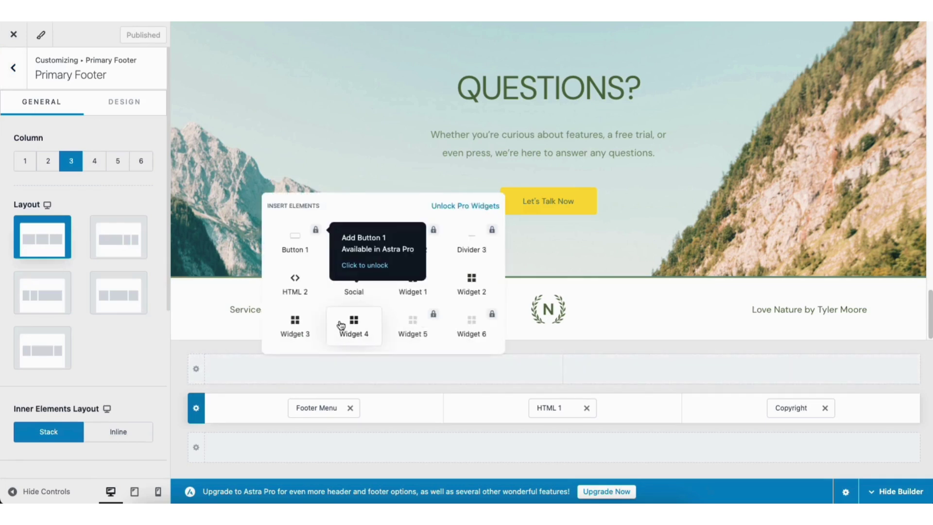
{"action": "left_click", "coordinate": [544, 342]}
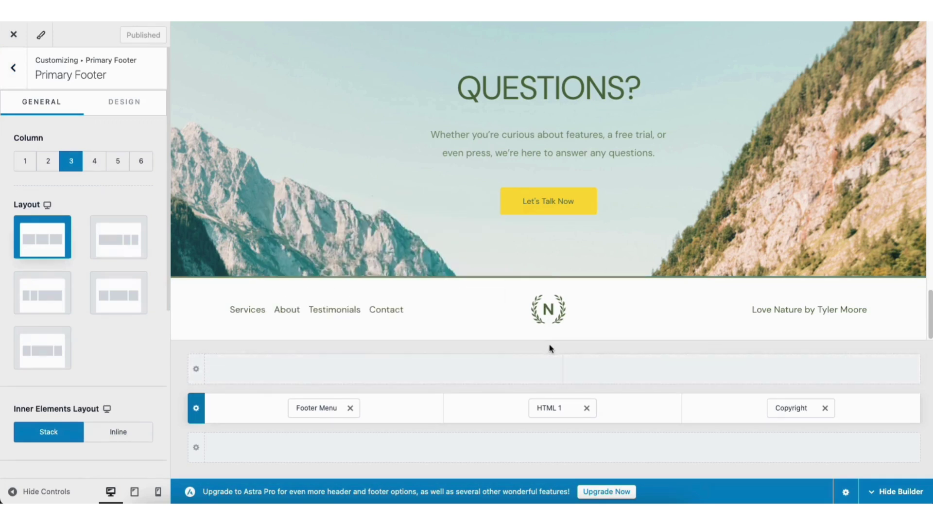
Step: Review the header's primary menu and phone button settings, and remove the phone button from the header
{"action": "left_click_drag", "start_coordinate": [930, 301], "coordinate": [930, 33]}
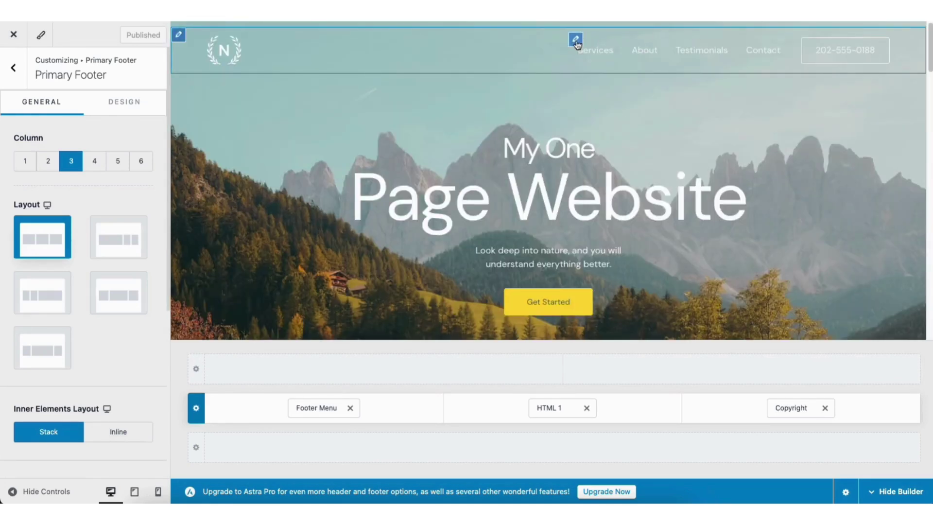
{"action": "left_click", "coordinate": [575, 40]}
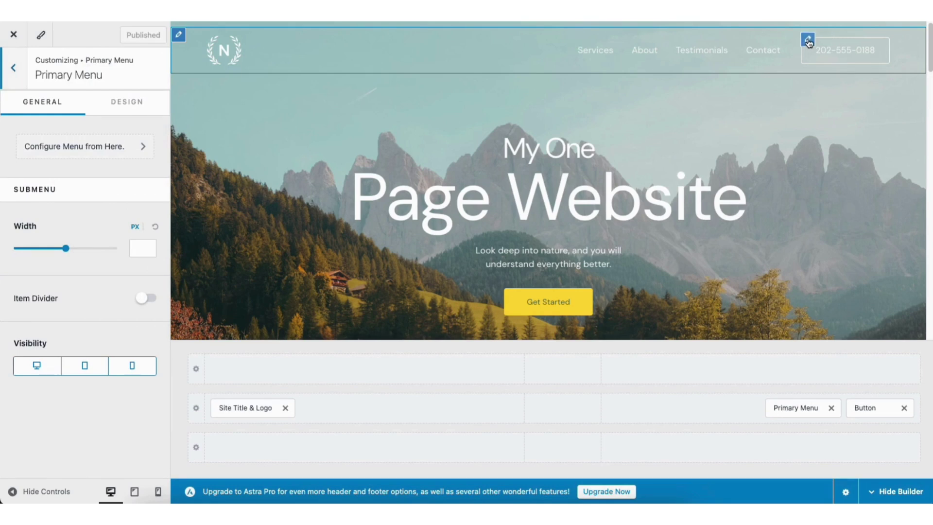
{"action": "left_click", "coordinate": [809, 42]}
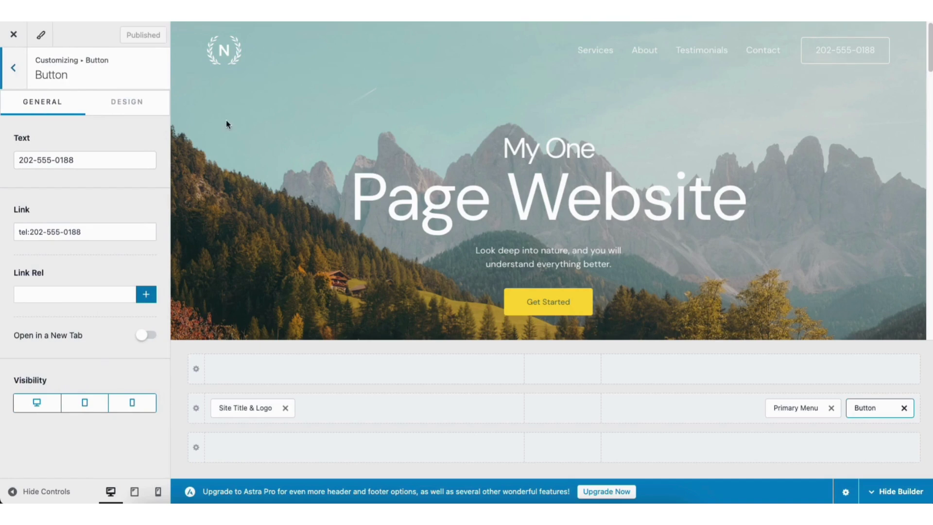
{"action": "left_click", "coordinate": [22, 161]}
{"action": "left_click", "coordinate": [92, 162]}
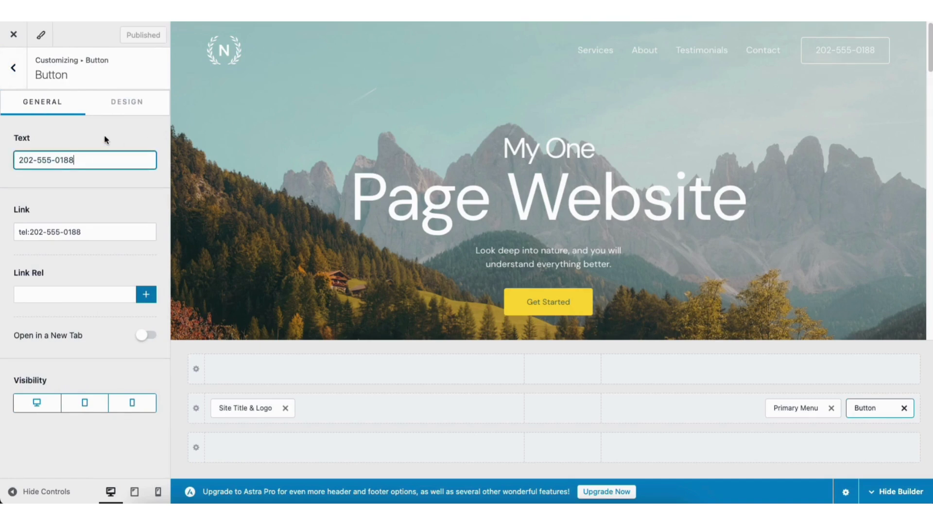
{"action": "left_click", "coordinate": [904, 408]}
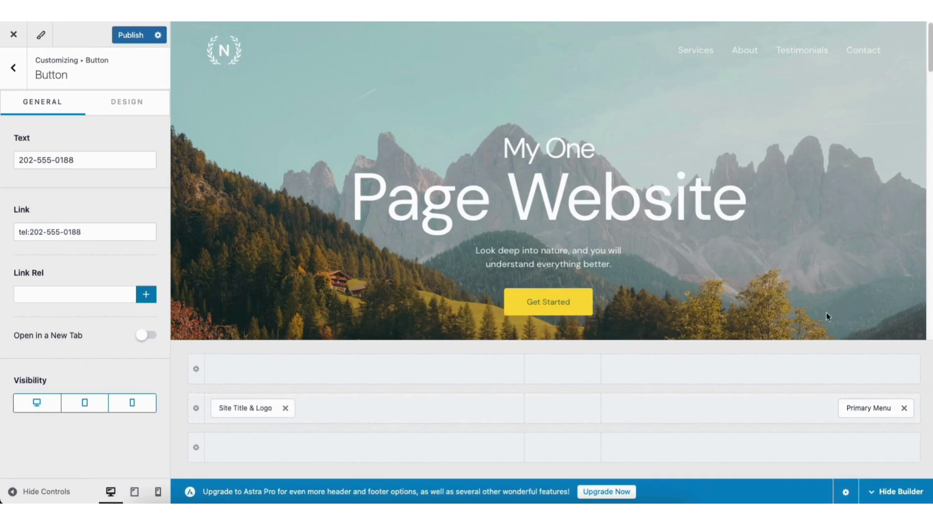
{"action": "mouse_move", "coordinate": [866, 411]}
{"action": "left_mouse_down"}
{"action": "mouse_move", "coordinate": [575, 420]}
{"action": "mouse_move", "coordinate": [564, 411]}
{"action": "mouse_move", "coordinate": [855, 412]}
{"action": "left_mouse_up"}
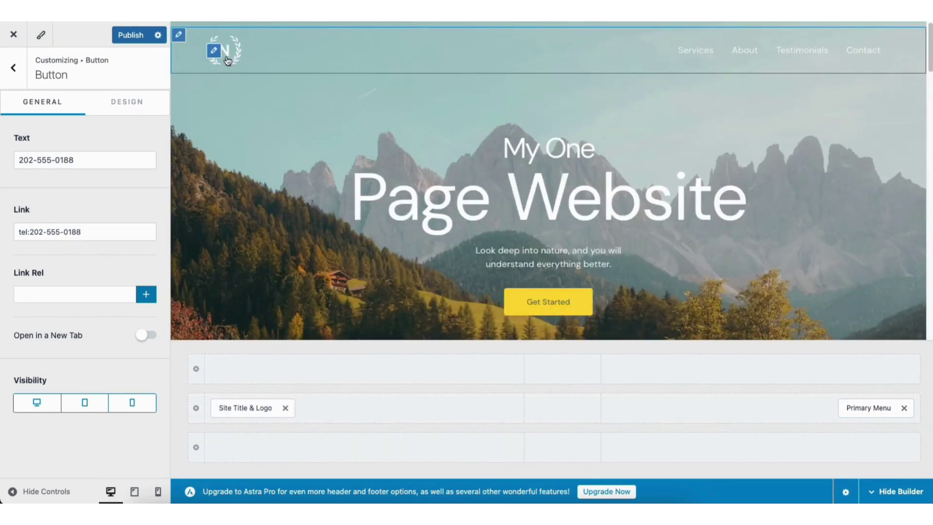
Step: Examine the general and design settings of the transparent header that holds the site logo
{"action": "left_click", "coordinate": [214, 52]}
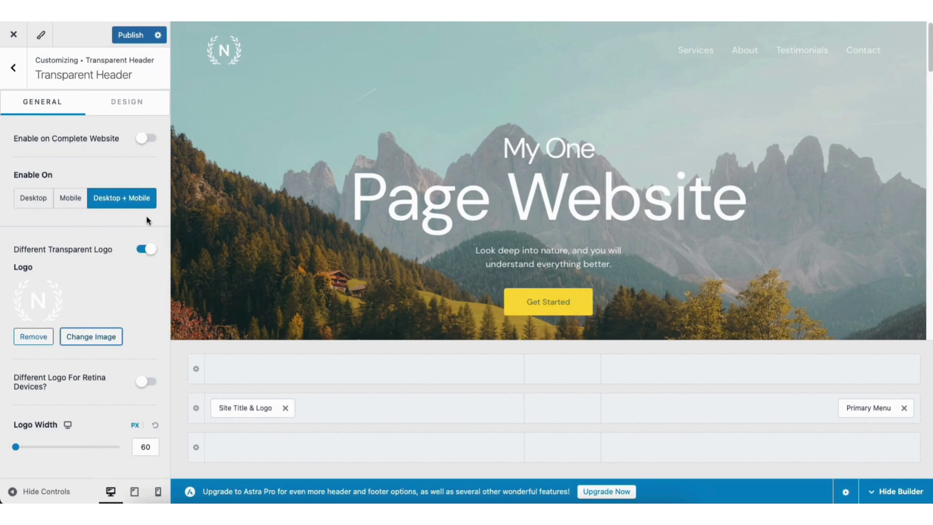
{"action": "left_click", "coordinate": [114, 105]}
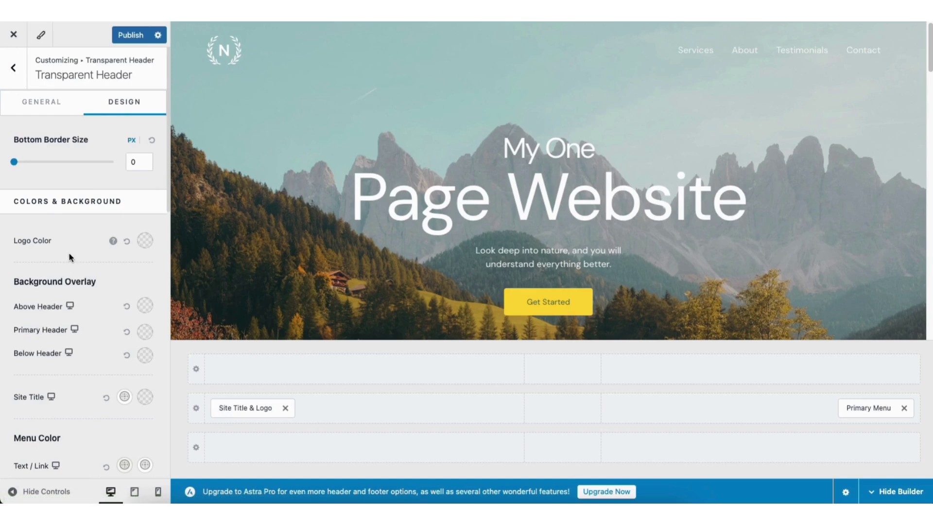
{"action": "left_click", "coordinate": [13, 67]}
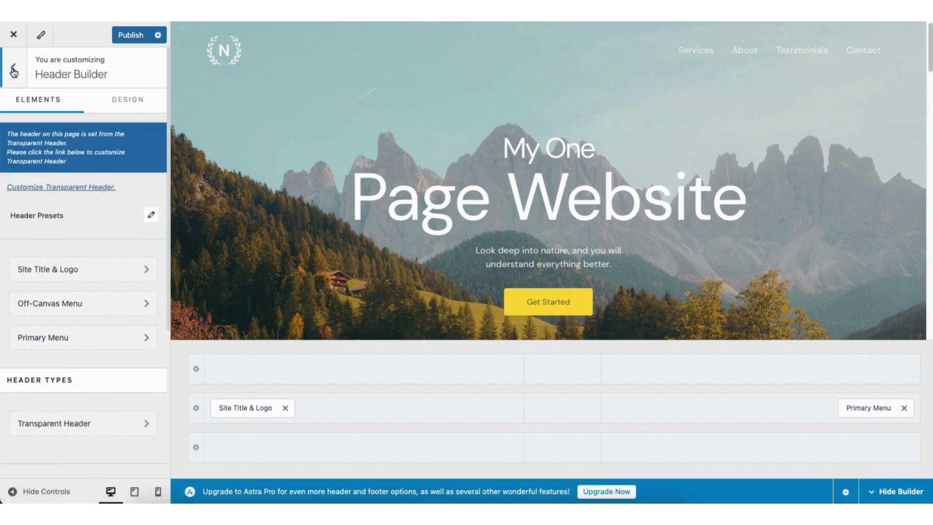
{"action": "left_click", "coordinate": [13, 67]}
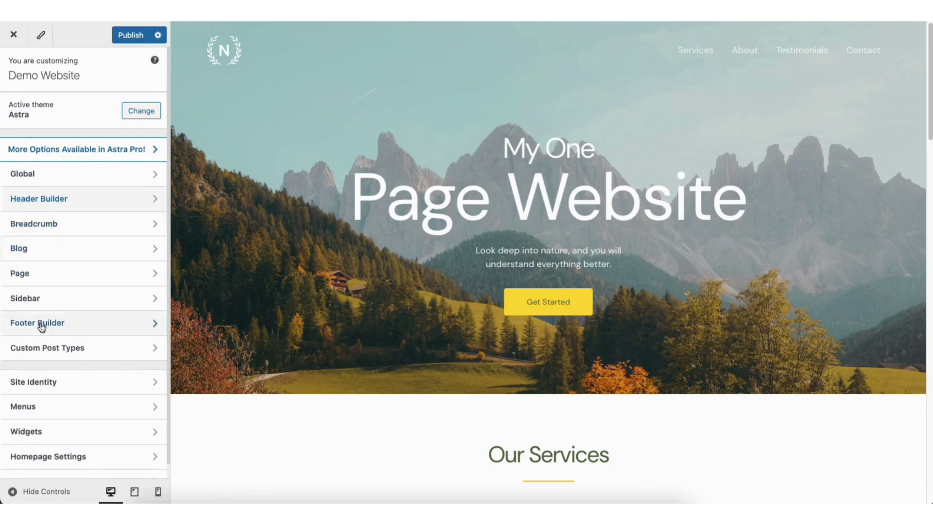
Step: Examine the site identity settings, including the site icon, logo, logo width, site title, tagline and visibility options
{"action": "left_click", "coordinate": [33, 383]}
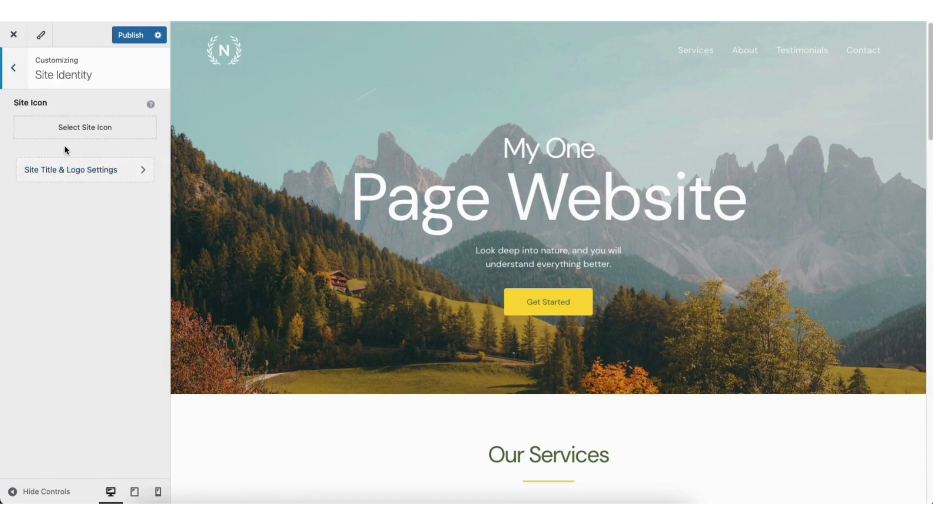
{"action": "left_click", "coordinate": [66, 169]}
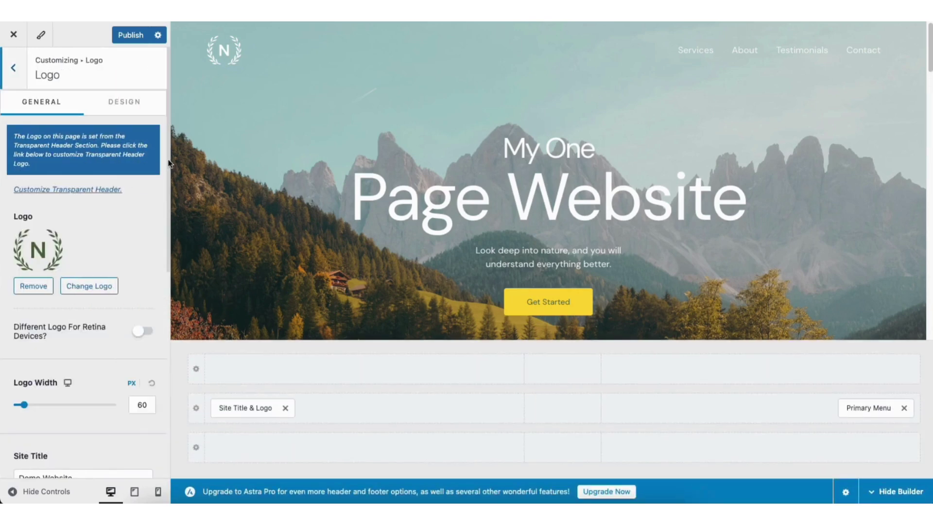
{"action": "left_click_drag", "start_coordinate": [168, 158], "coordinate": [157, 312]}
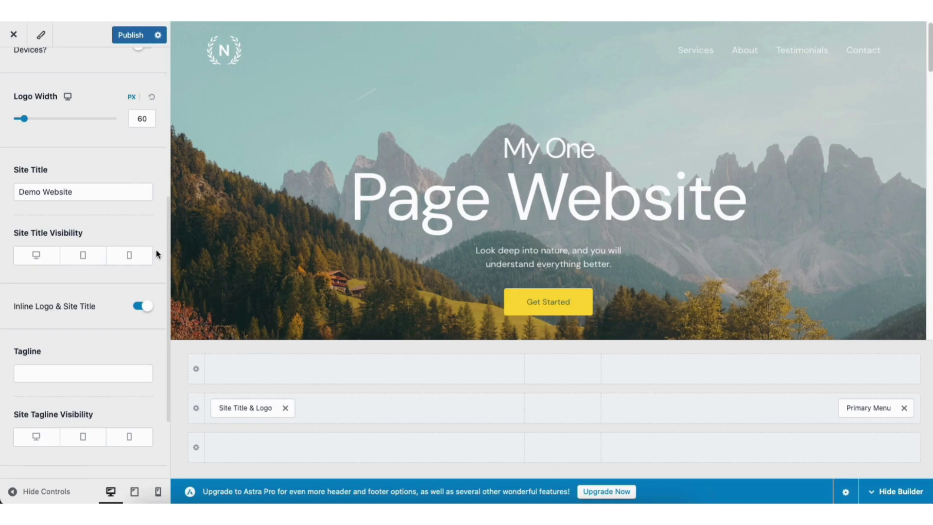
{"action": "left_click_drag", "start_coordinate": [170, 250], "coordinate": [158, 297]}
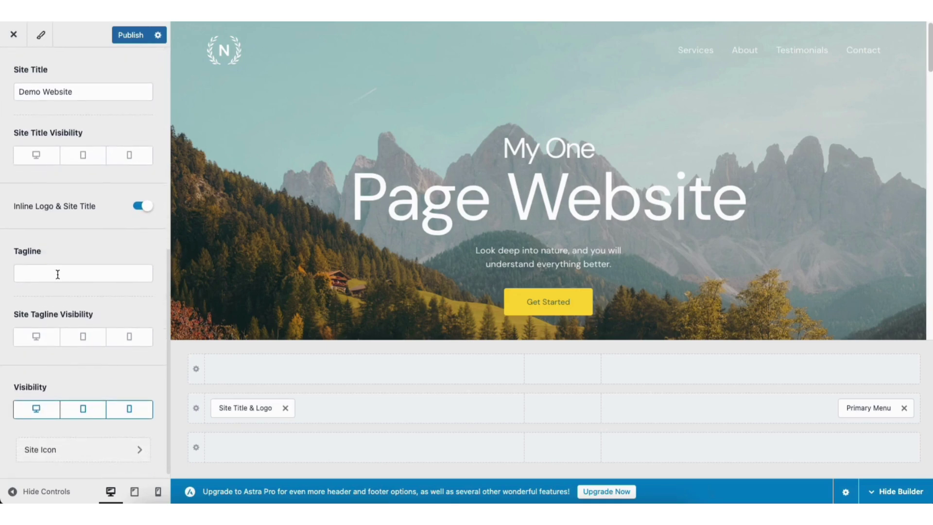
{"action": "left_click_drag", "start_coordinate": [168, 335], "coordinate": [154, 133]}
{"action": "left_click", "coordinate": [12, 72]}
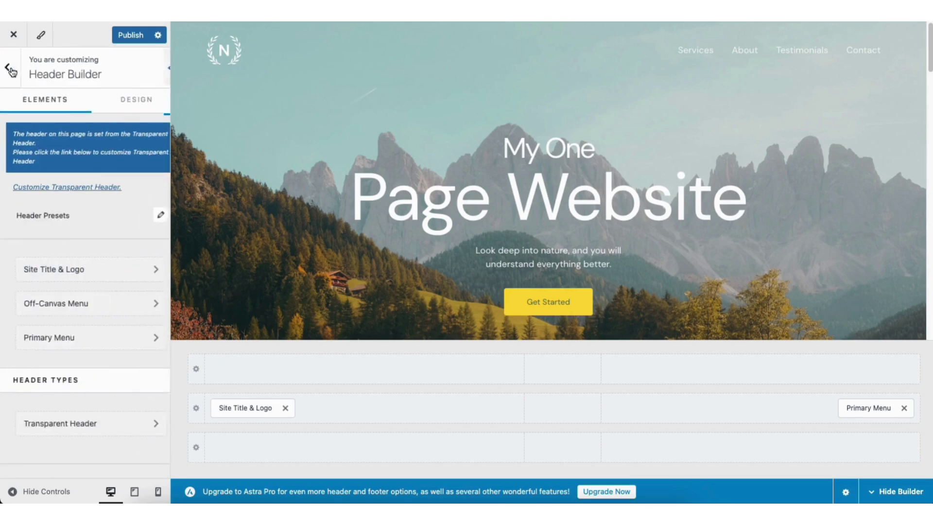
{"action": "left_click", "coordinate": [13, 71]}
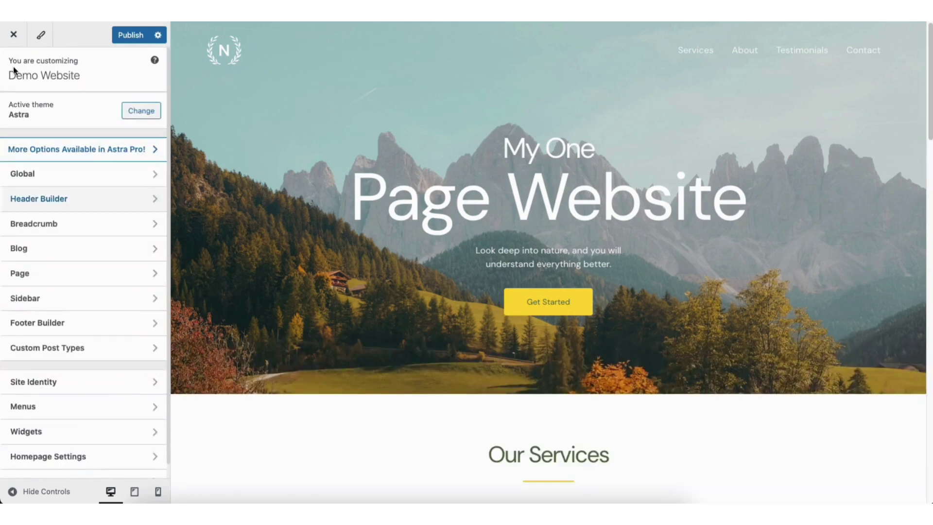
Step: Examine the customizer's global settings, including the typography presets and fonts, the color palette and theme colors, and the buttons section
{"action": "left_click", "coordinate": [31, 176]}
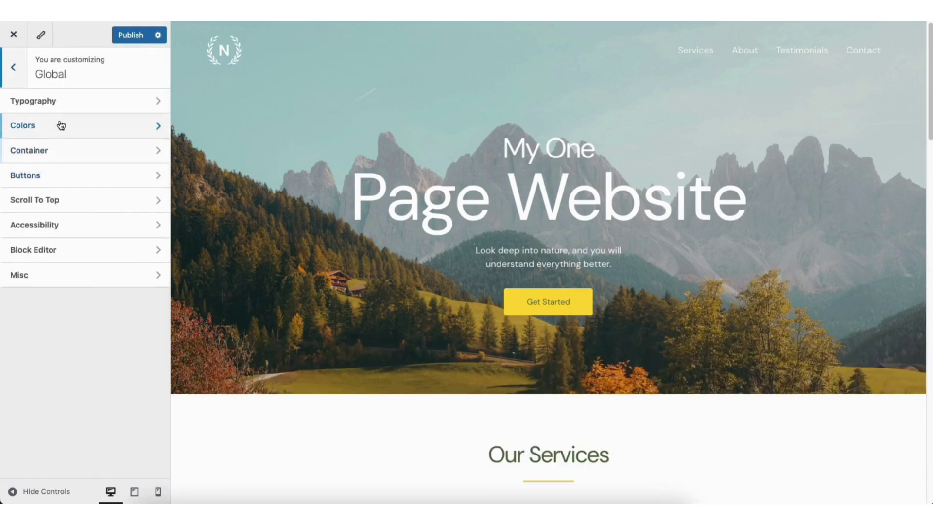
{"action": "left_click", "coordinate": [64, 105]}
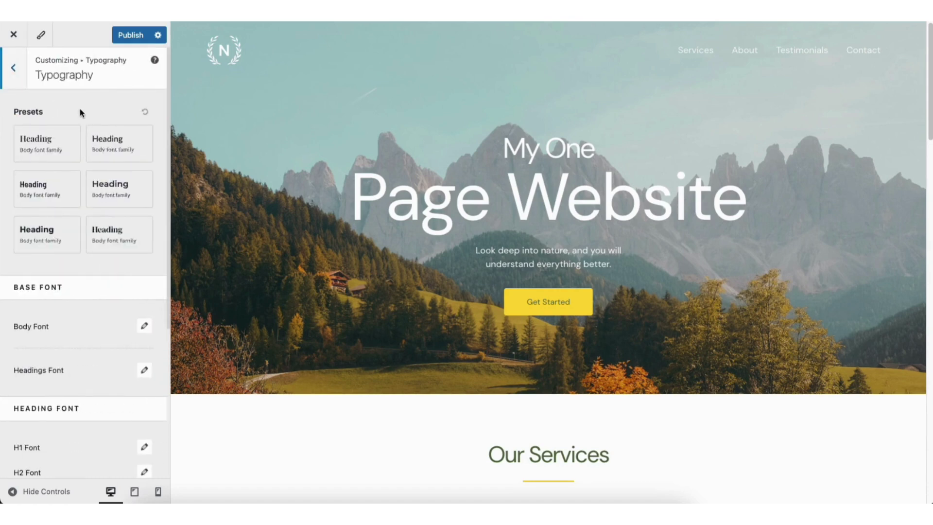
{"action": "left_click", "coordinate": [13, 68]}
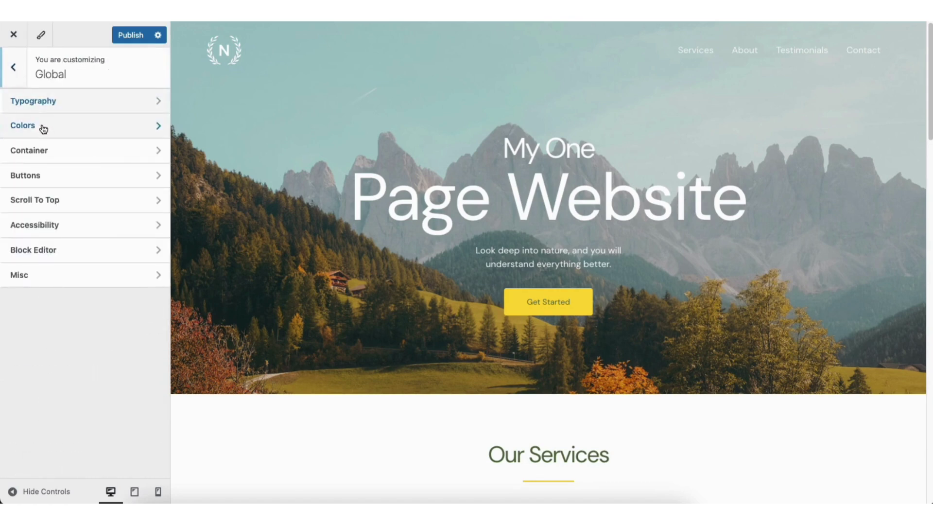
{"action": "left_click", "coordinate": [37, 135]}
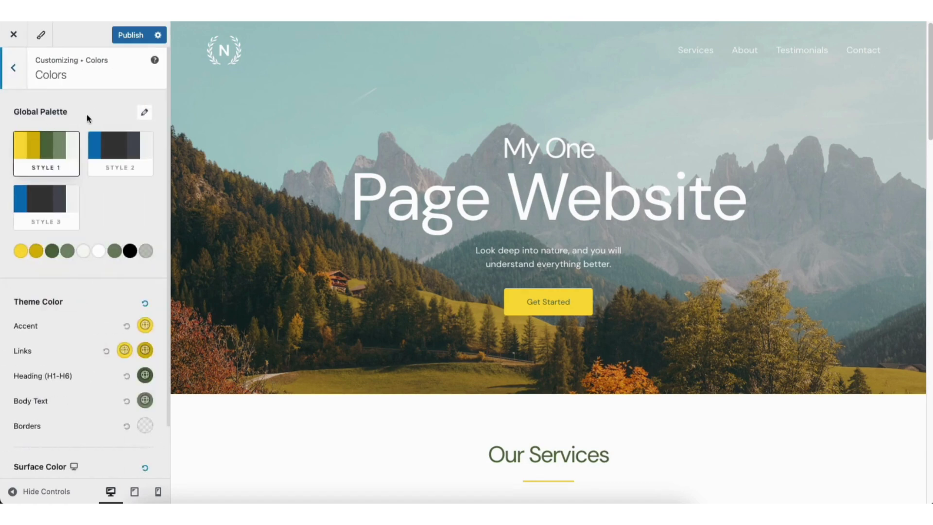
{"action": "left_click", "coordinate": [13, 68]}
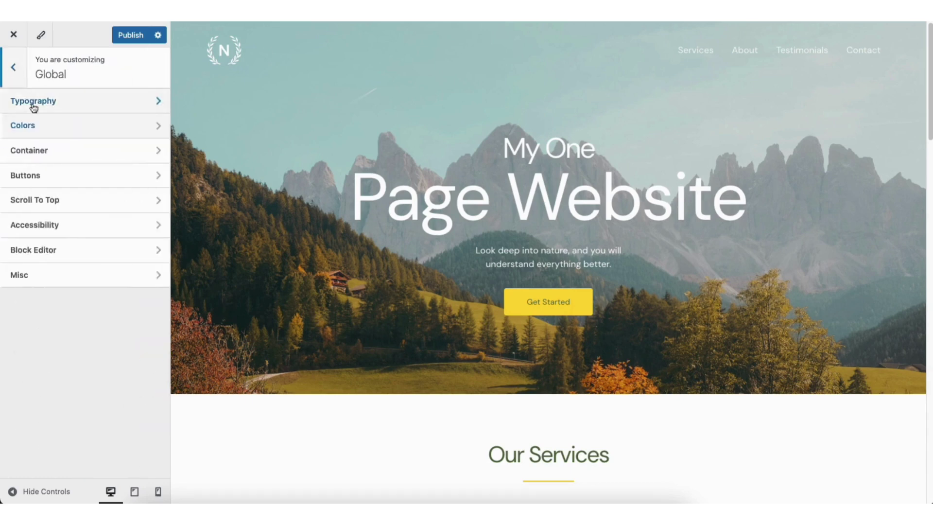
{"action": "left_click", "coordinate": [64, 179]}
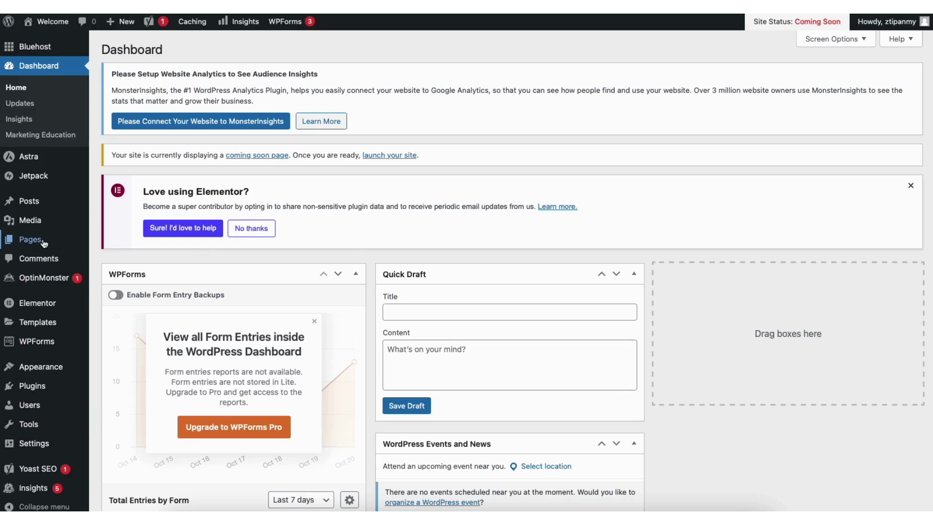
Step: Review the list of all pages in the WordPress dashboard and browse the images in the media library
{"action": "mouse_move", "coordinate": [40, 243]}
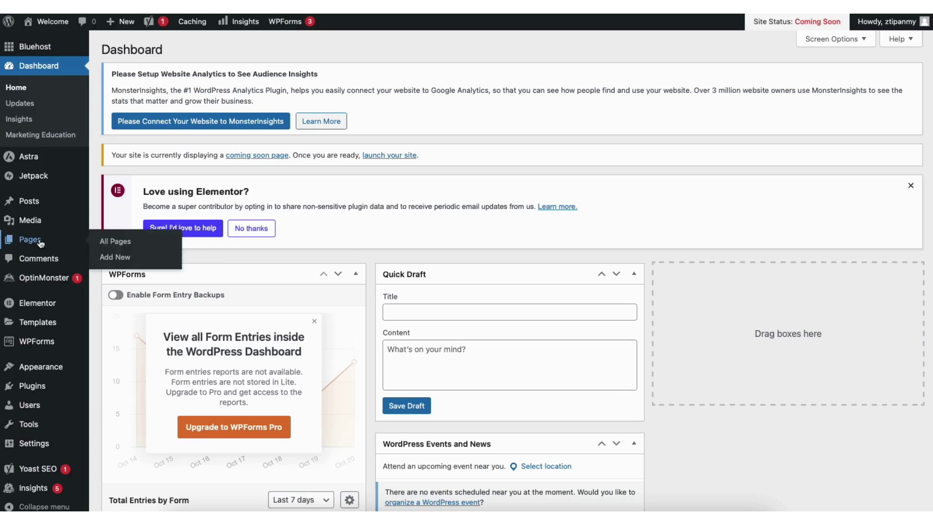
{"action": "left_click", "coordinate": [122, 240]}
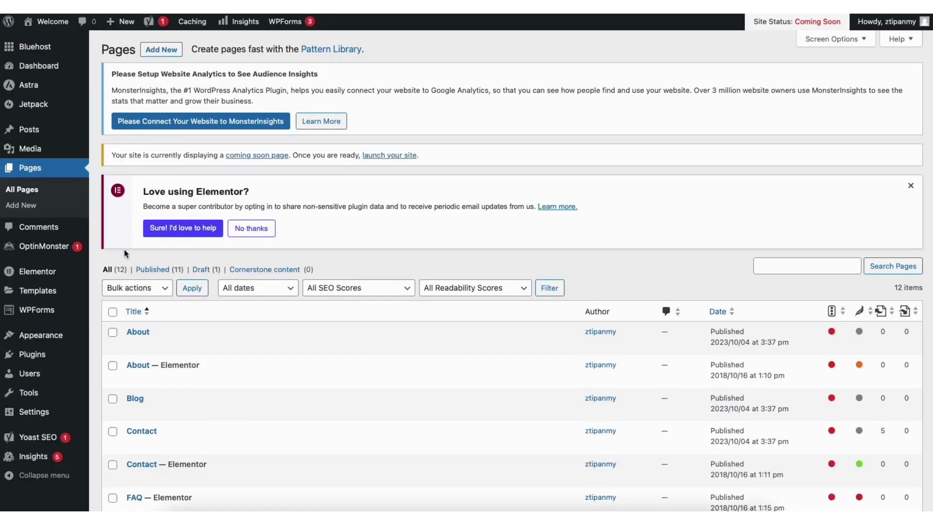
{"action": "mouse_move", "coordinate": [78, 149]}
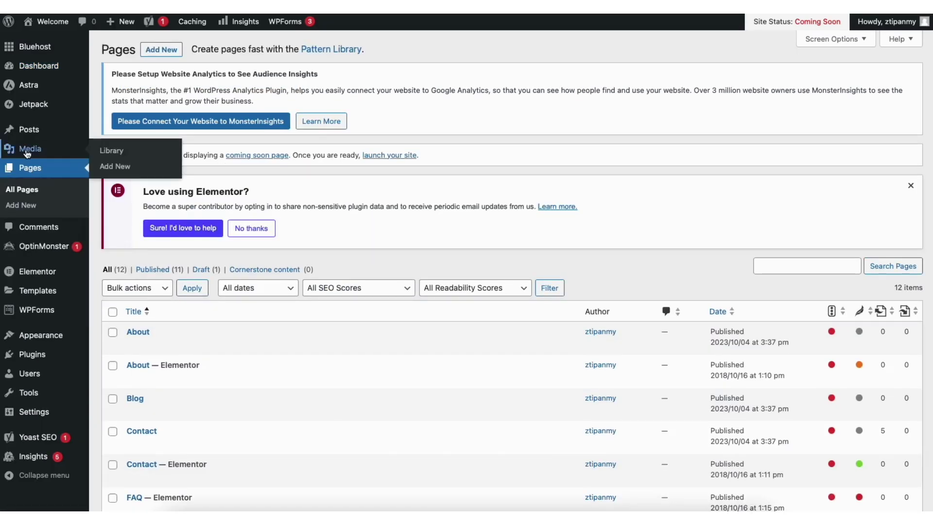
{"action": "left_click", "coordinate": [120, 155]}
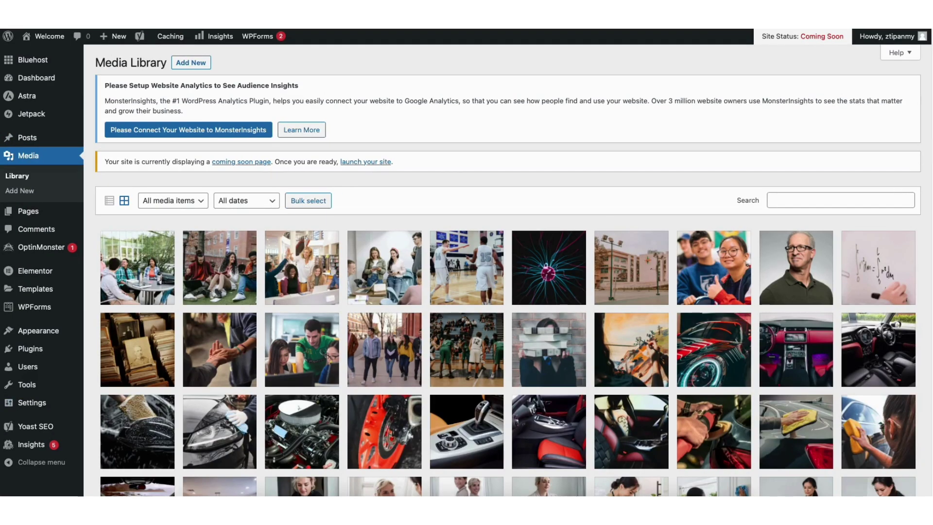
{"action": "scroll", "coordinate": [923, 161], "scroll_direction": "down", "scroll_amount": 6}
{"action": "scroll", "coordinate": [923, 160], "scroll_direction": "up", "scroll_amount": 5}
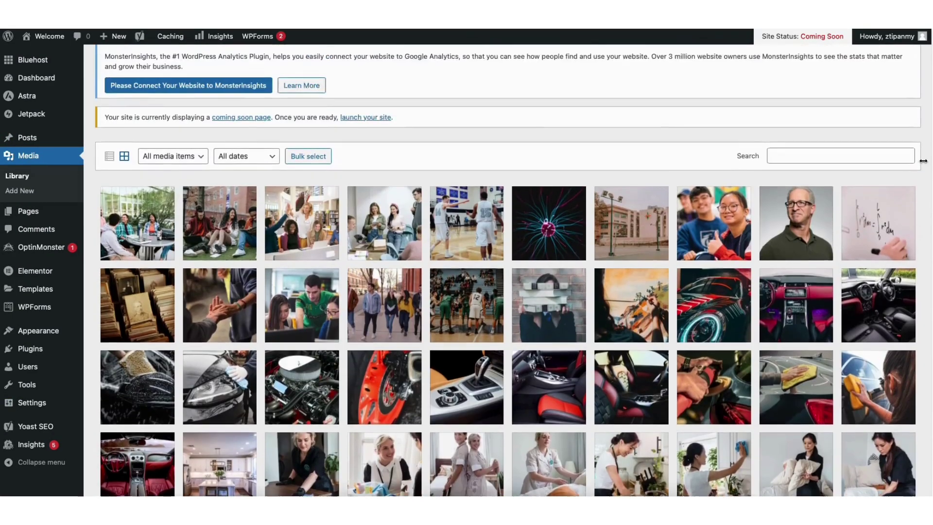
{"action": "scroll", "coordinate": [923, 161], "scroll_direction": "up", "scroll_amount": 1}
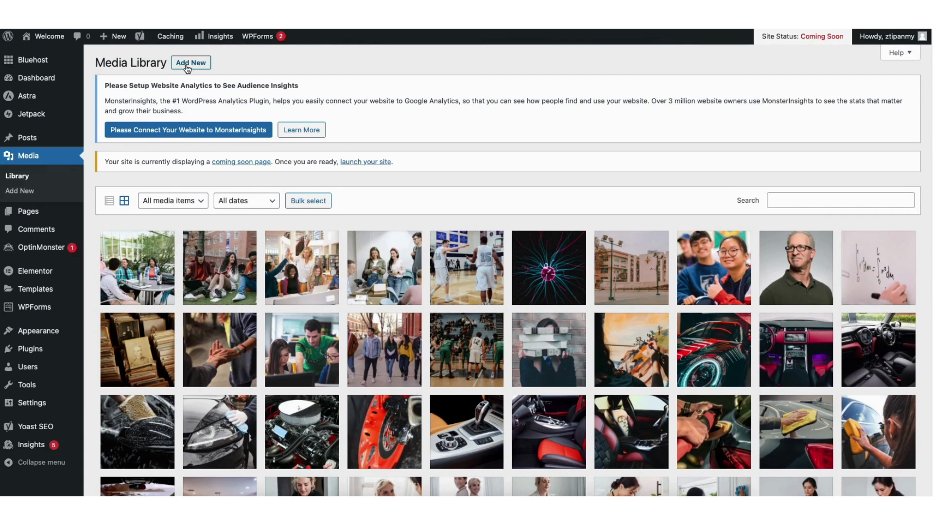
Step: Review the list of all posts and the comments list with its moderation options
{"action": "mouse_move", "coordinate": [34, 141]}
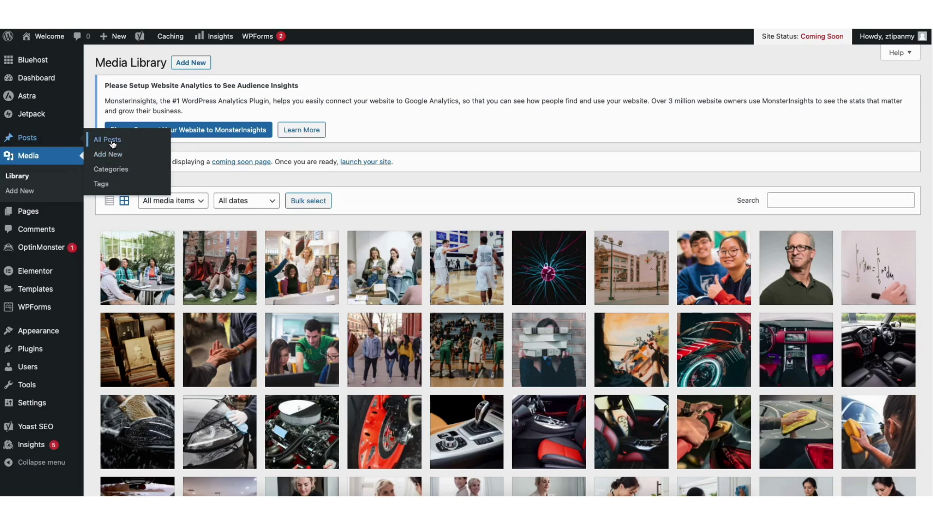
{"action": "left_click", "coordinate": [113, 143]}
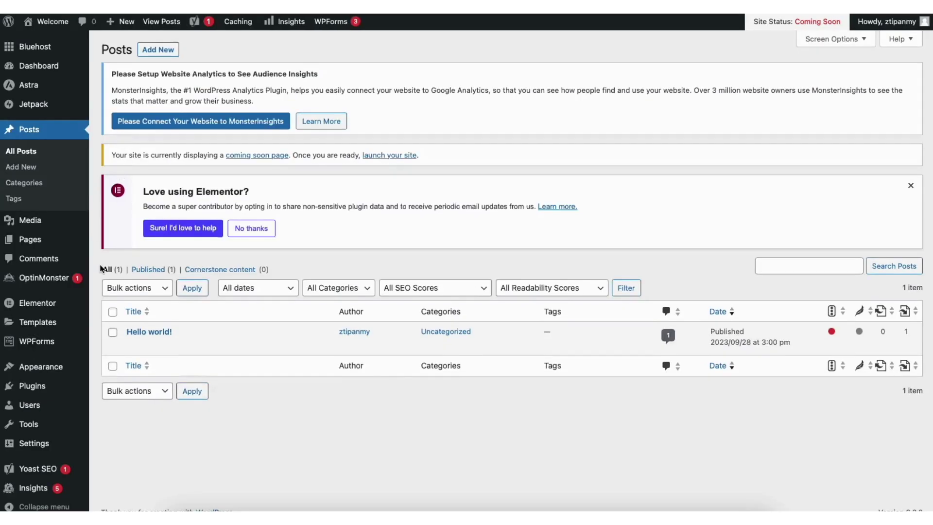
{"action": "left_click", "coordinate": [47, 260]}
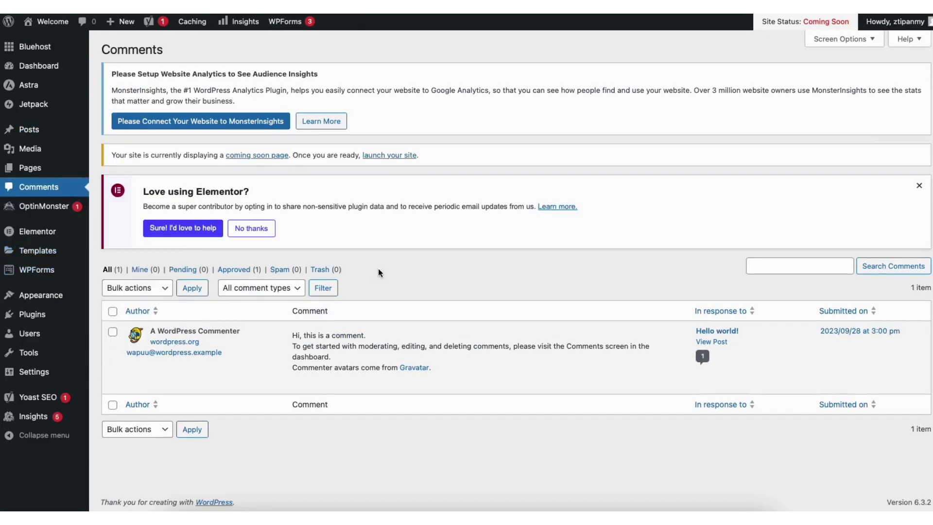
{"action": "mouse_move", "coordinate": [344, 383]}
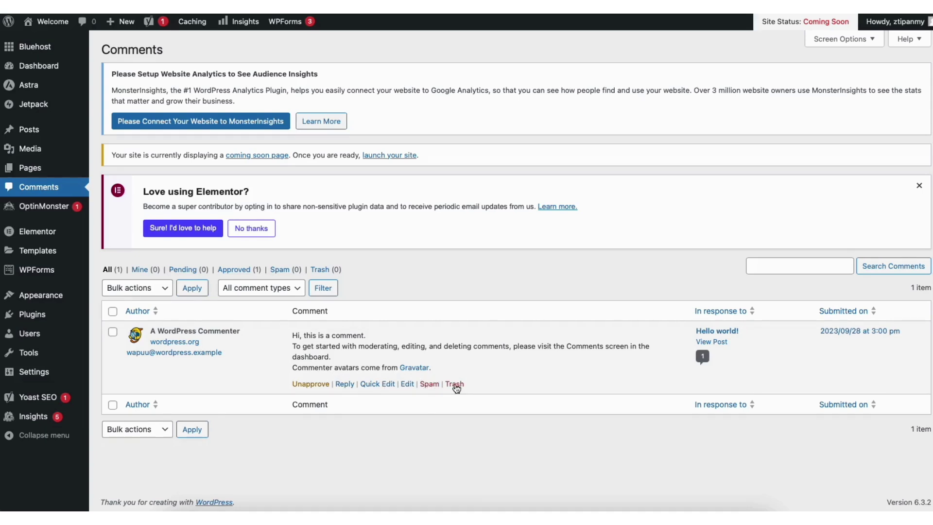
Step: Browse the featured plugins available to add, and open the site's menu management
{"action": "mouse_move", "coordinate": [34, 316]}
{"action": "left_click", "coordinate": [119, 332]}
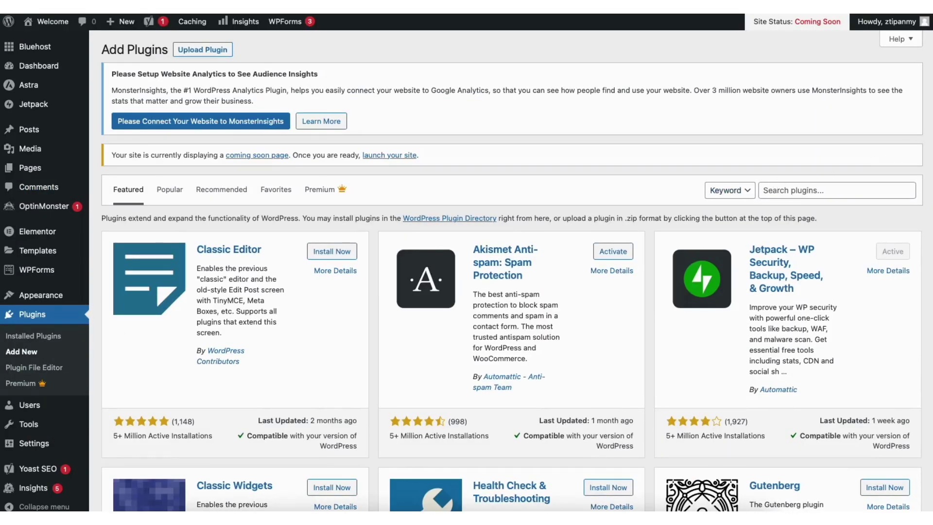
{"action": "scroll", "coordinate": [510, 270], "scroll_direction": "down", "scroll_amount": 5}
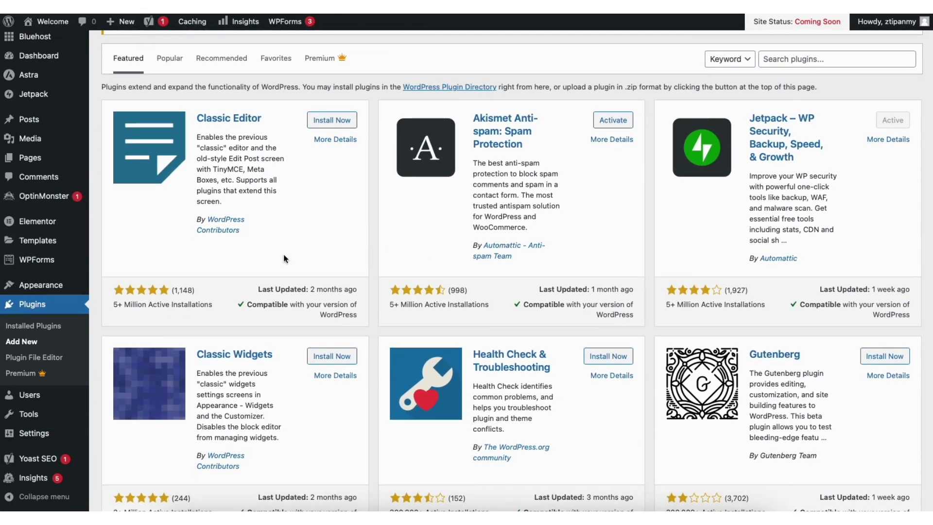
{"action": "mouse_move", "coordinate": [57, 286]}
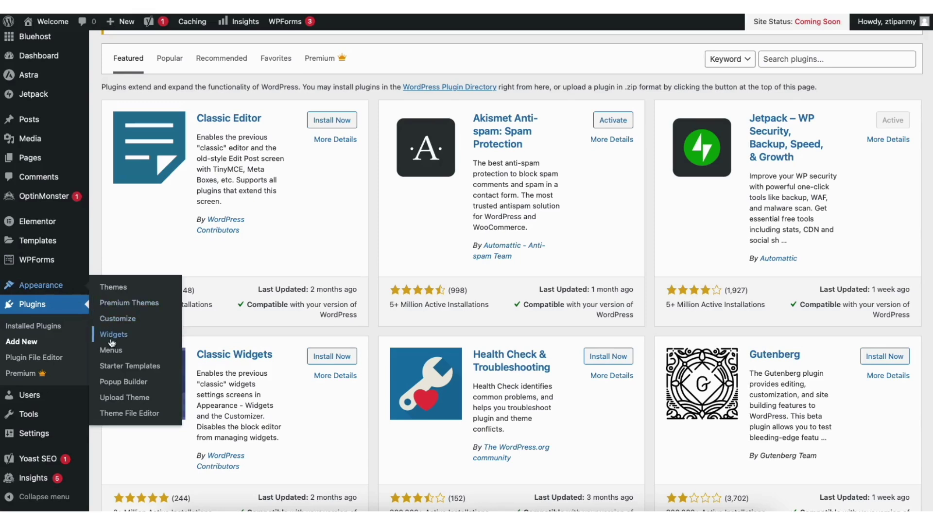
{"action": "left_click", "coordinate": [111, 351]}
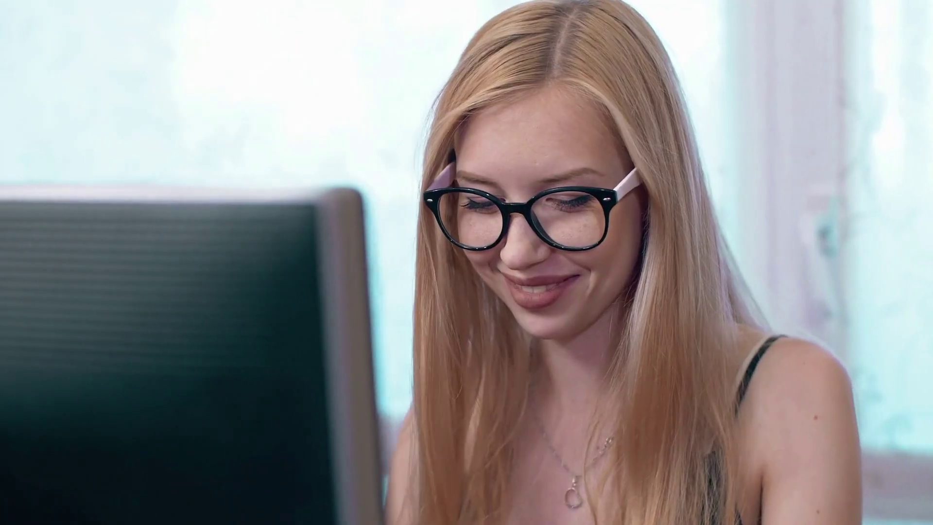
{"action": "scroll", "coordinate": [466, 272], "scroll_direction": "down", "scroll_amount": 5}
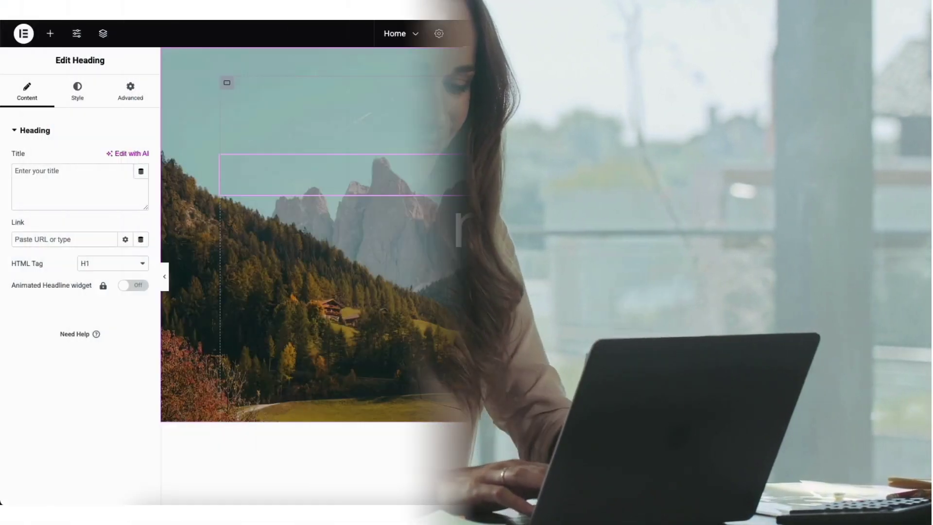
Step: Set the hero section's small heading to "My One" and its large heading to "Page Website"
{"action": "type", "text": "My On"}
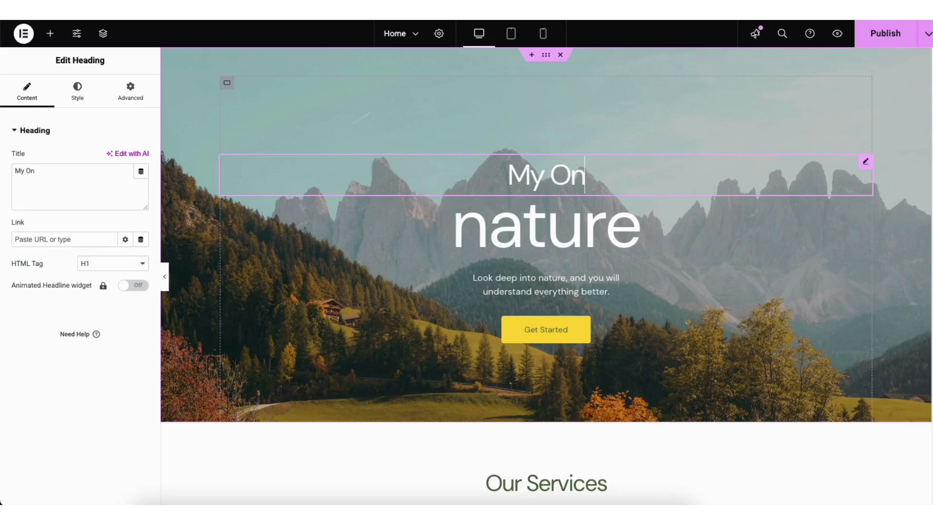
{"action": "type", "text": "e"}
{"action": "double_click", "coordinate": [545, 223]}
{"action": "type", "text": "Page Web"}
{"action": "type", "text": "site"}
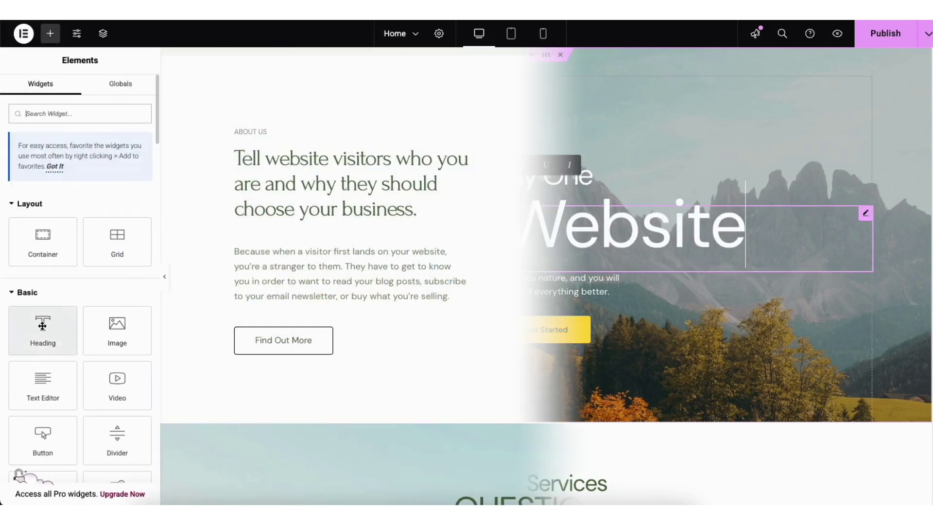
Step: Place a Heading widget between the paragraph and the Find Out More button in the About Us section
{"action": "left_click_drag", "start_coordinate": [43, 330], "coordinate": [344, 302]}
{"action": "left_click_drag", "start_coordinate": [343, 302], "coordinate": [343, 311]}
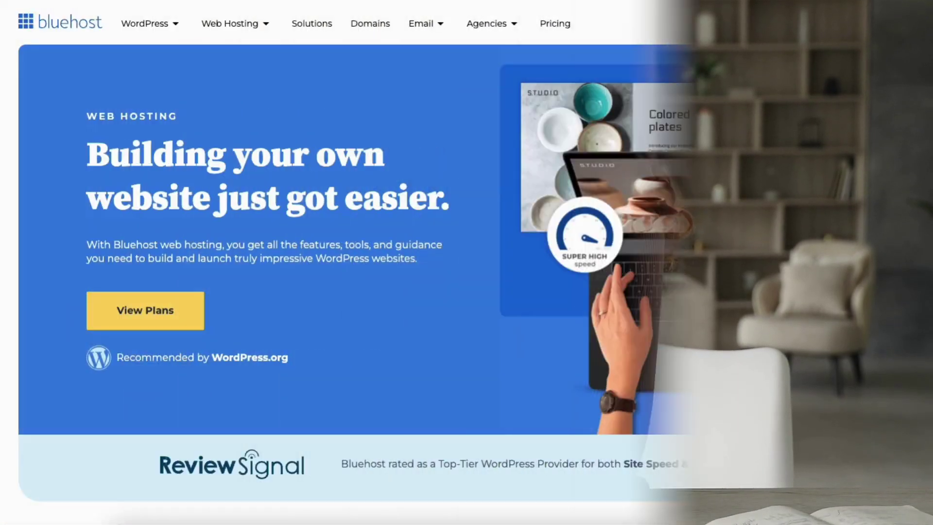
Step: Browse Bluehost's web hosting page through its plans and prices, AI site creation tools, included features and FAQs
{"action": "scroll", "coordinate": [466, 262], "scroll_direction": "down", "scroll_amount": 12}
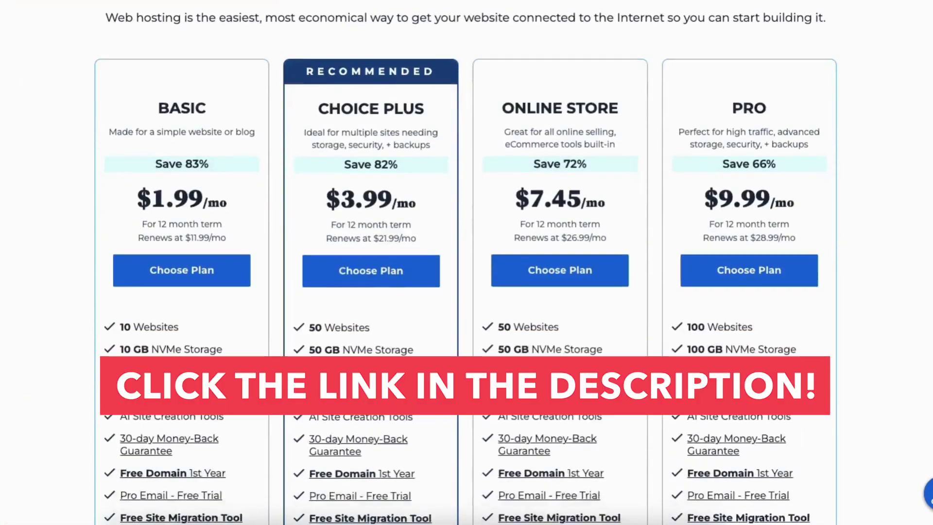
{"action": "scroll", "coordinate": [467, 263], "scroll_direction": "down", "scroll_amount": 15}
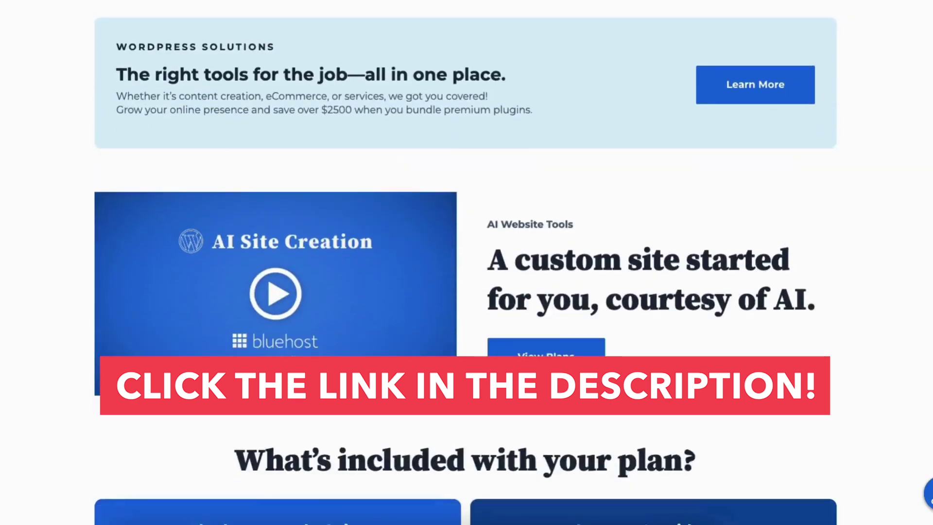
{"action": "scroll", "coordinate": [467, 263], "scroll_direction": "down", "scroll_amount": 15}
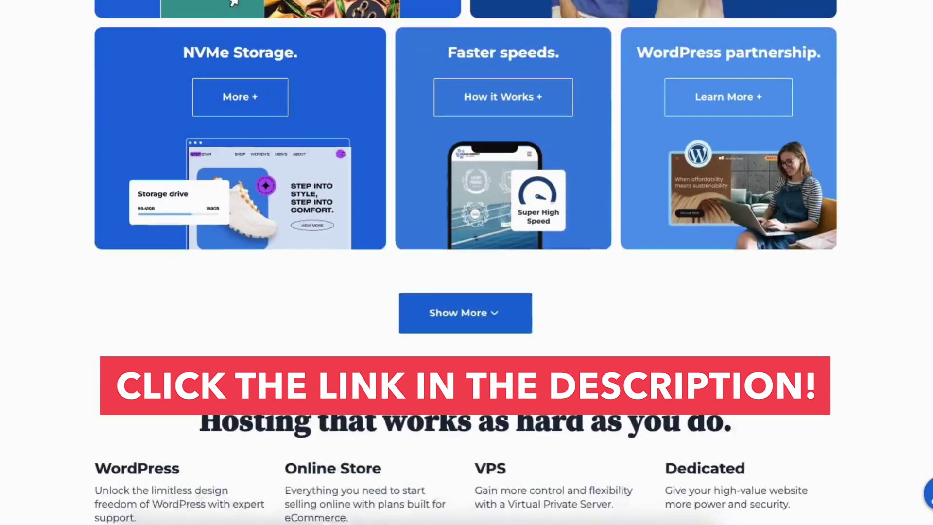
{"action": "scroll", "coordinate": [466, 262], "scroll_direction": "down", "scroll_amount": 15}
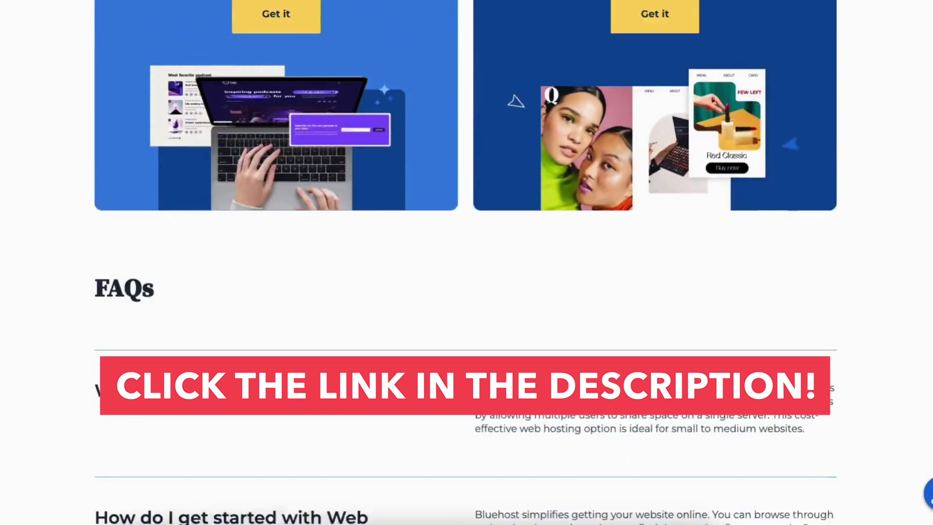
{"action": "scroll", "coordinate": [466, 263], "scroll_direction": "down", "scroll_amount": 3}
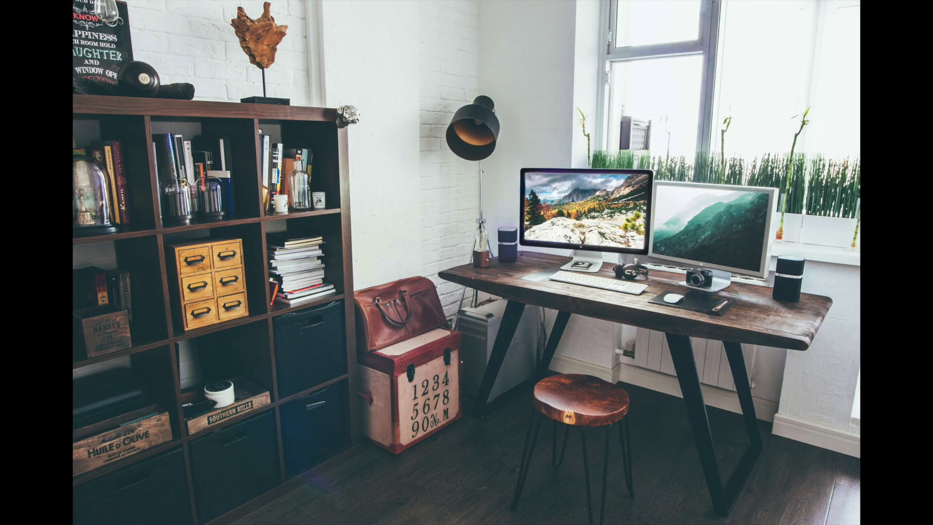